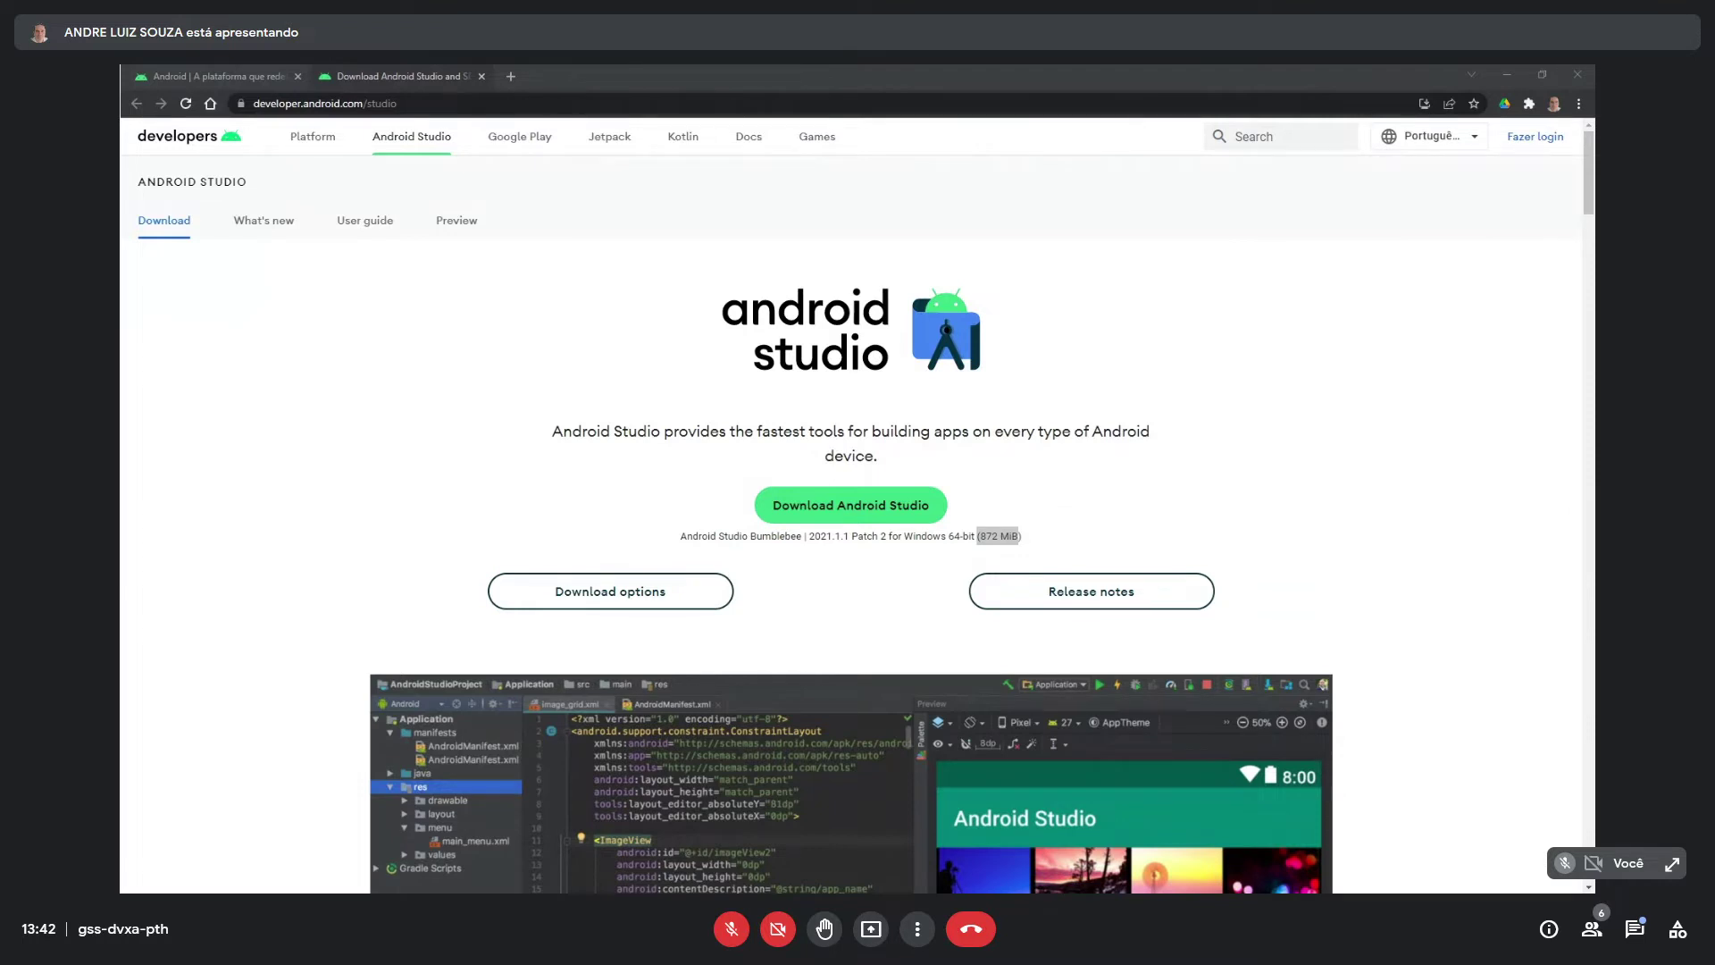
- Switch to the Android Studio welcome window, reposition it and minimize the browser behind it
key(alt+Tab)
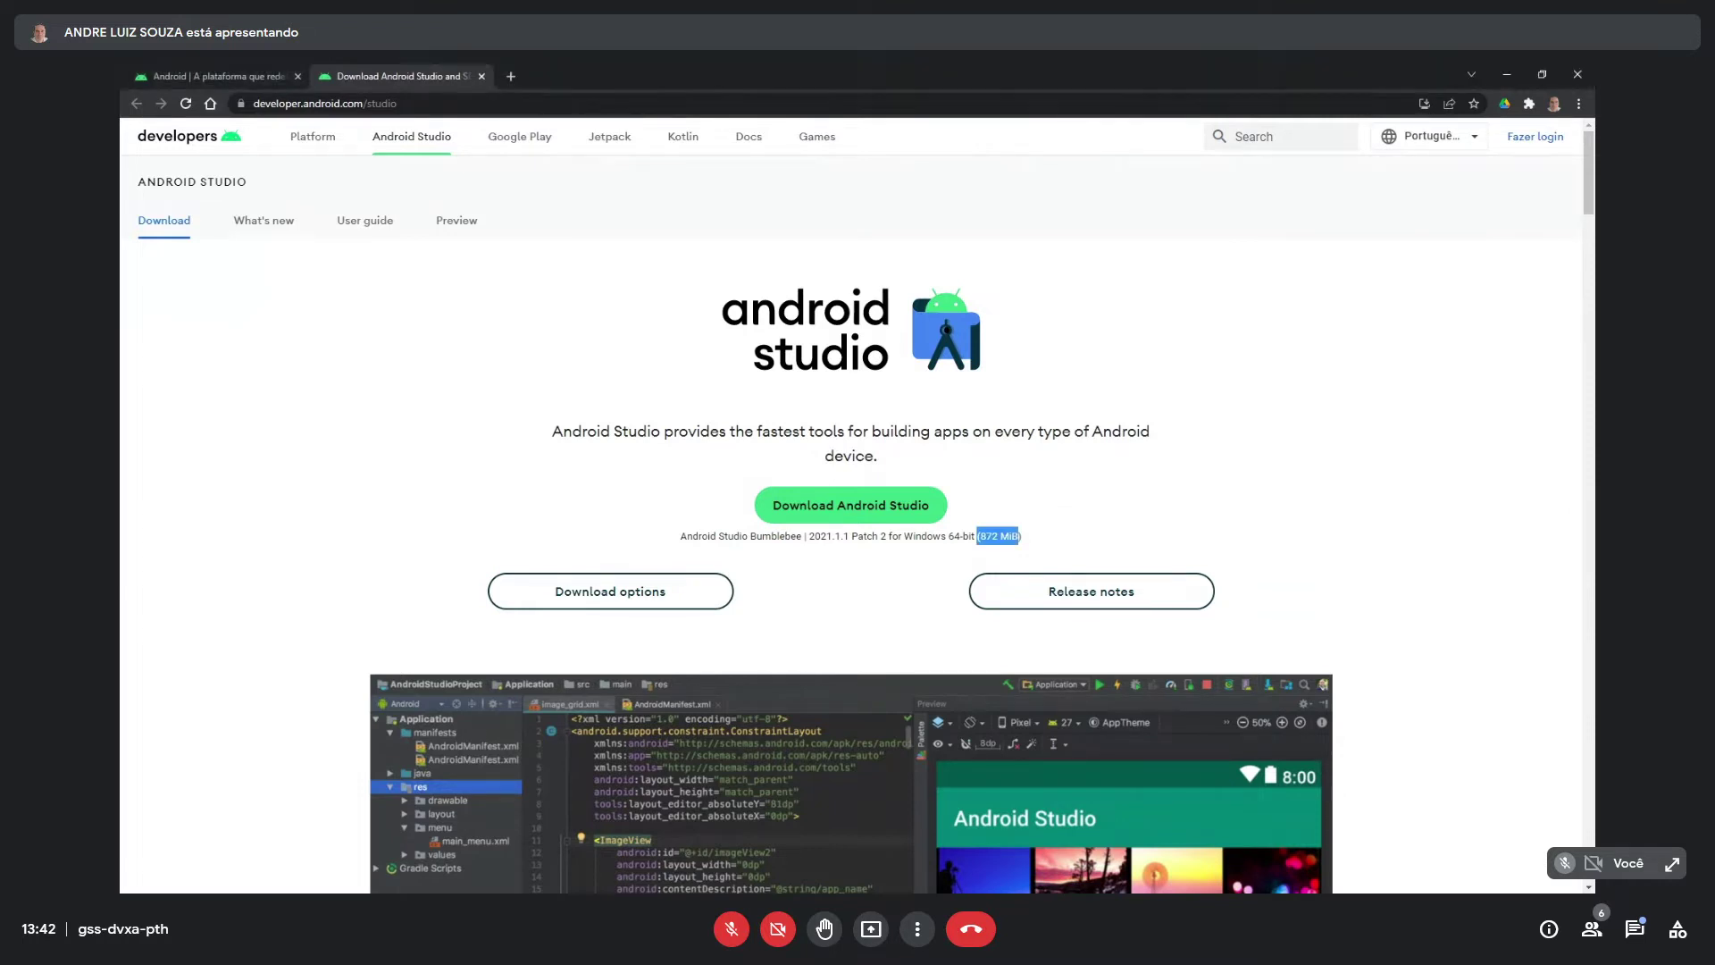
key(alt+Tab)
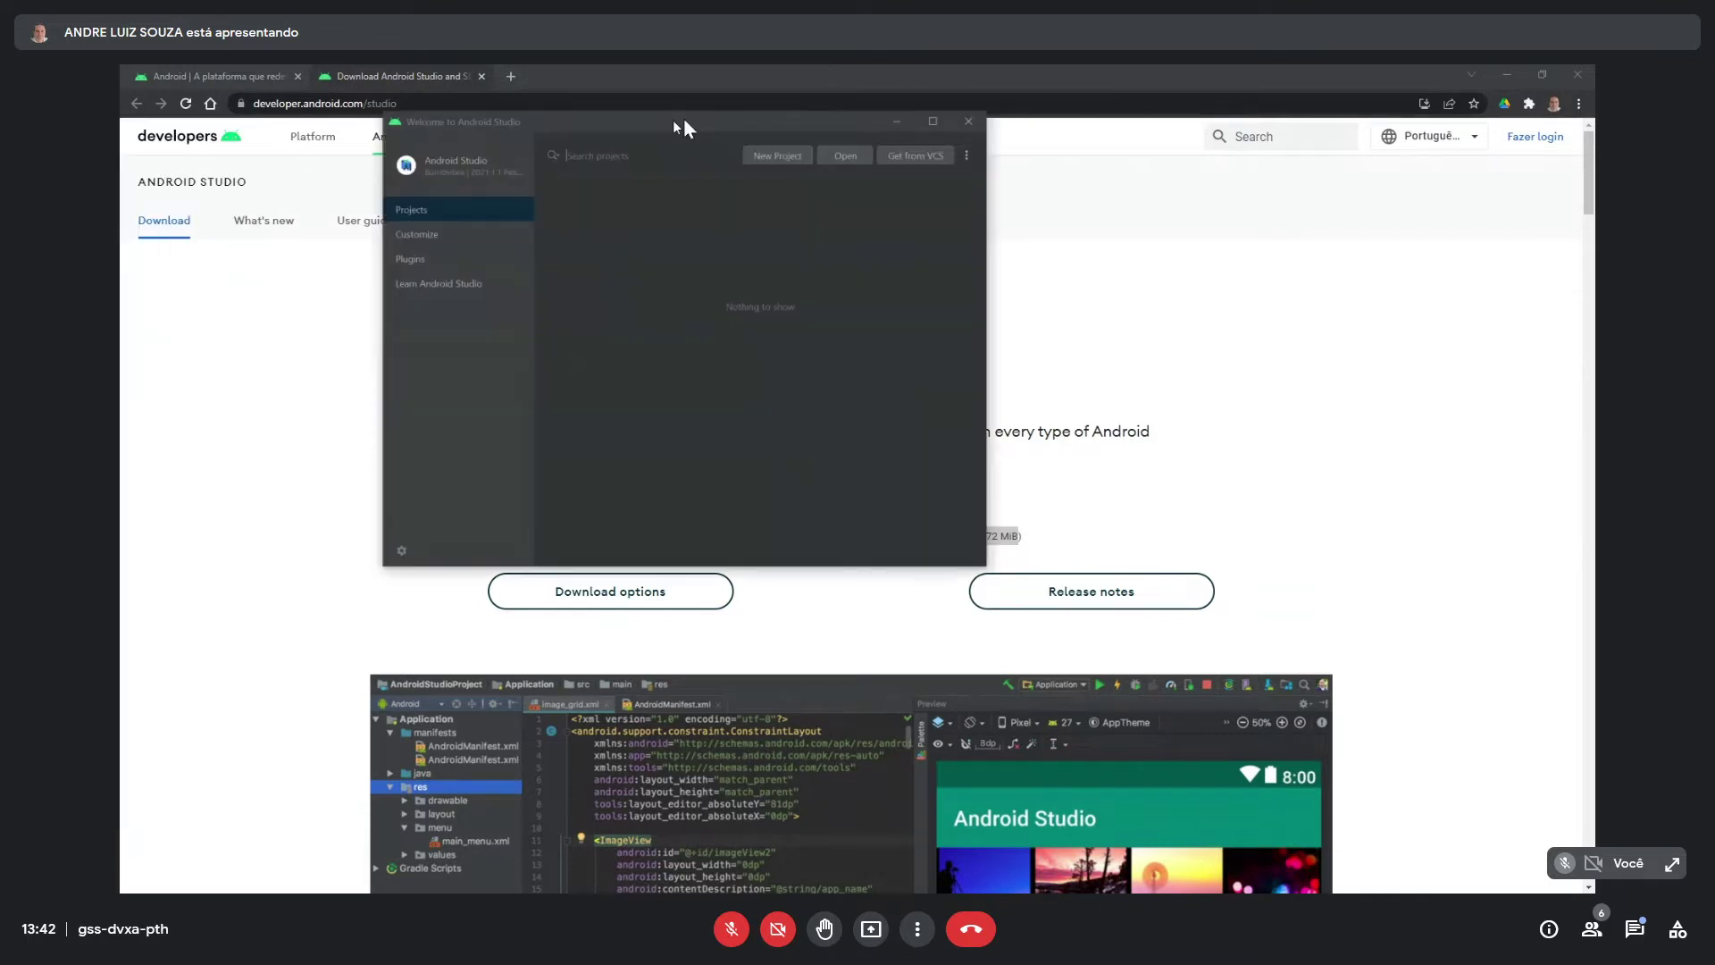
drag(672, 120, 838, 224)
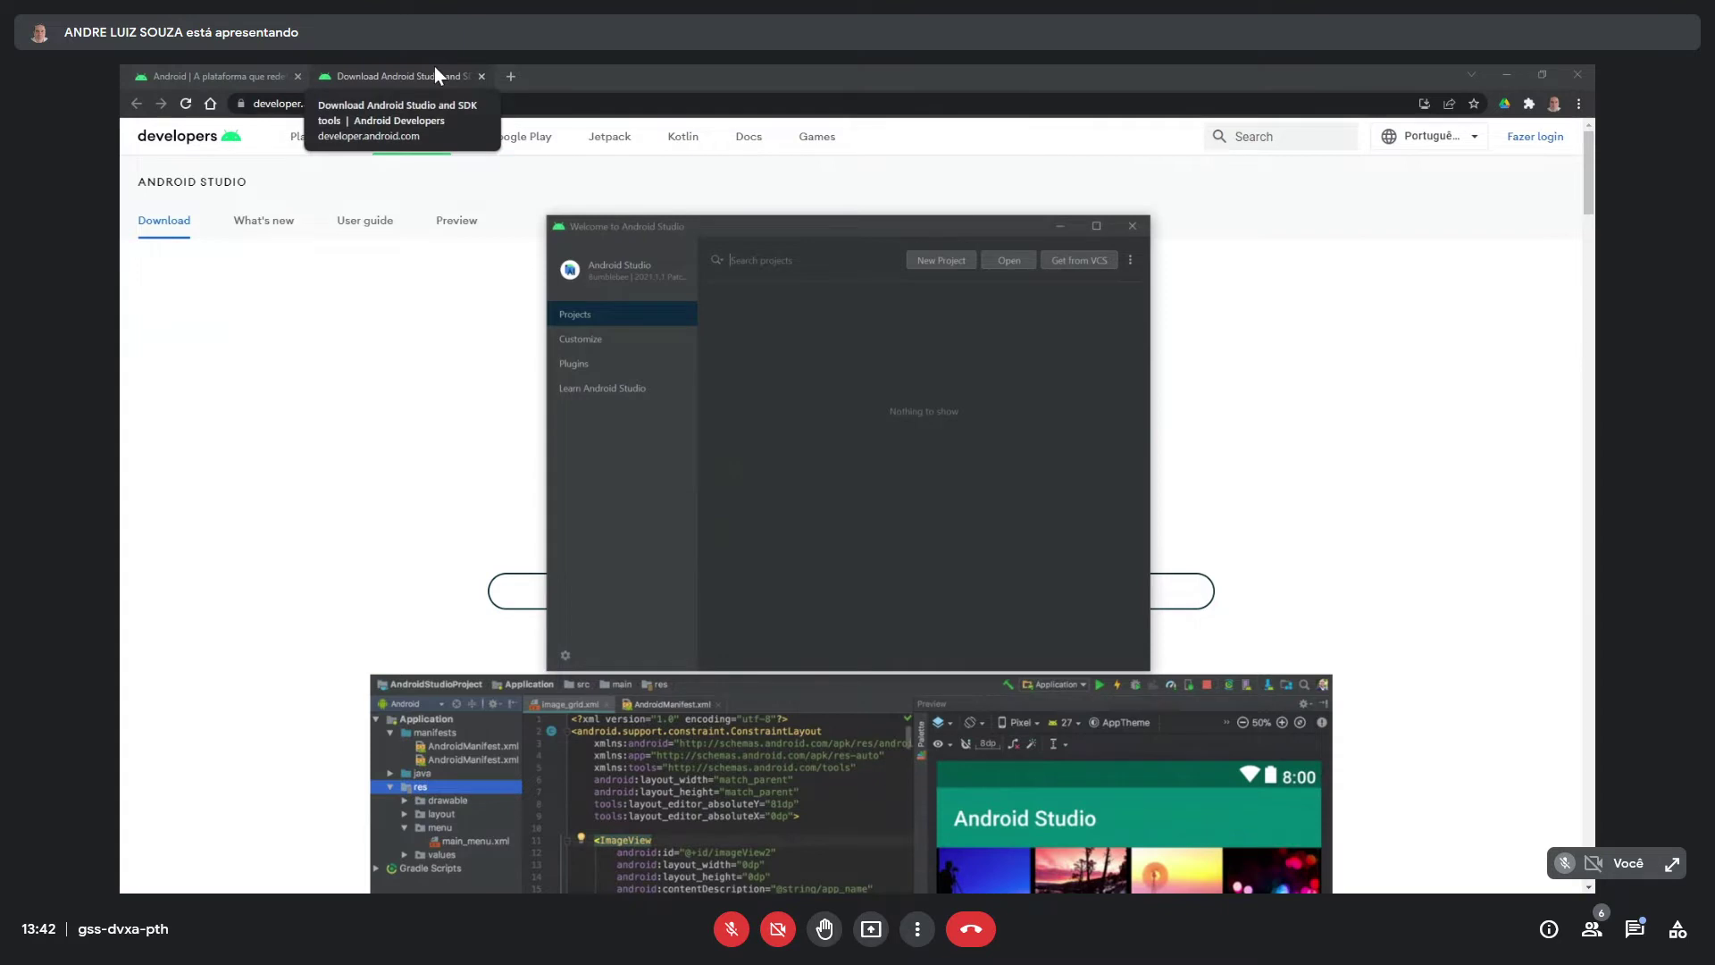
click(1504, 74)
mouse_move(940, 227)
mouse_down()
mouse_move(920, 227)
mouse_move(939, 218)
mouse_up()
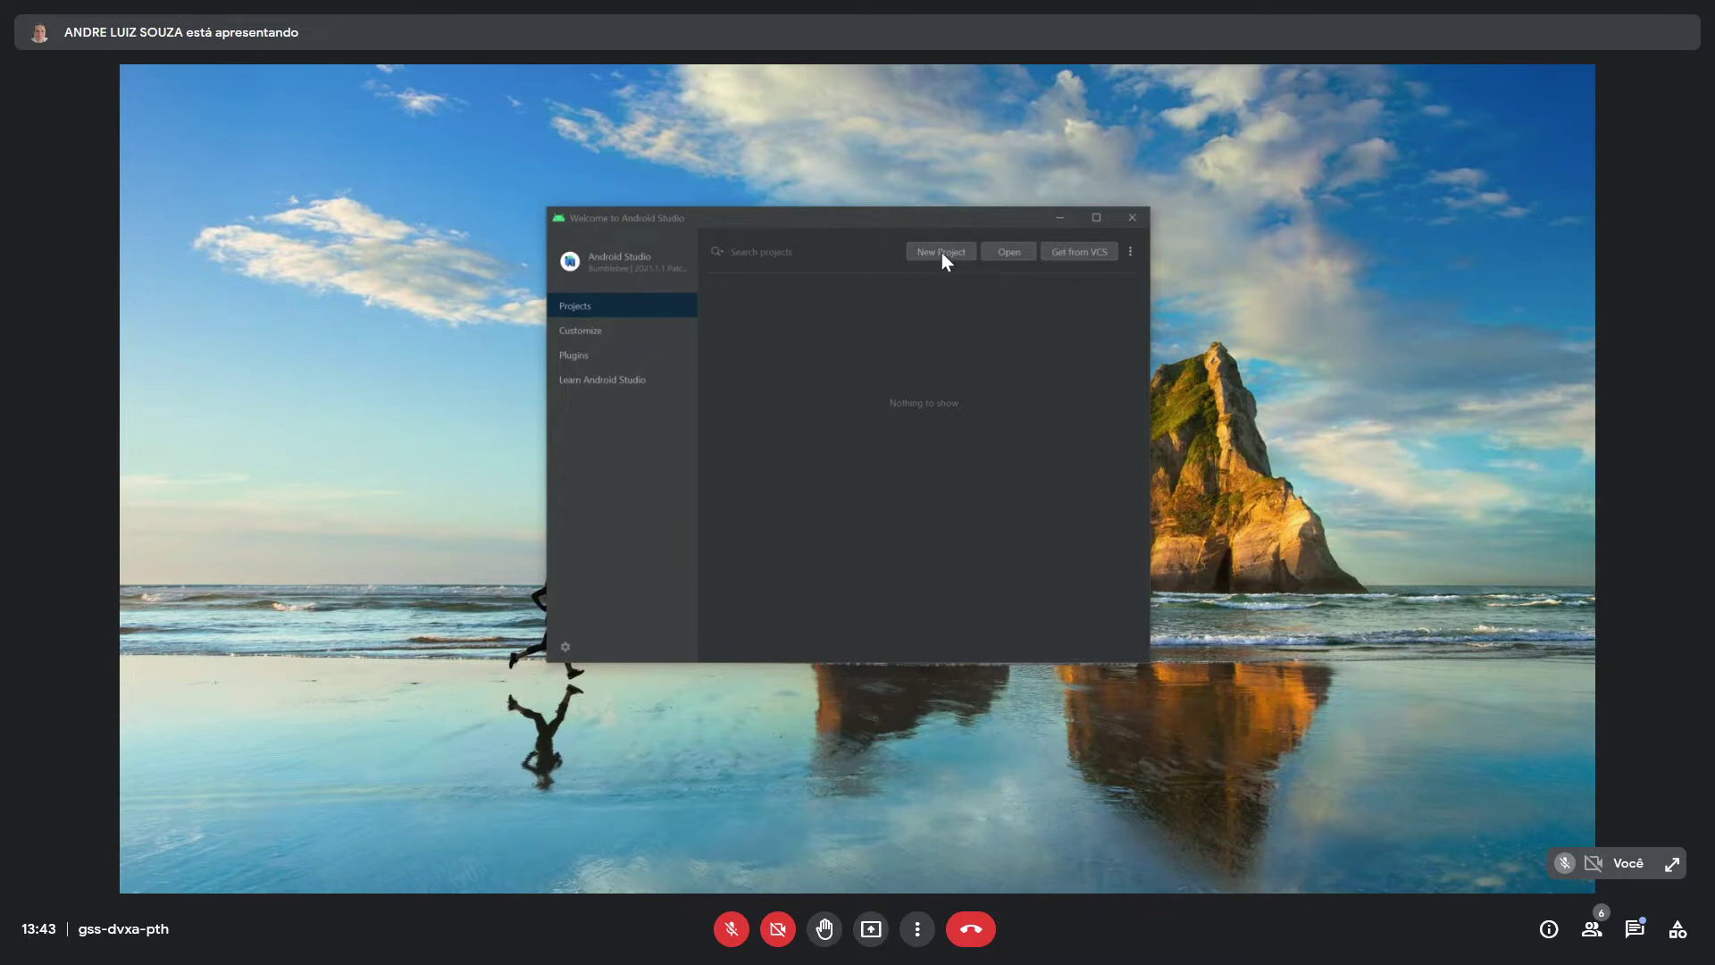
- Start a new project and review the Android TV, Automotive and Wear OS template categories, returning to Phone and Tablet
click(941, 252)
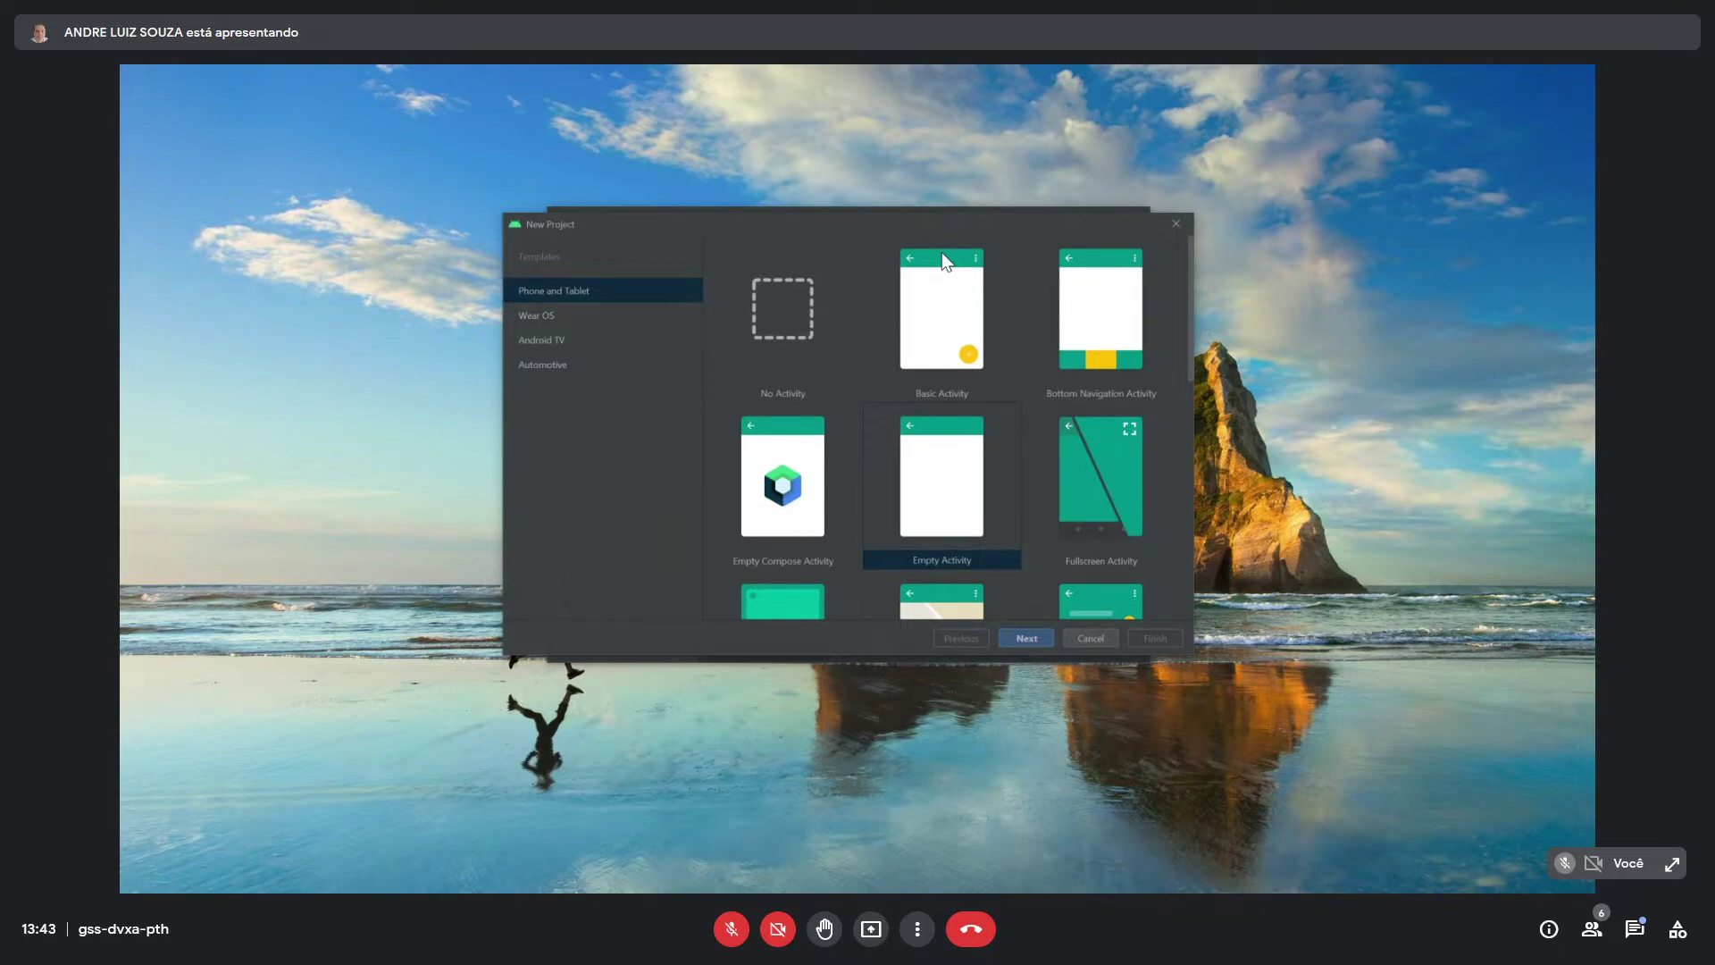
click(584, 291)
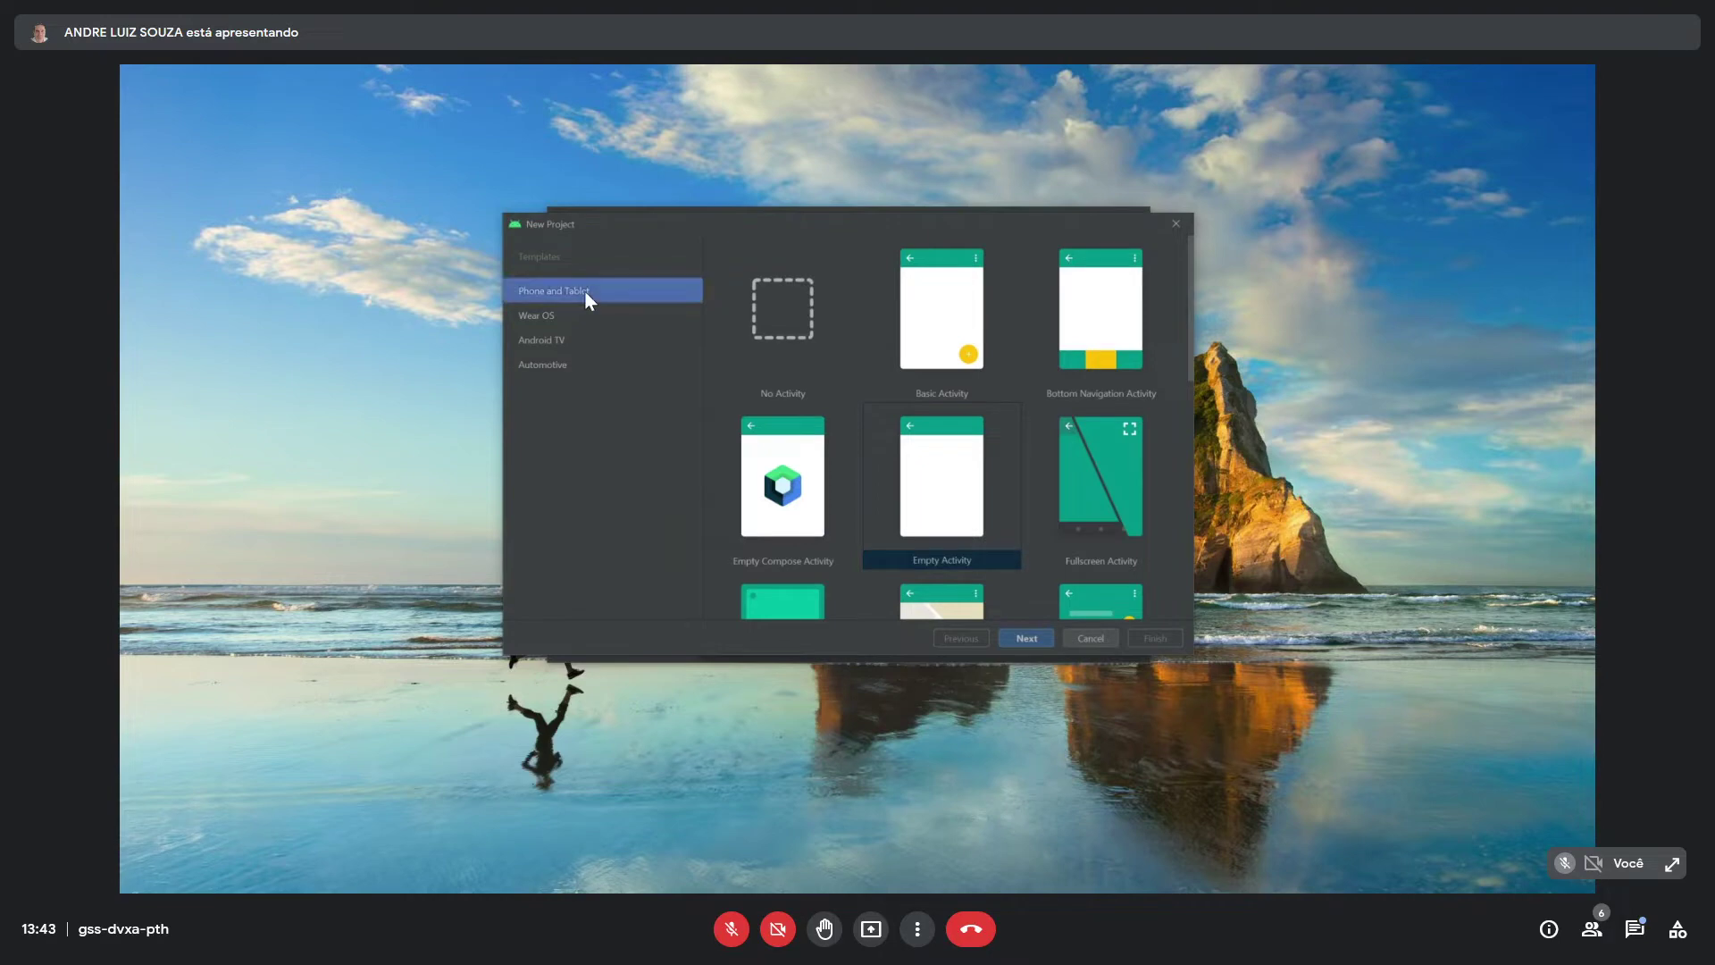
click(561, 337)
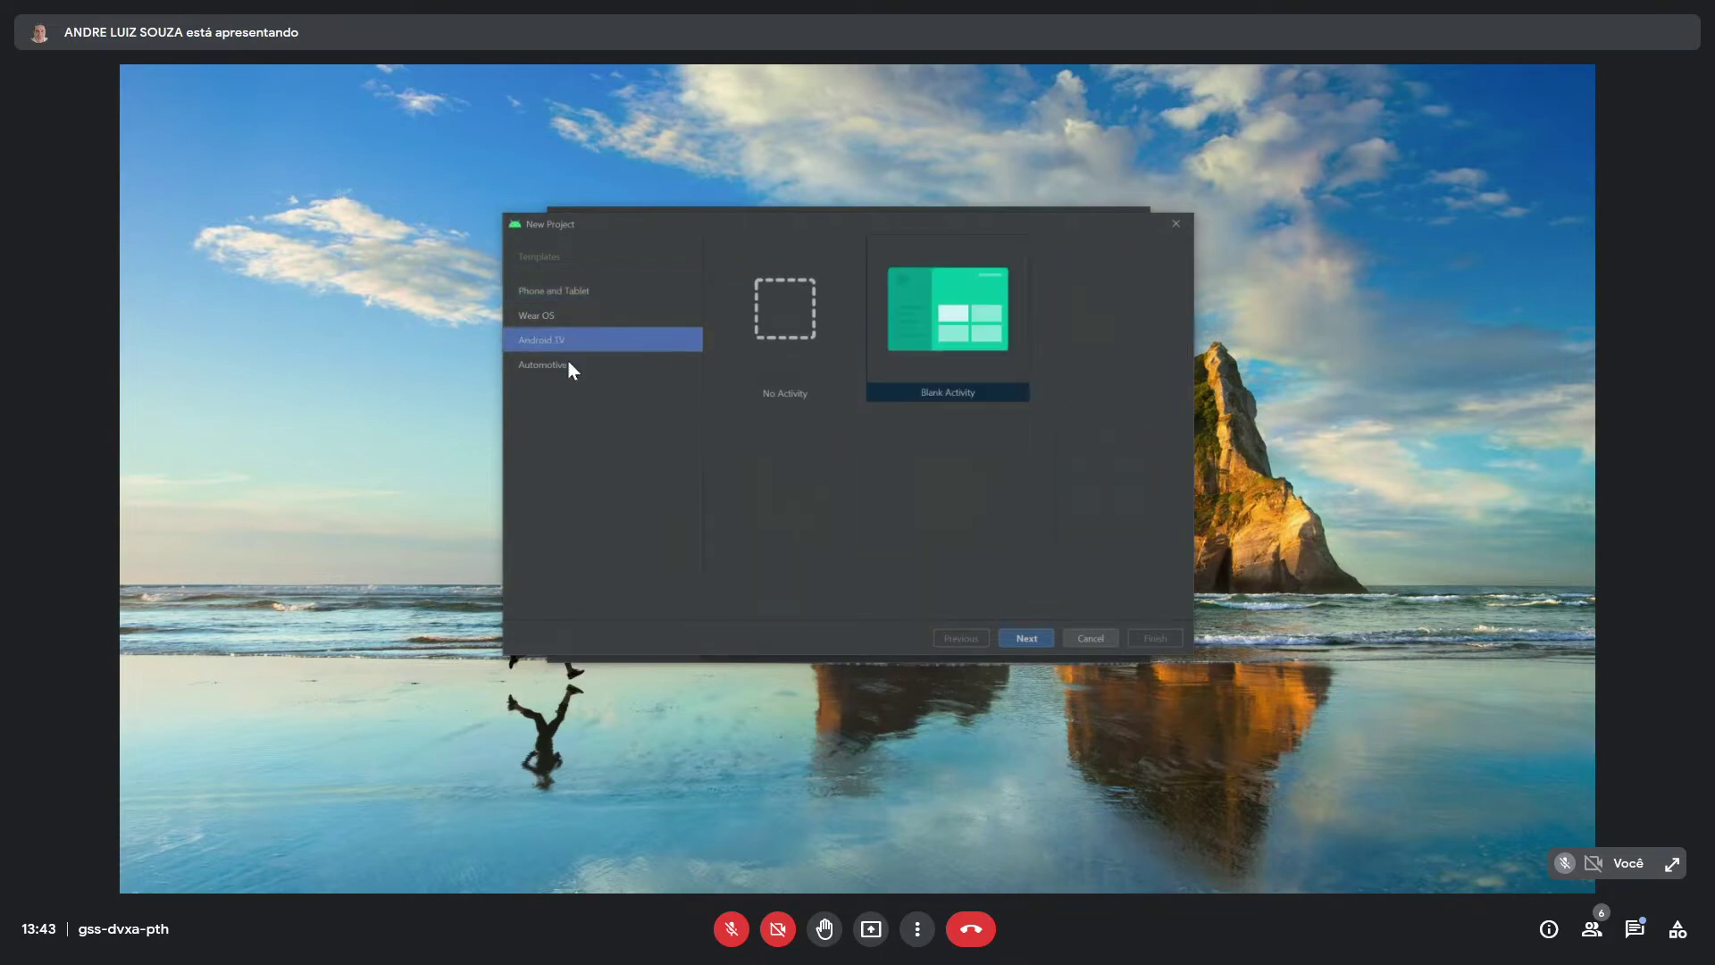
click(566, 364)
click(546, 315)
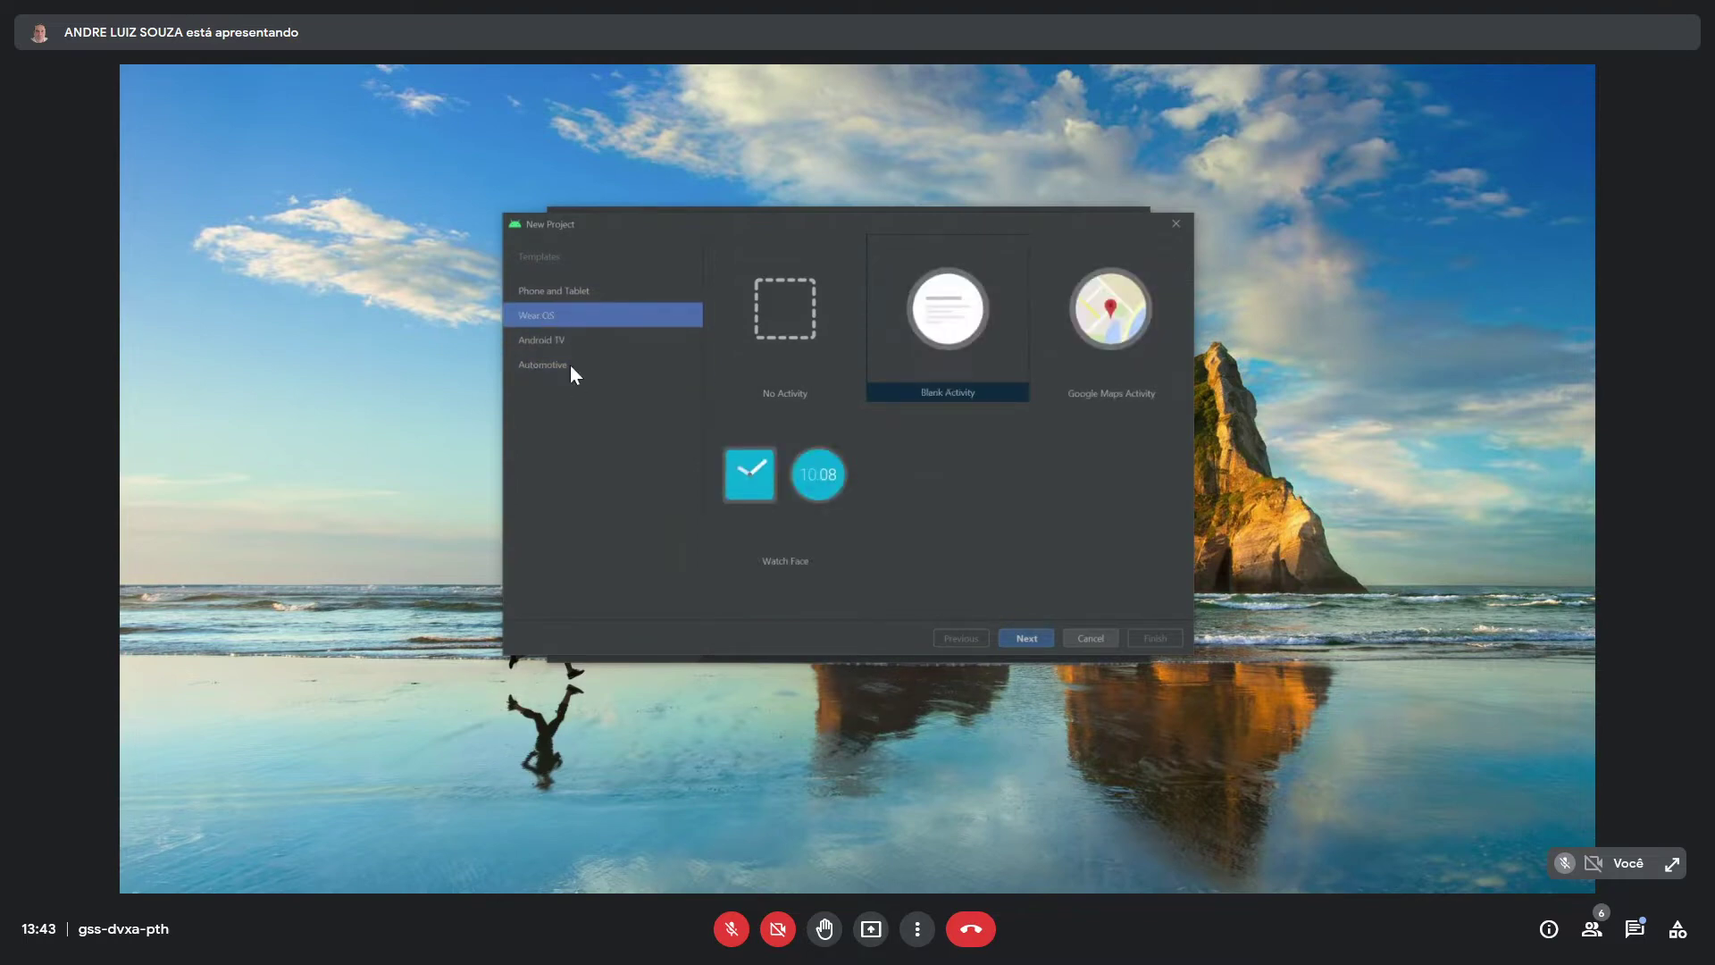
click(556, 296)
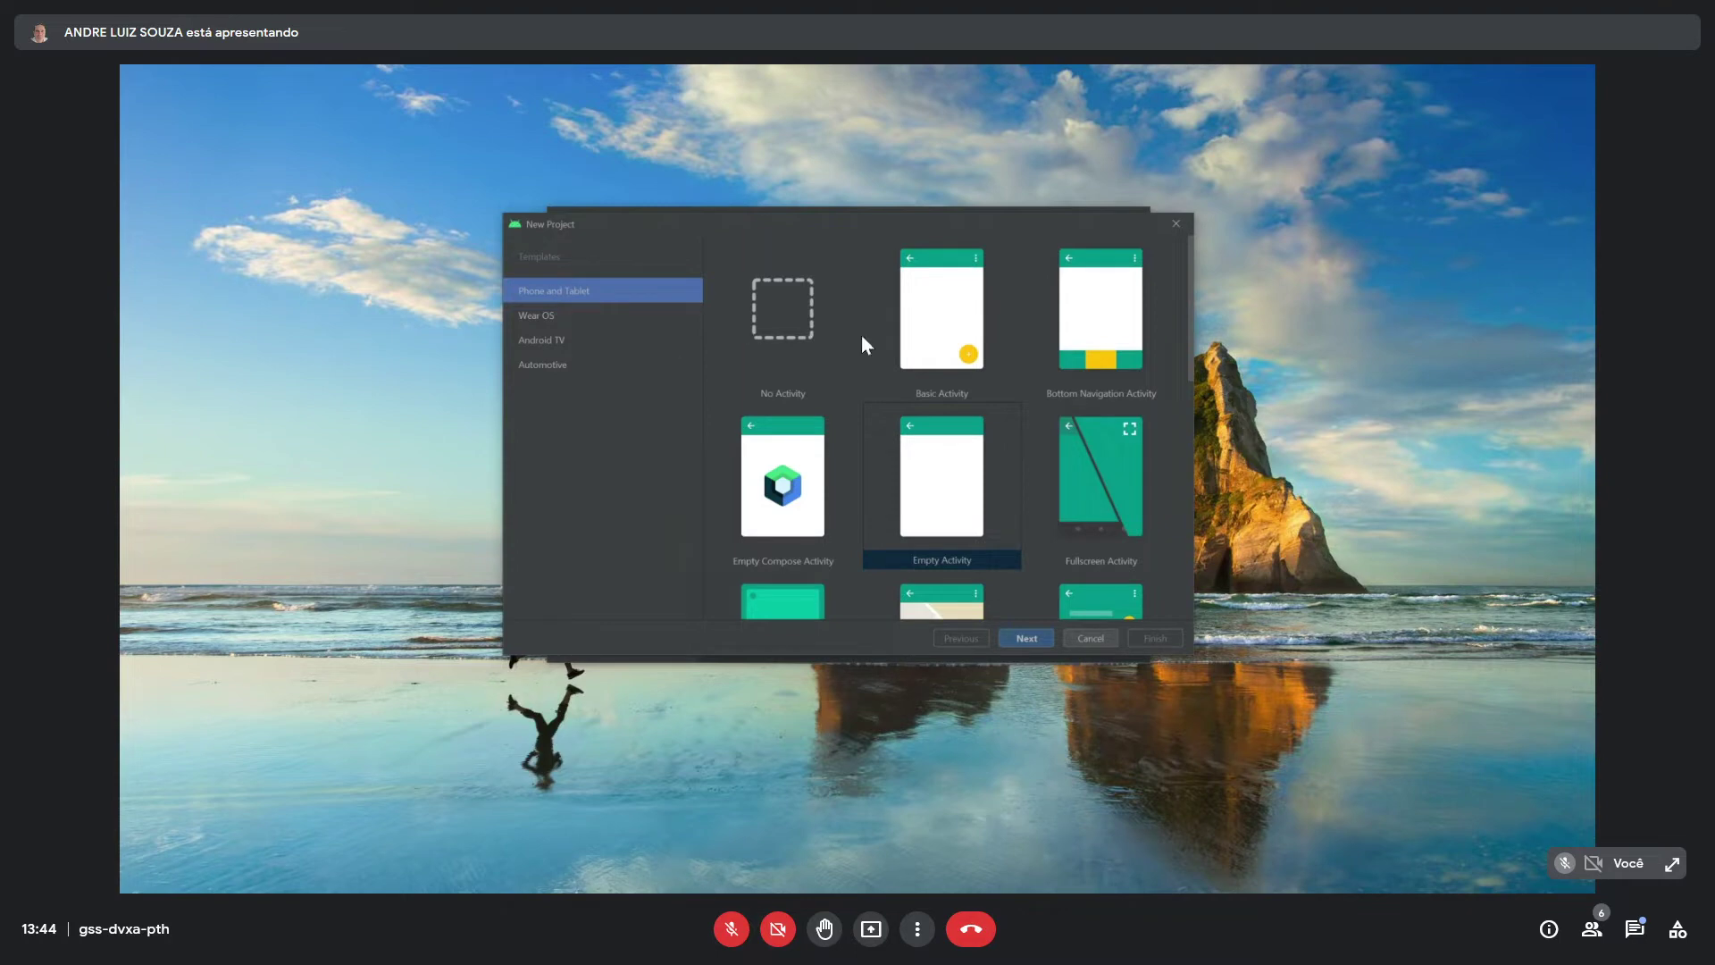
- Look through the available Phone and Tablet activity templates, including Google AdMob Ads Activity
scroll(933, 344, down, 5)
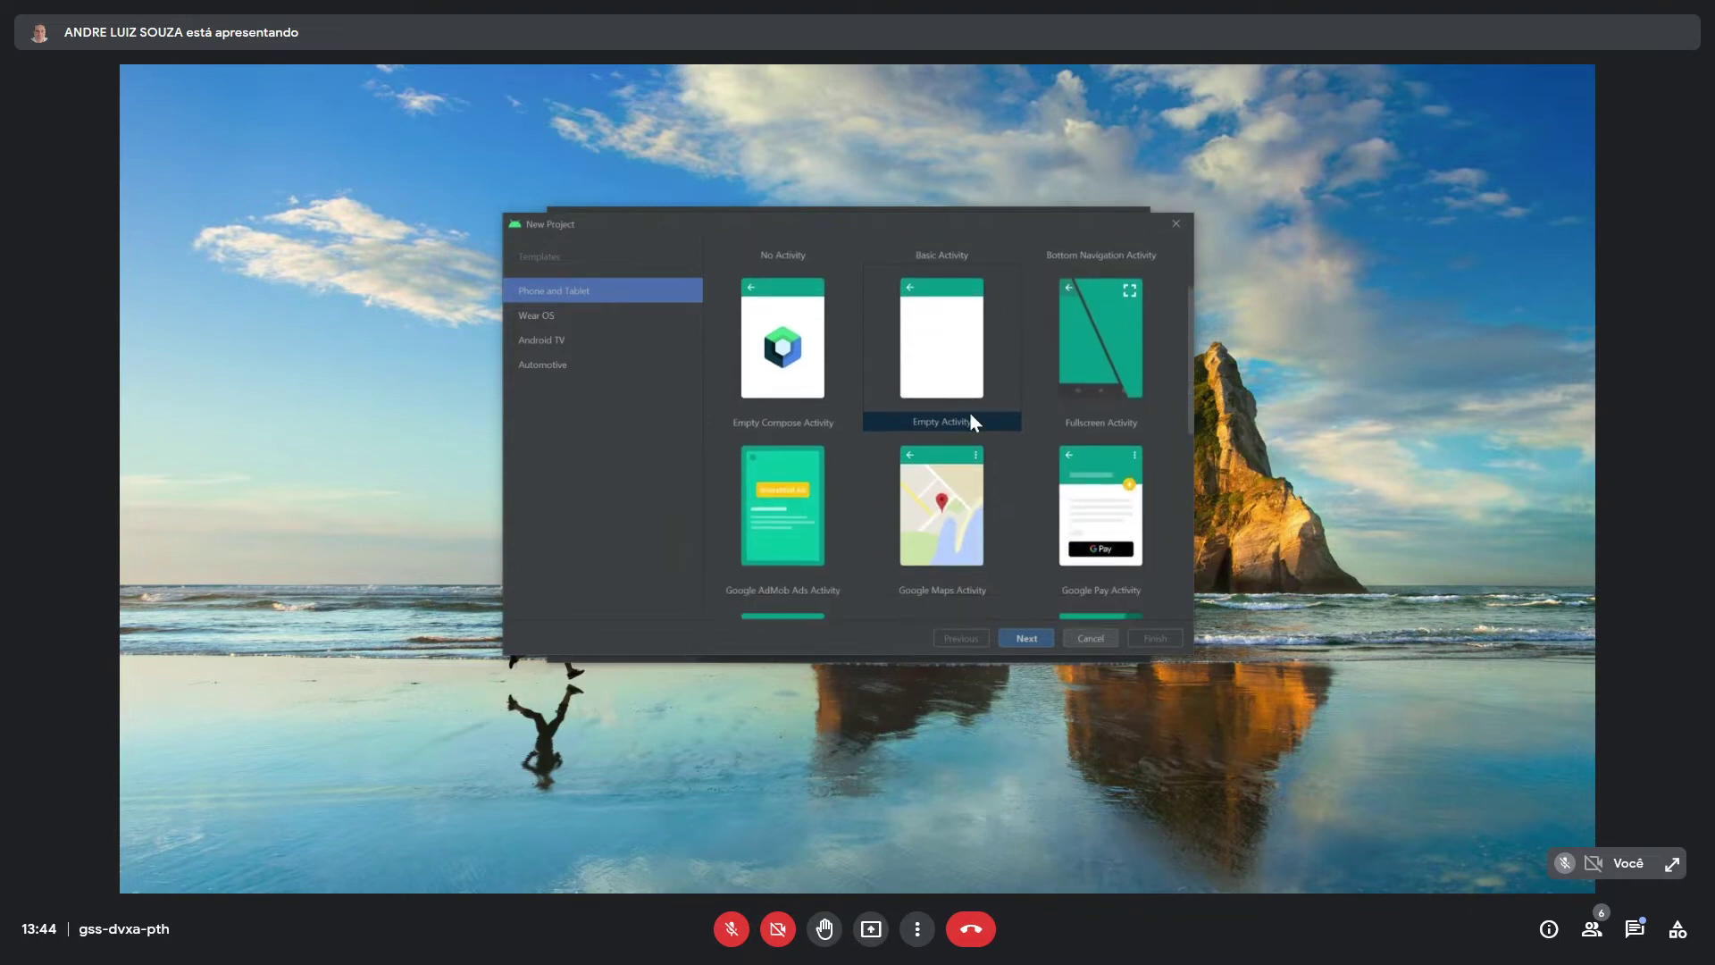
scroll(1016, 426, down, 3)
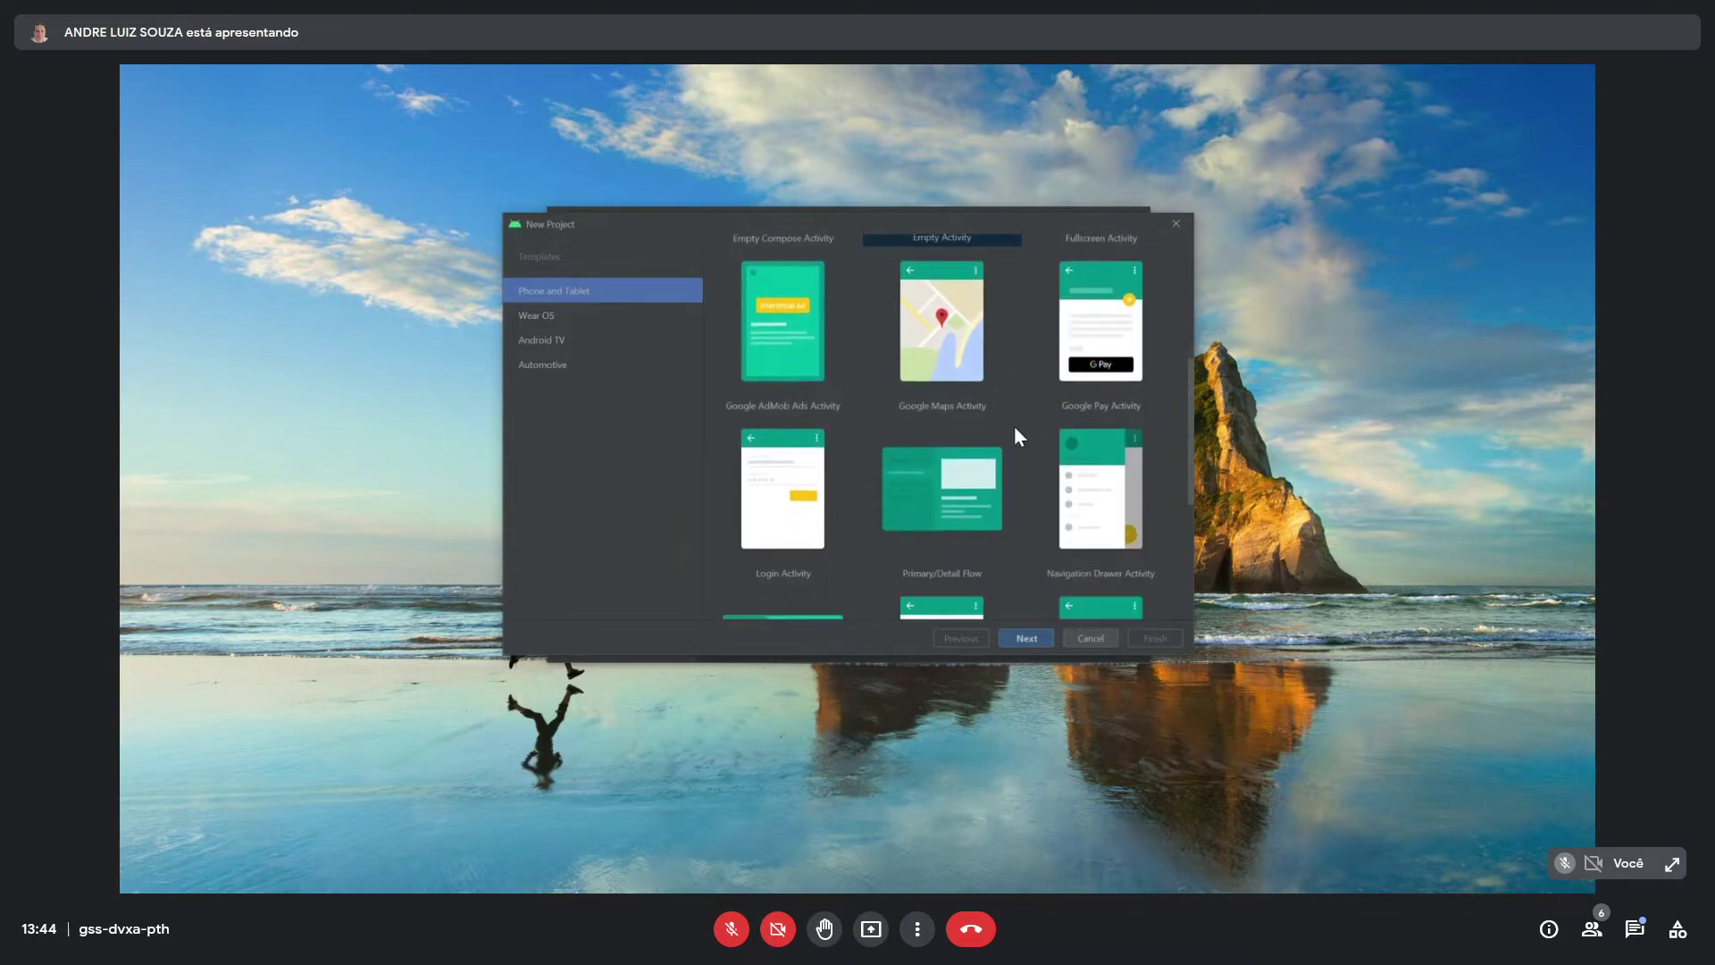
scroll(1016, 434, down, 4)
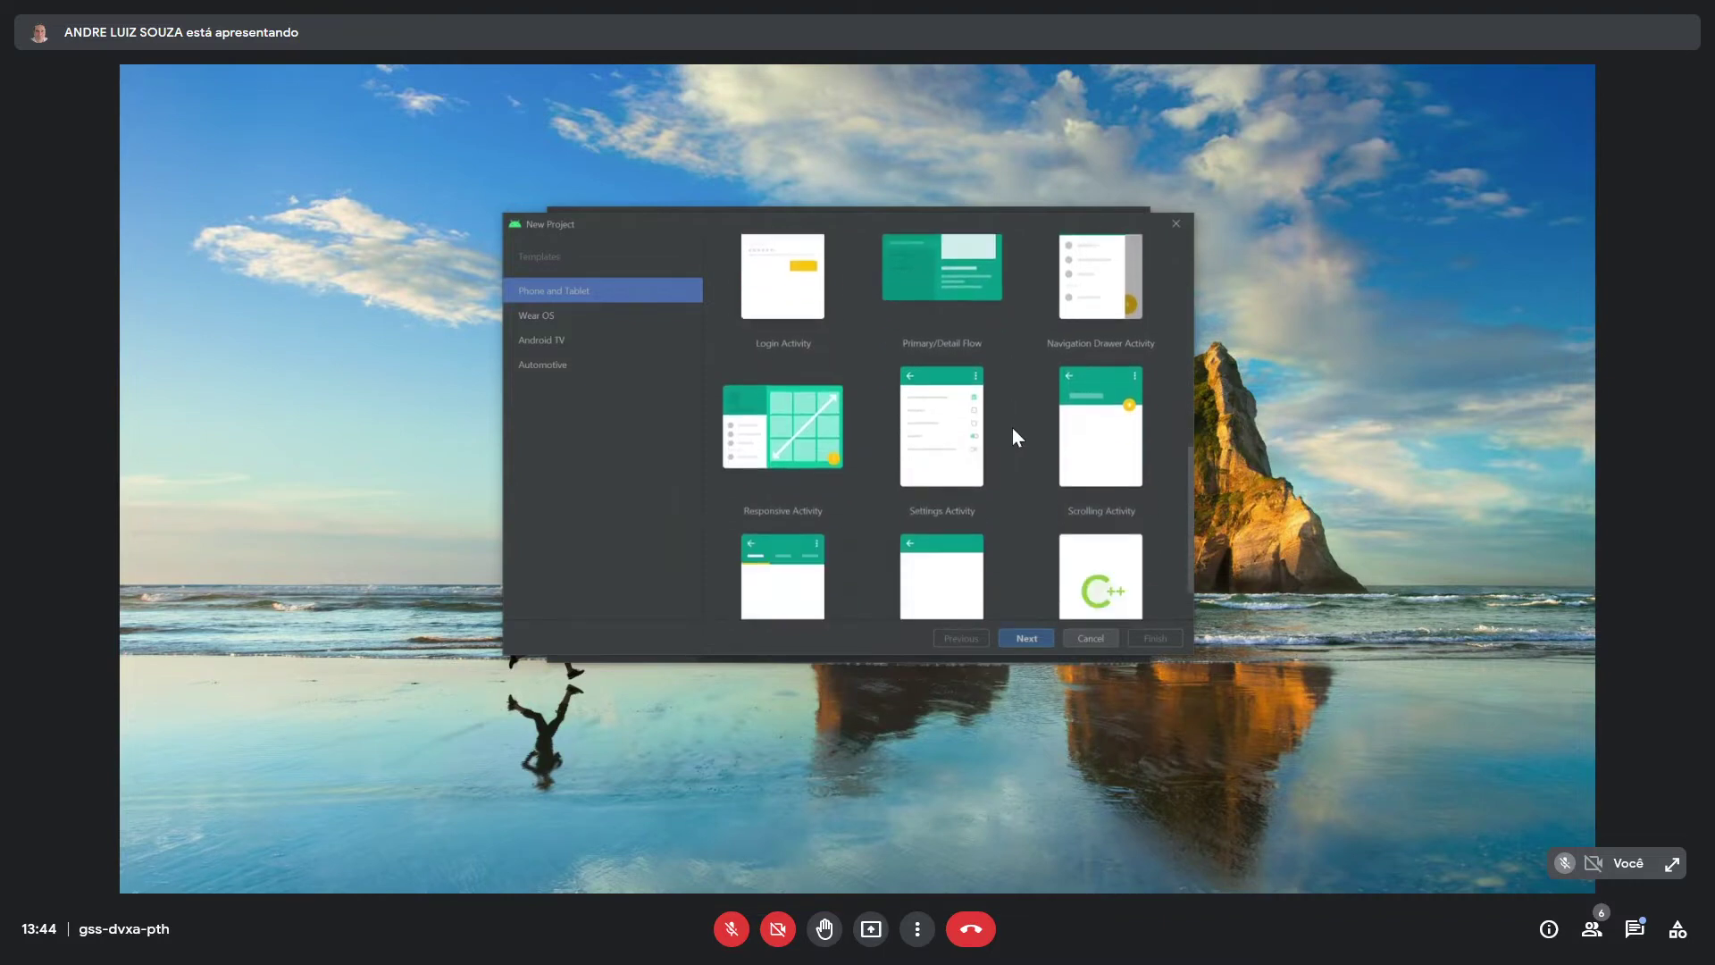
scroll(1011, 438, down, 1)
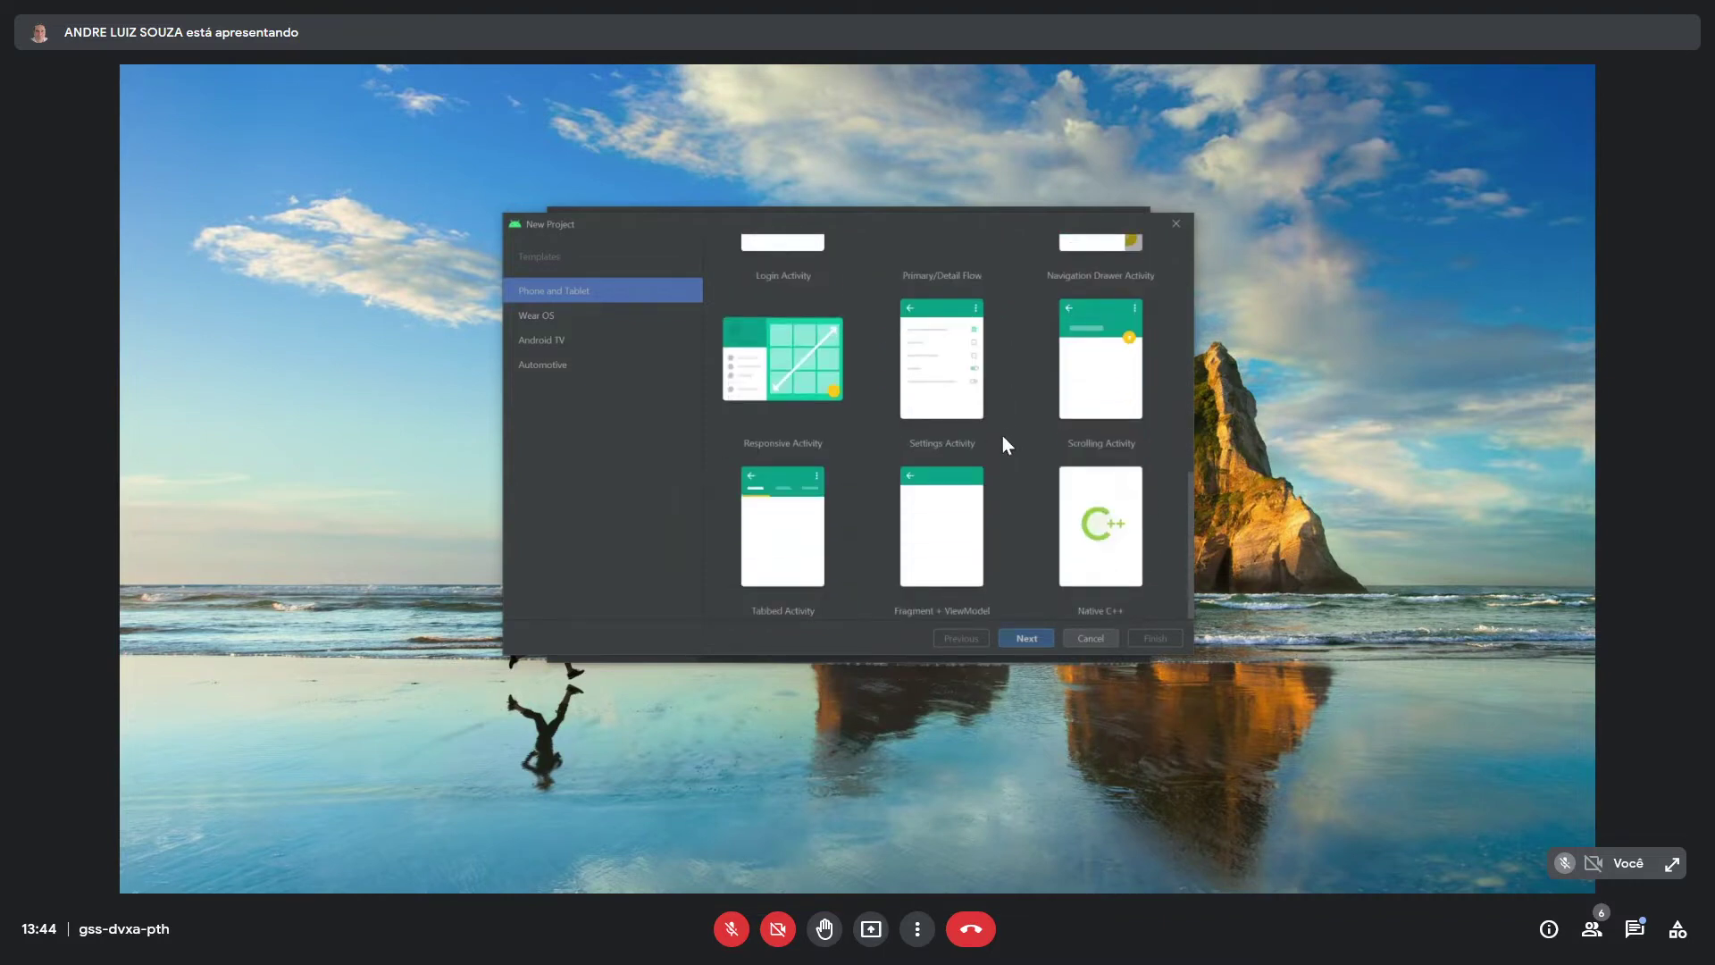
scroll(1005, 440, up, 3)
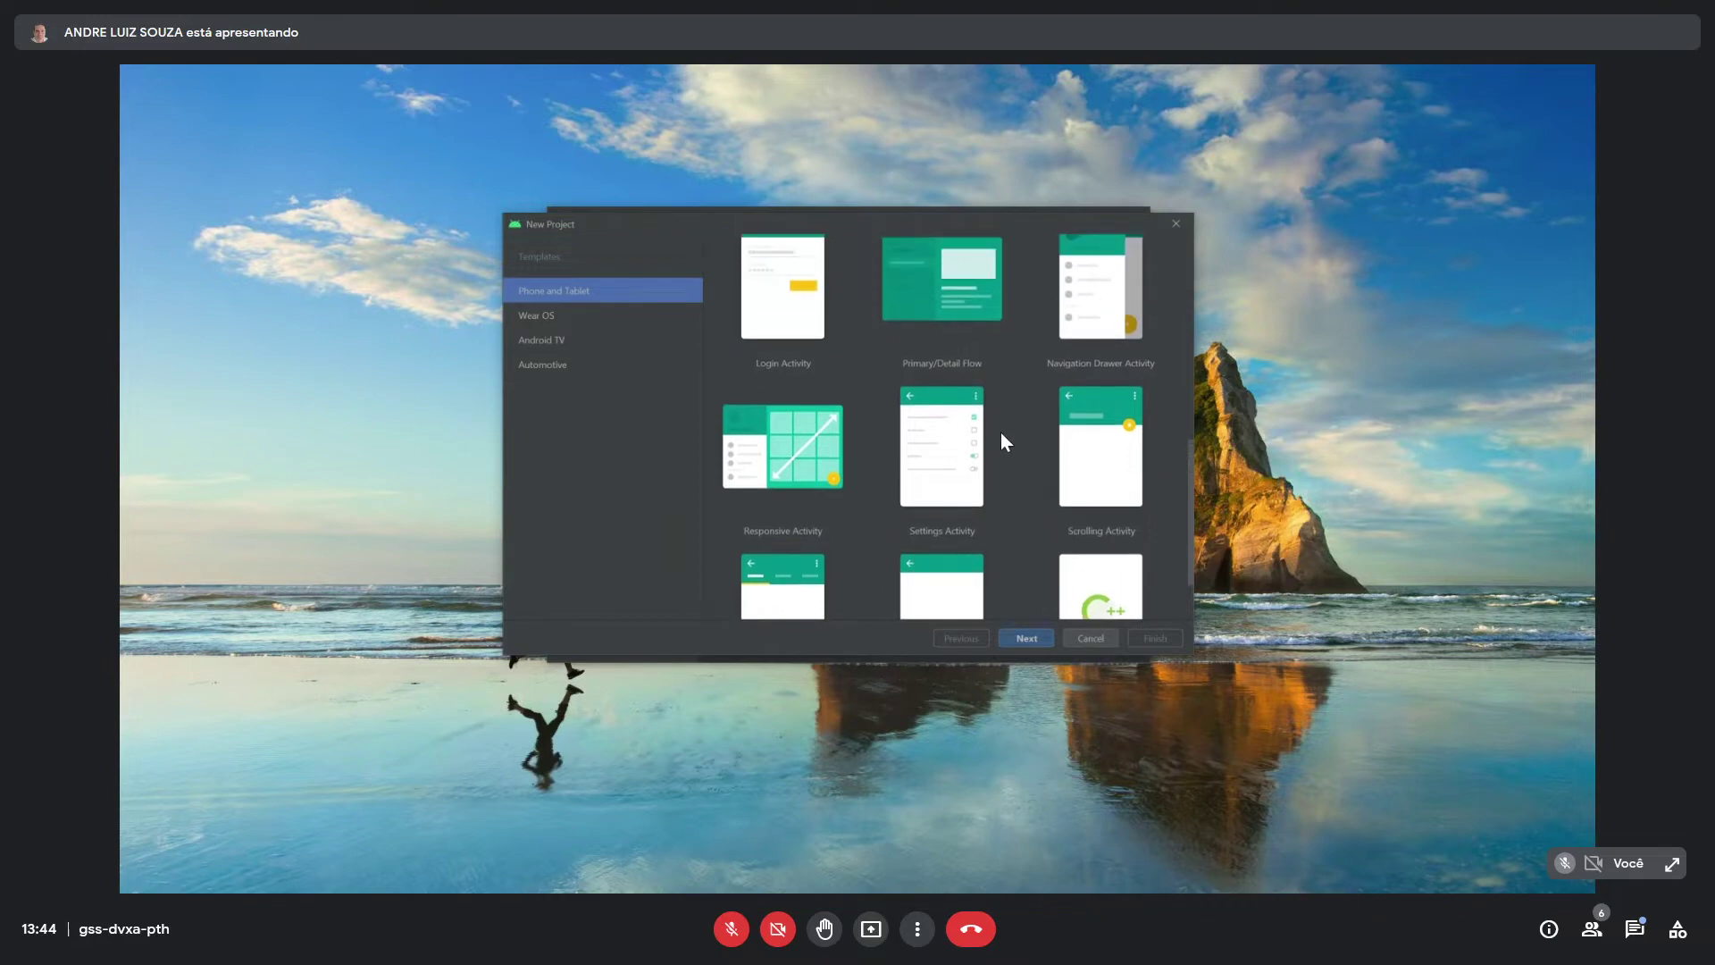
scroll(1000, 431, up, 3)
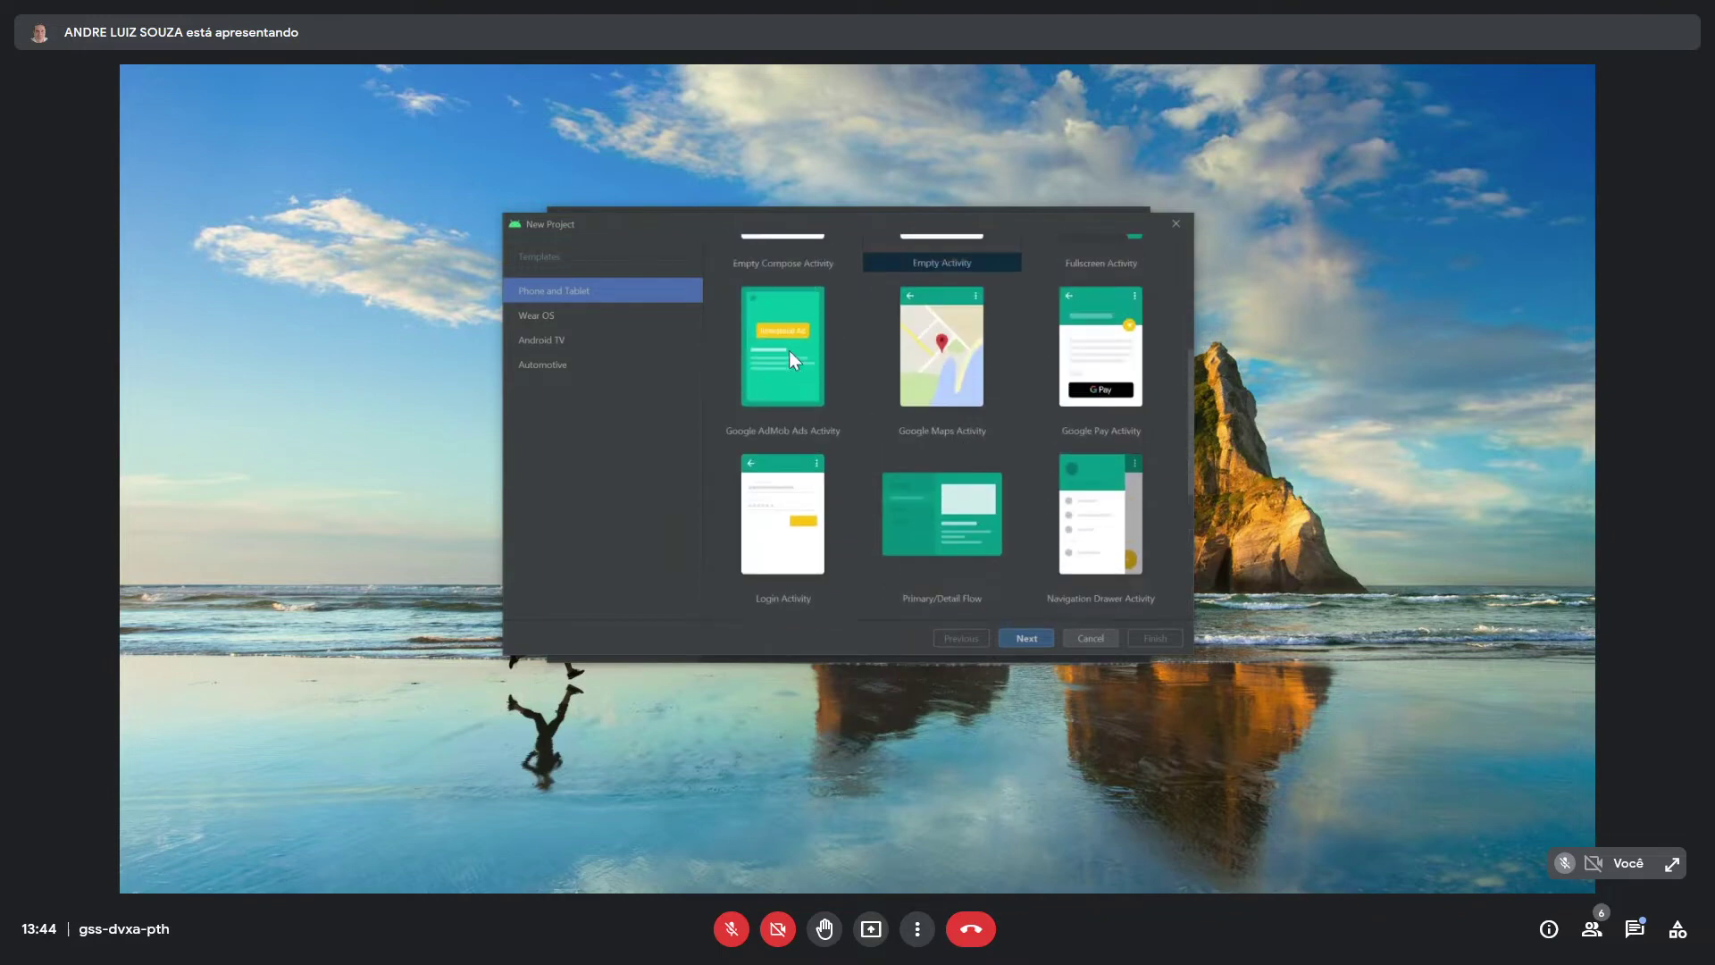
click(790, 357)
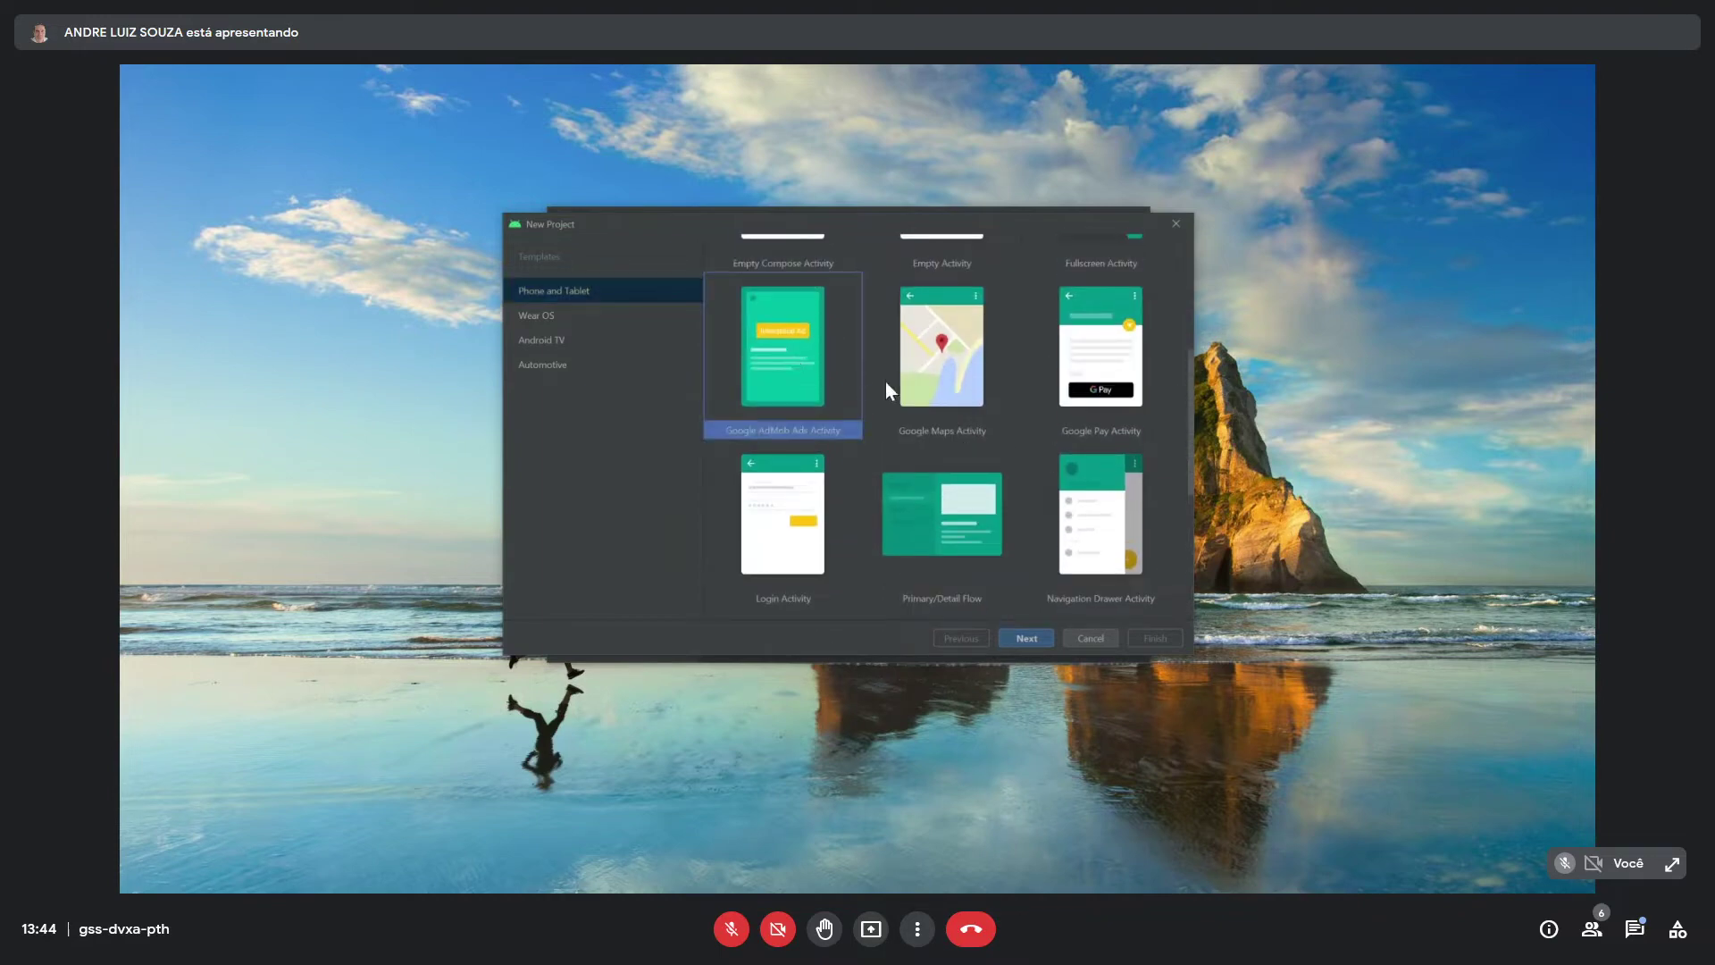
scroll(886, 382, up, 1)
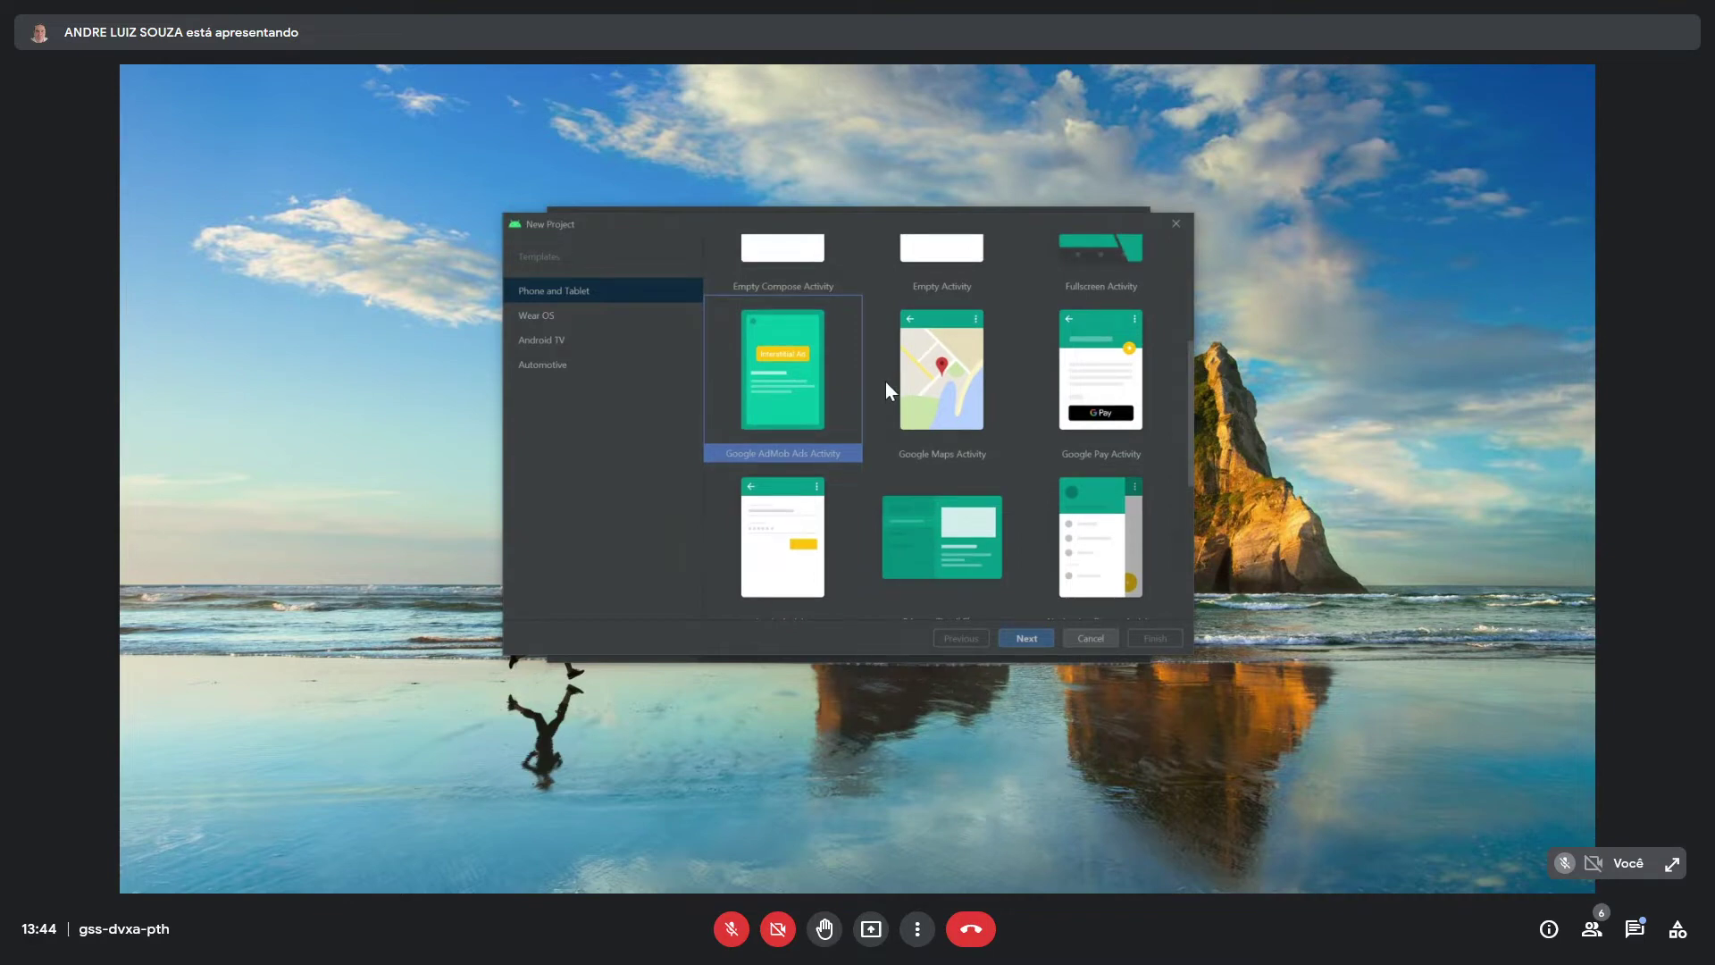
scroll(886, 383, up, 3)
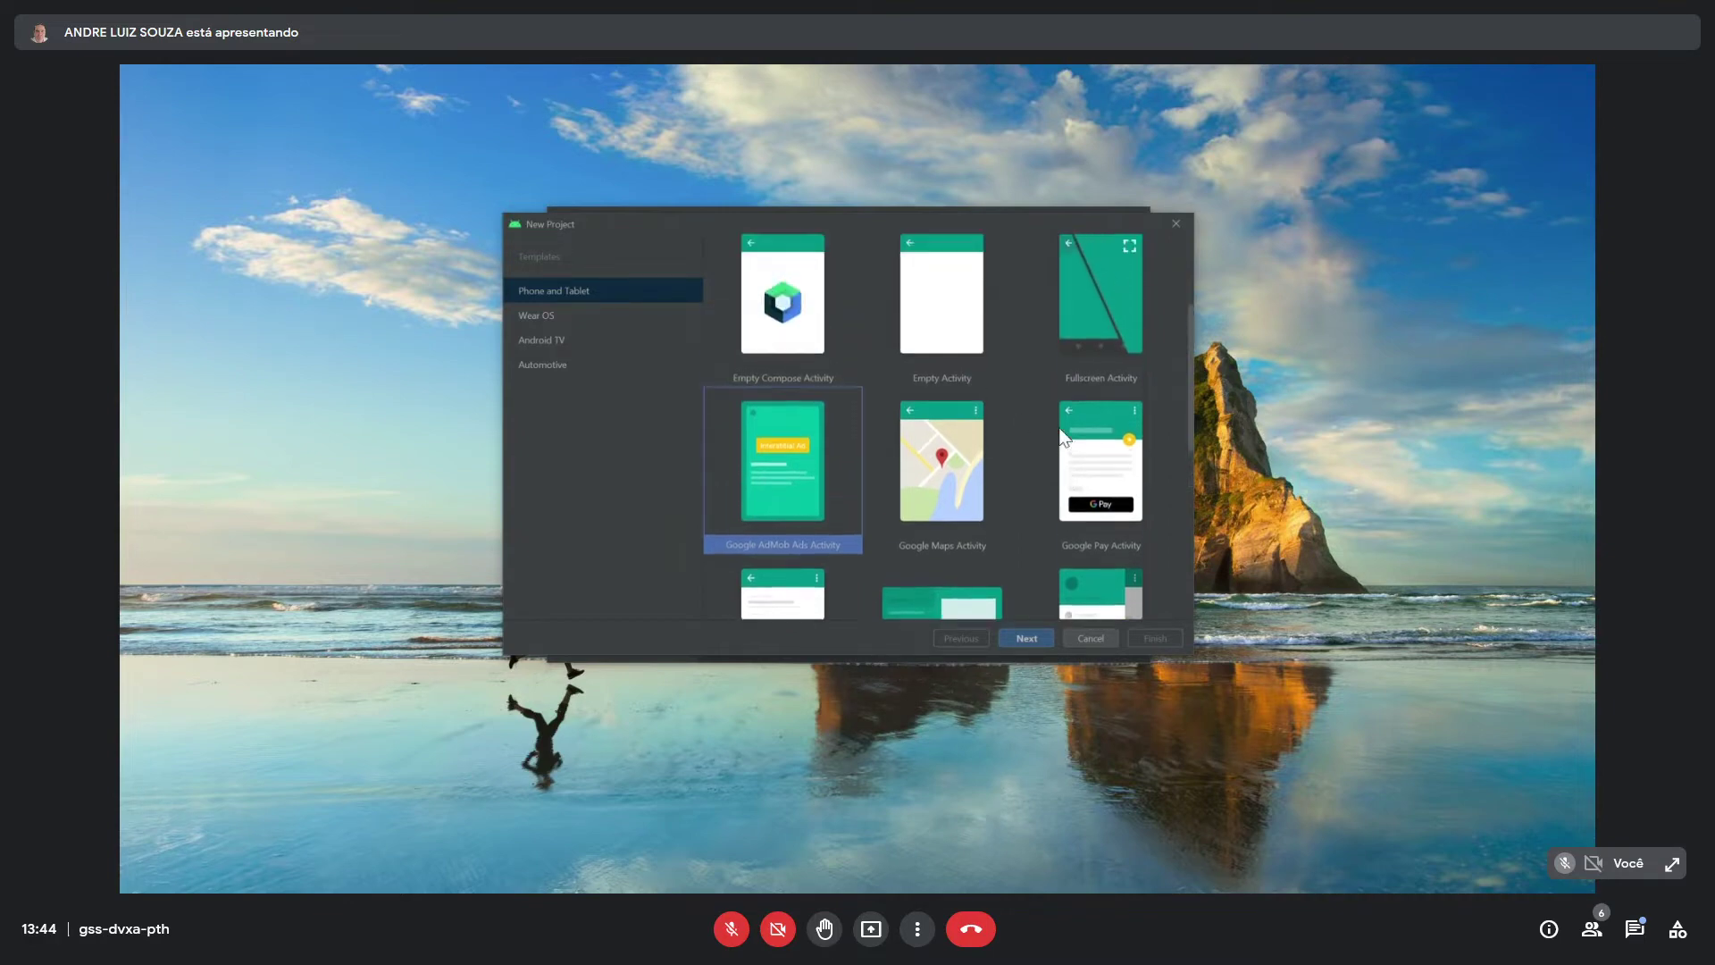
scroll(1061, 429, up, 1)
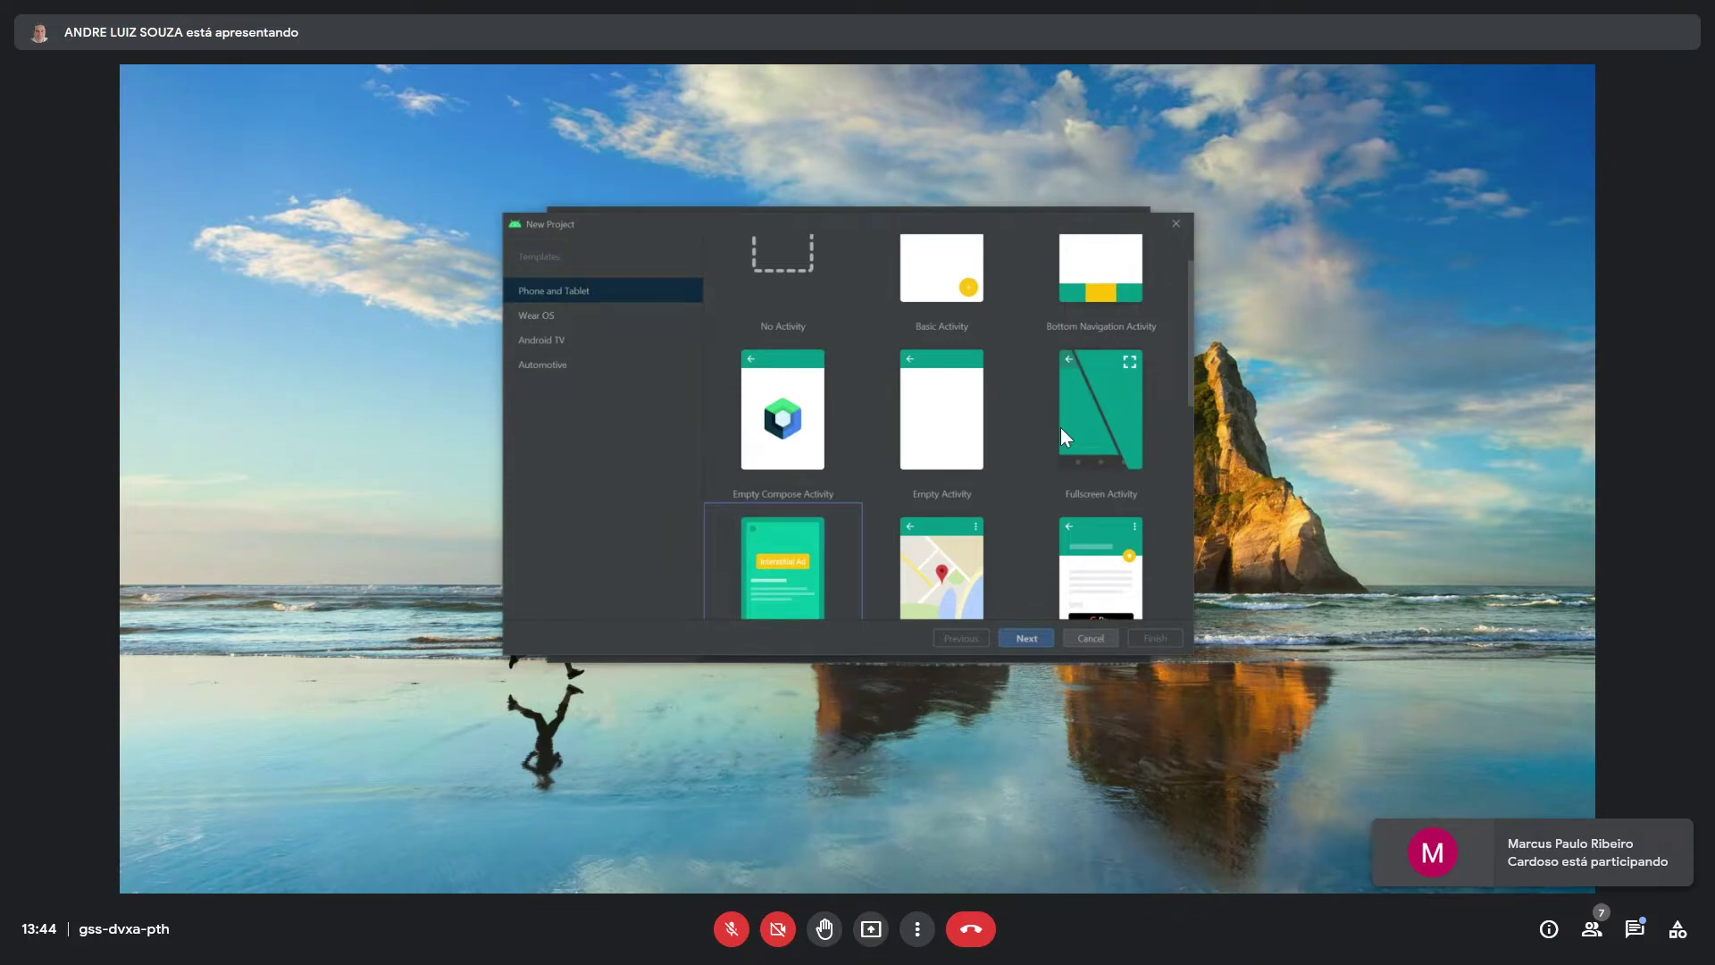
scroll(1061, 436, up, 1)
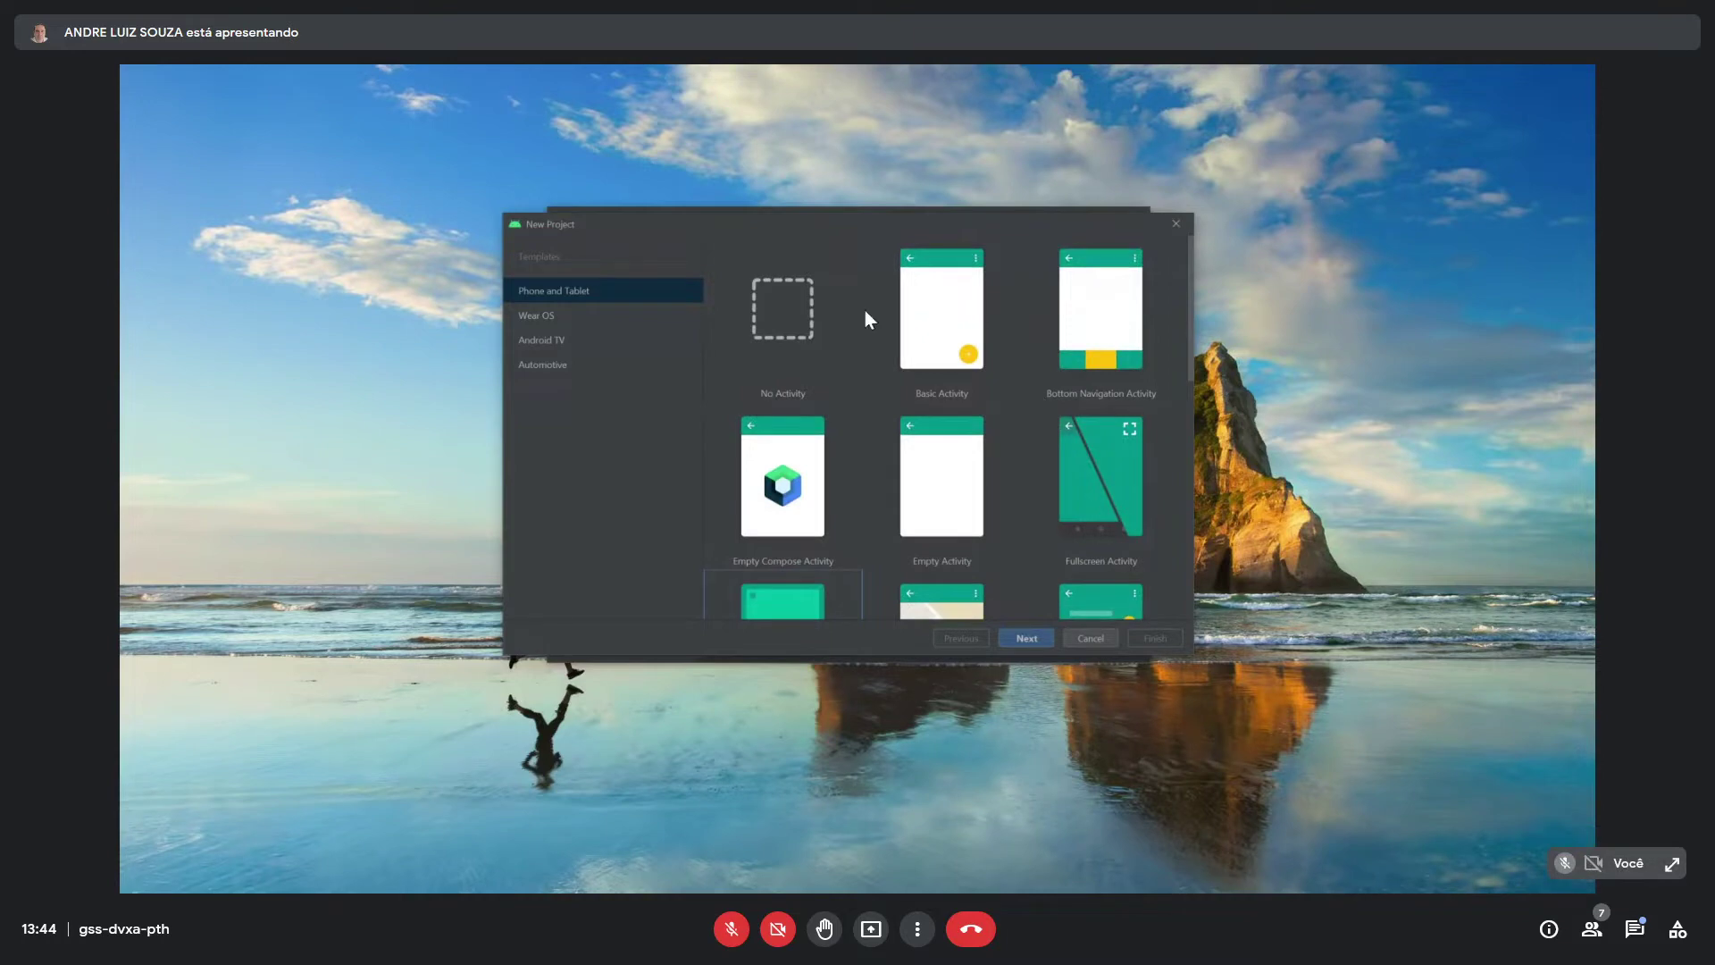
- Choose the Basic Activity template for the new project and continue to its configuration
click(787, 329)
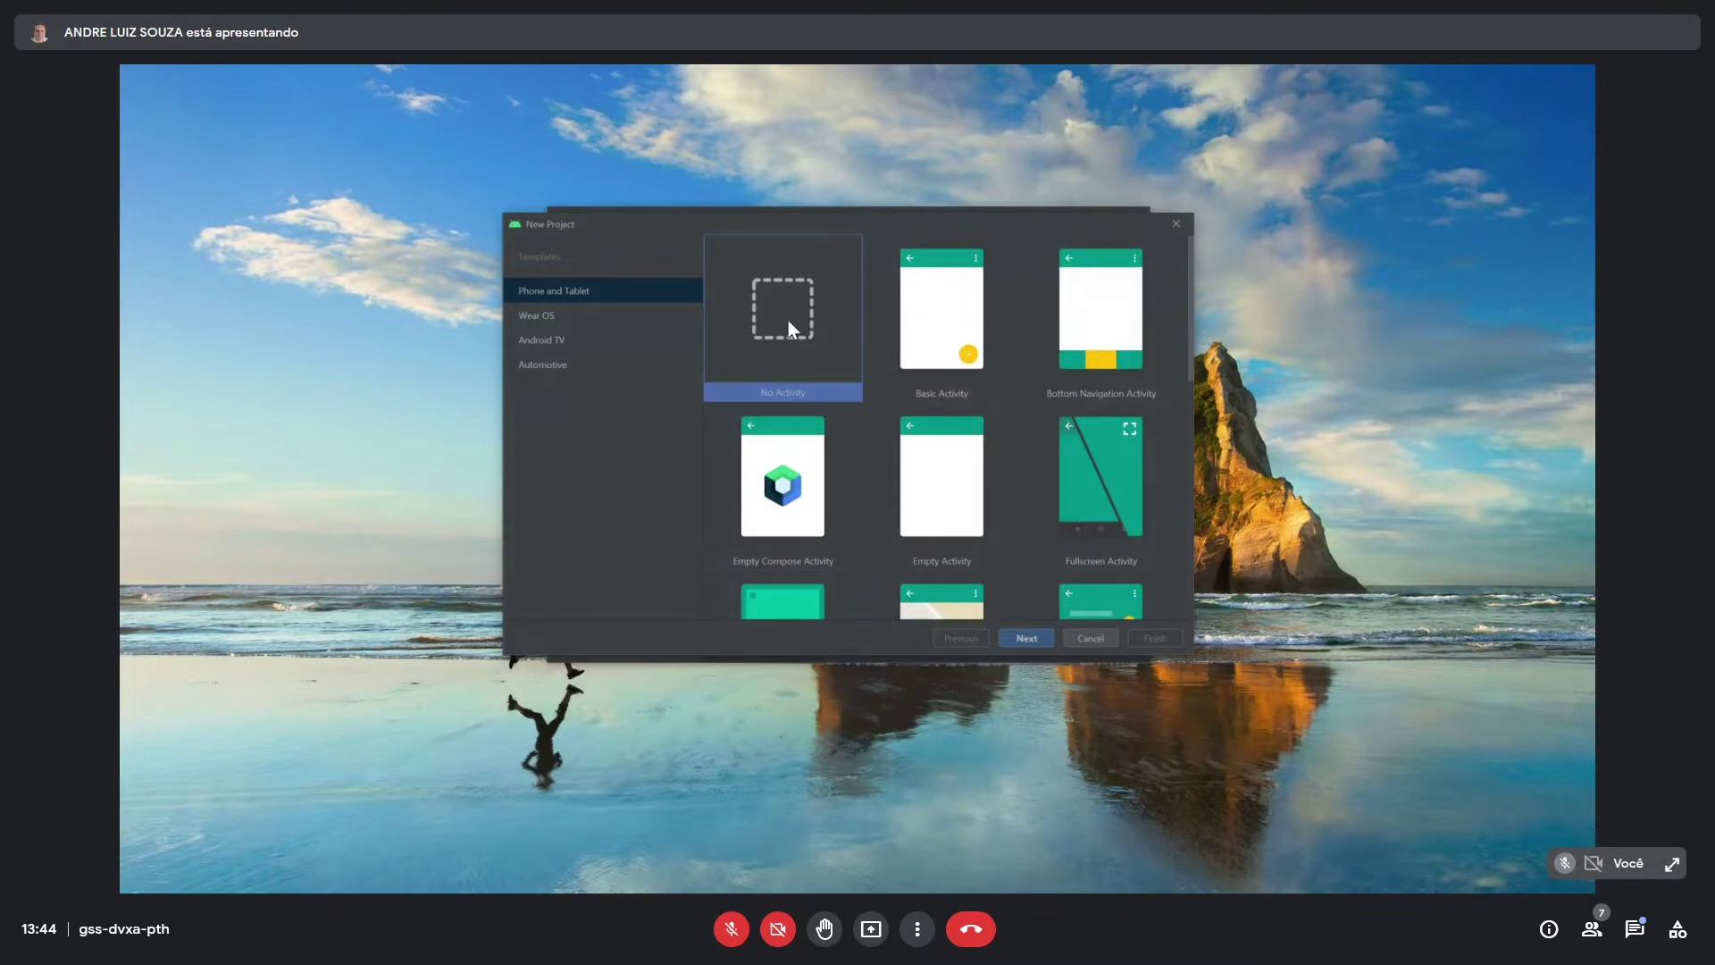
click(949, 321)
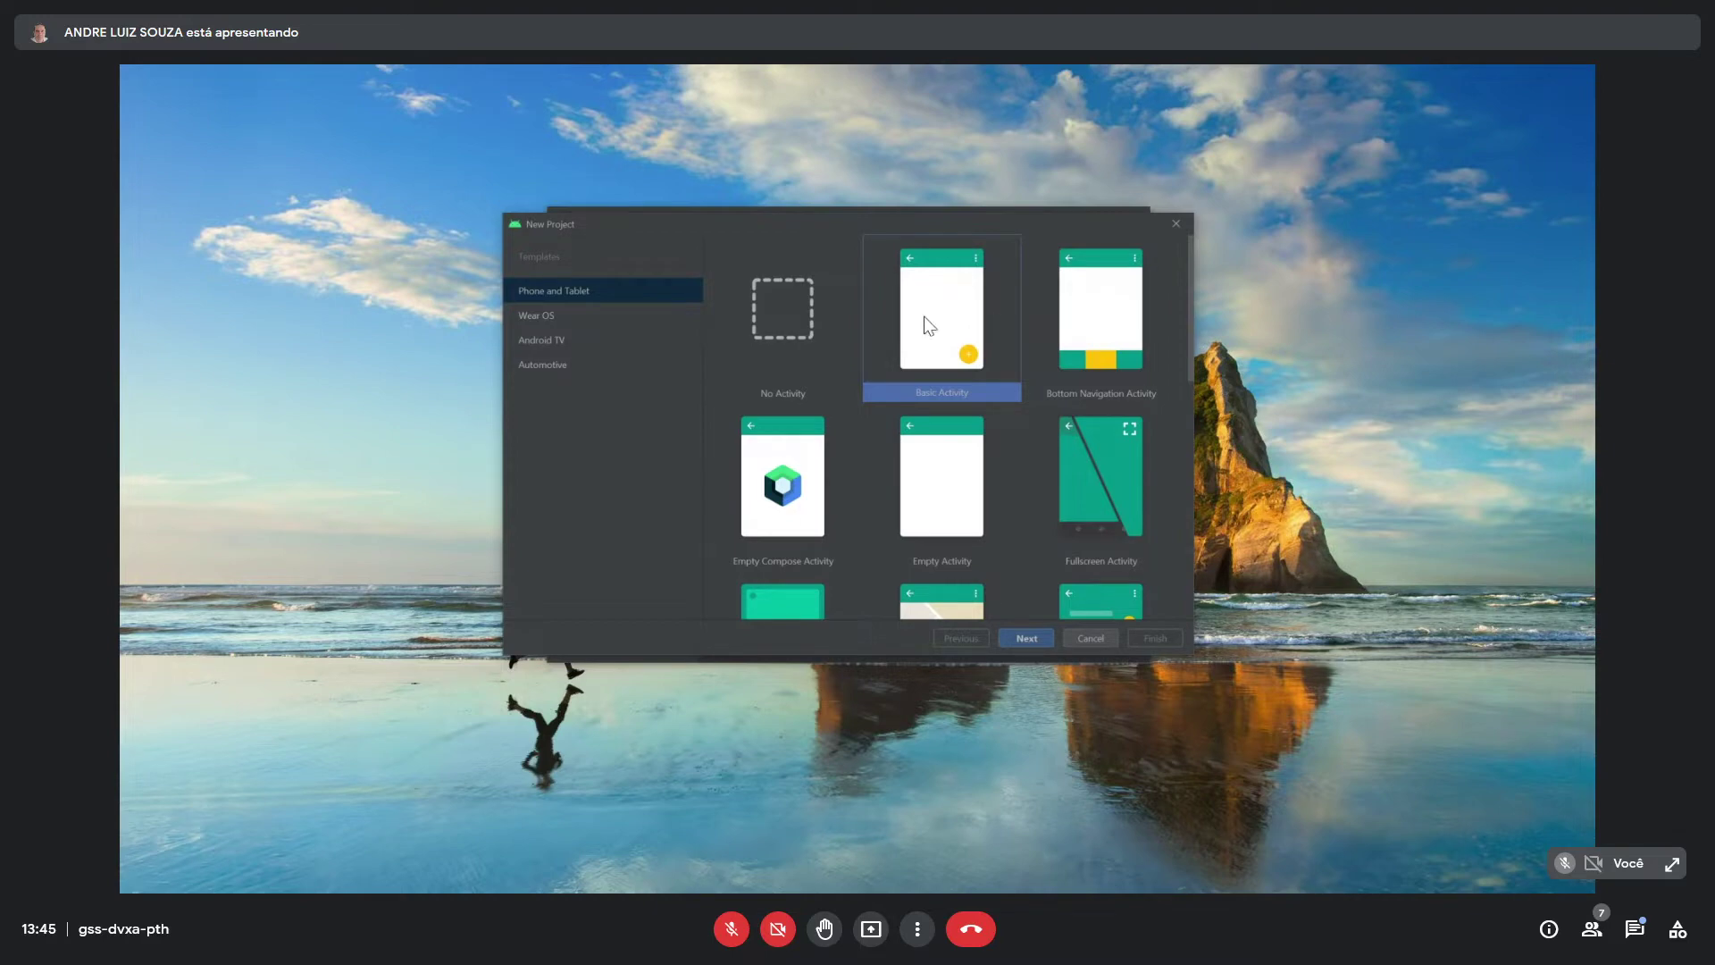
click(1027, 638)
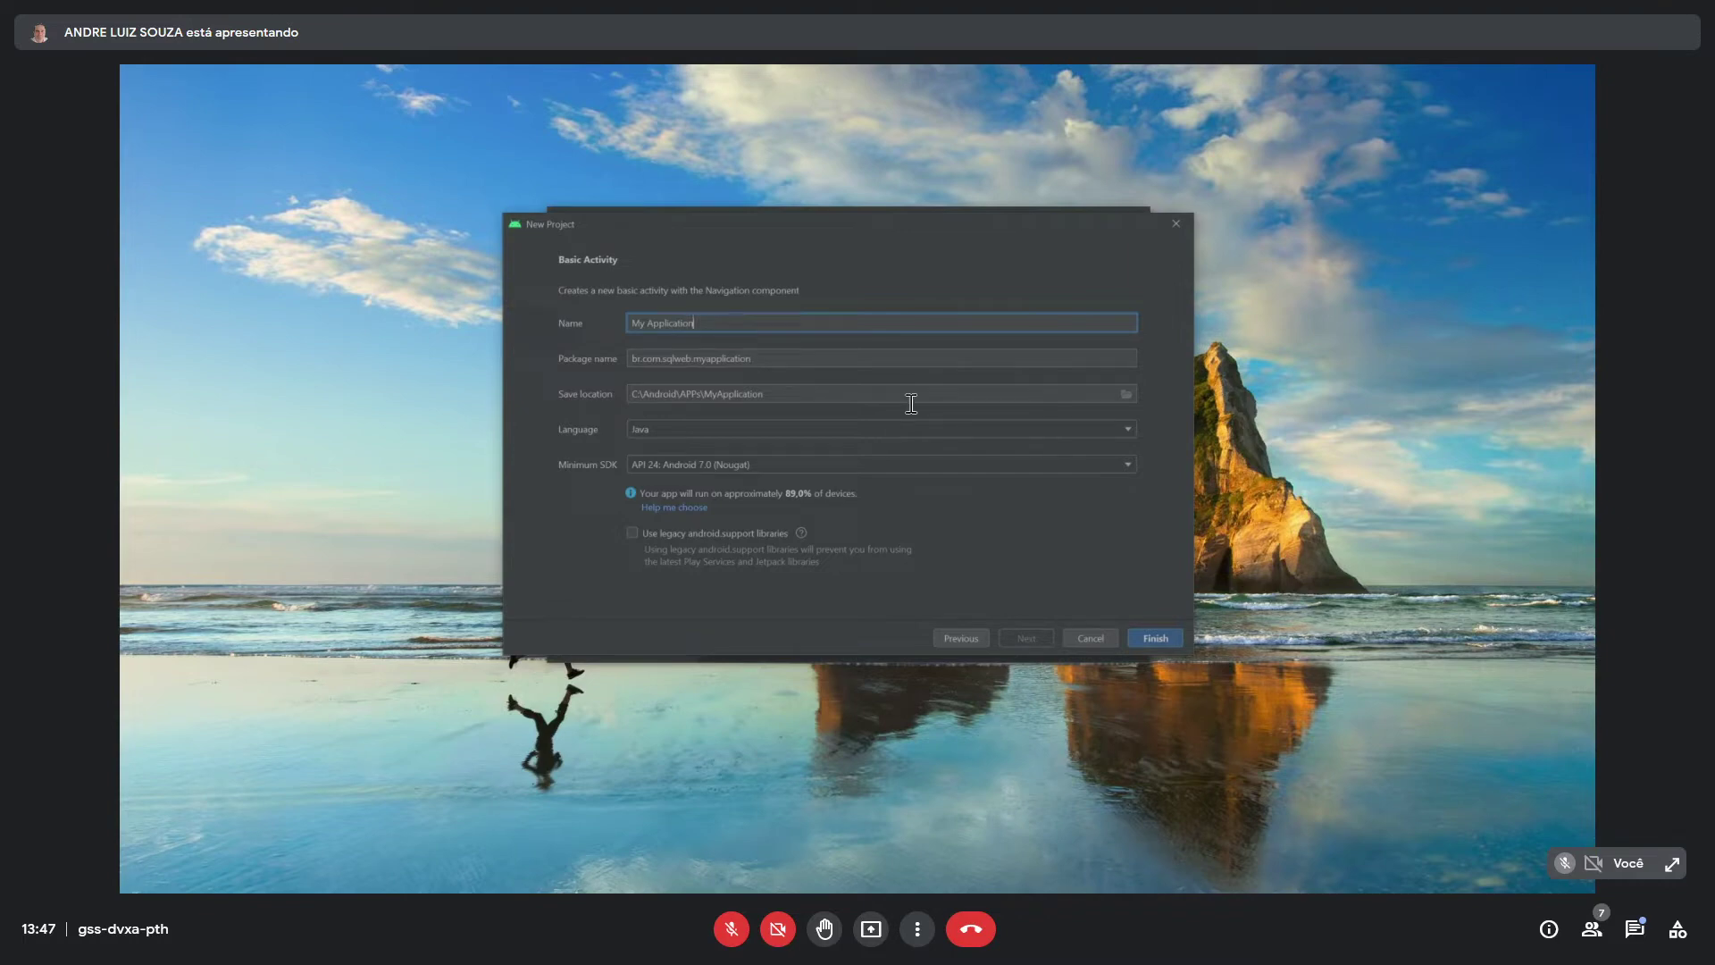
- Set the project's minimum SDK to API 16: Android 4.1 (Jelly Bean)
click(858, 464)
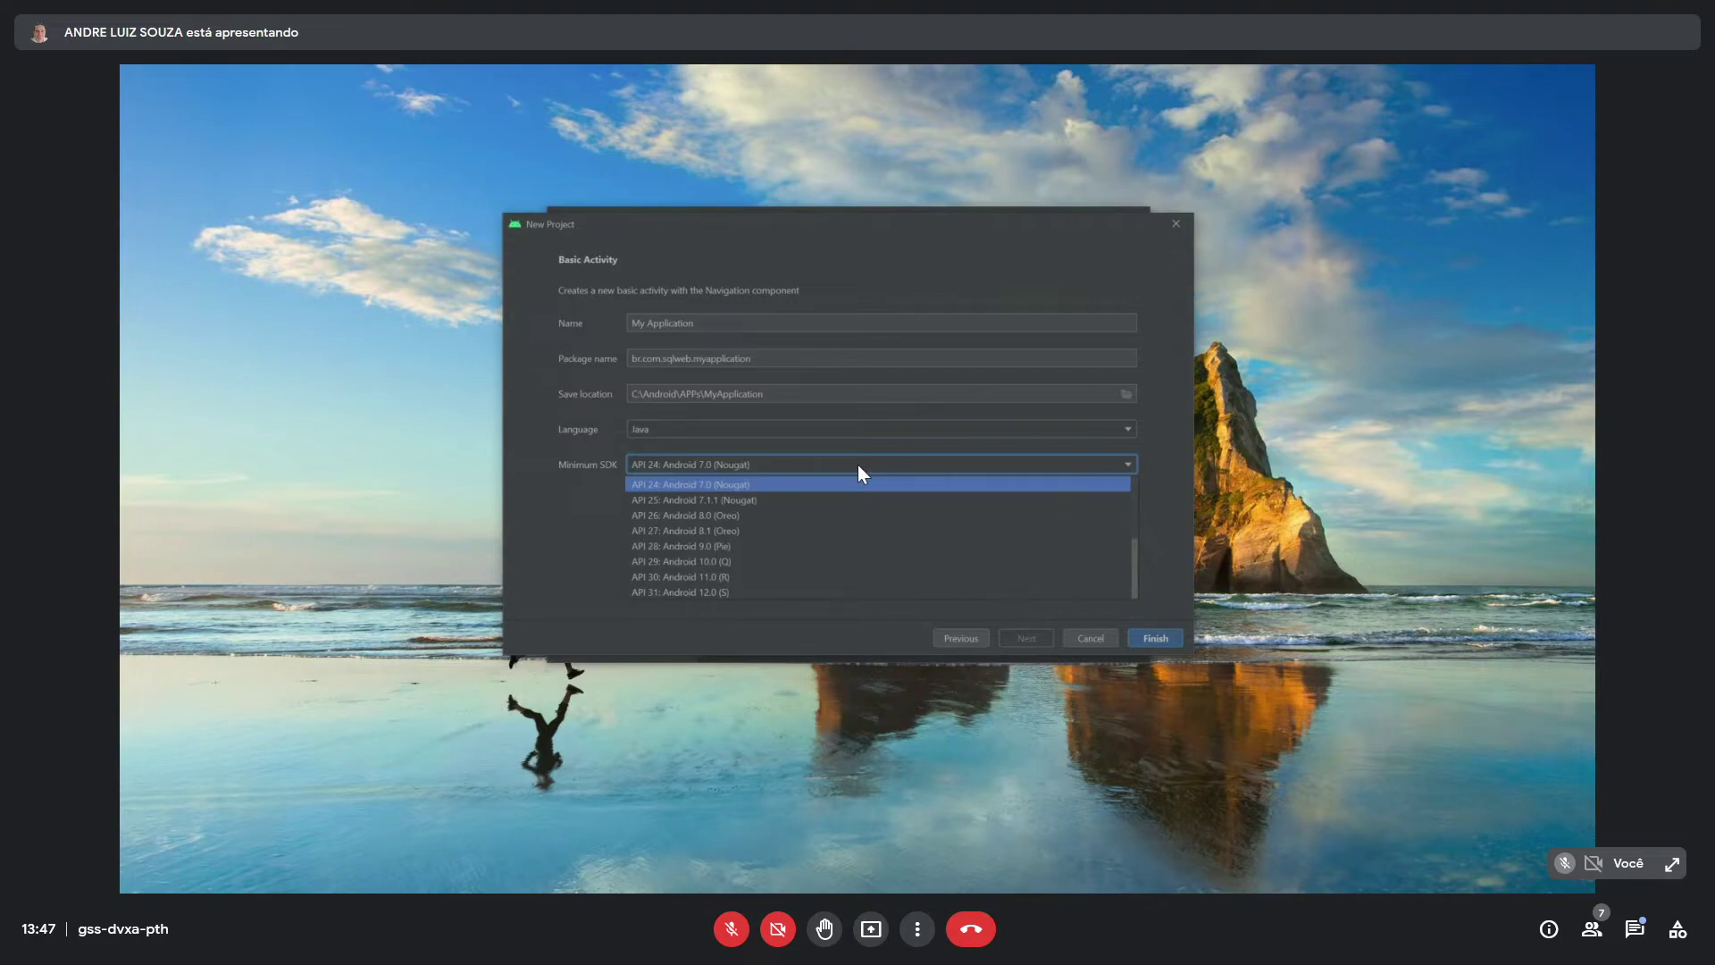
scroll(862, 500, up, 2)
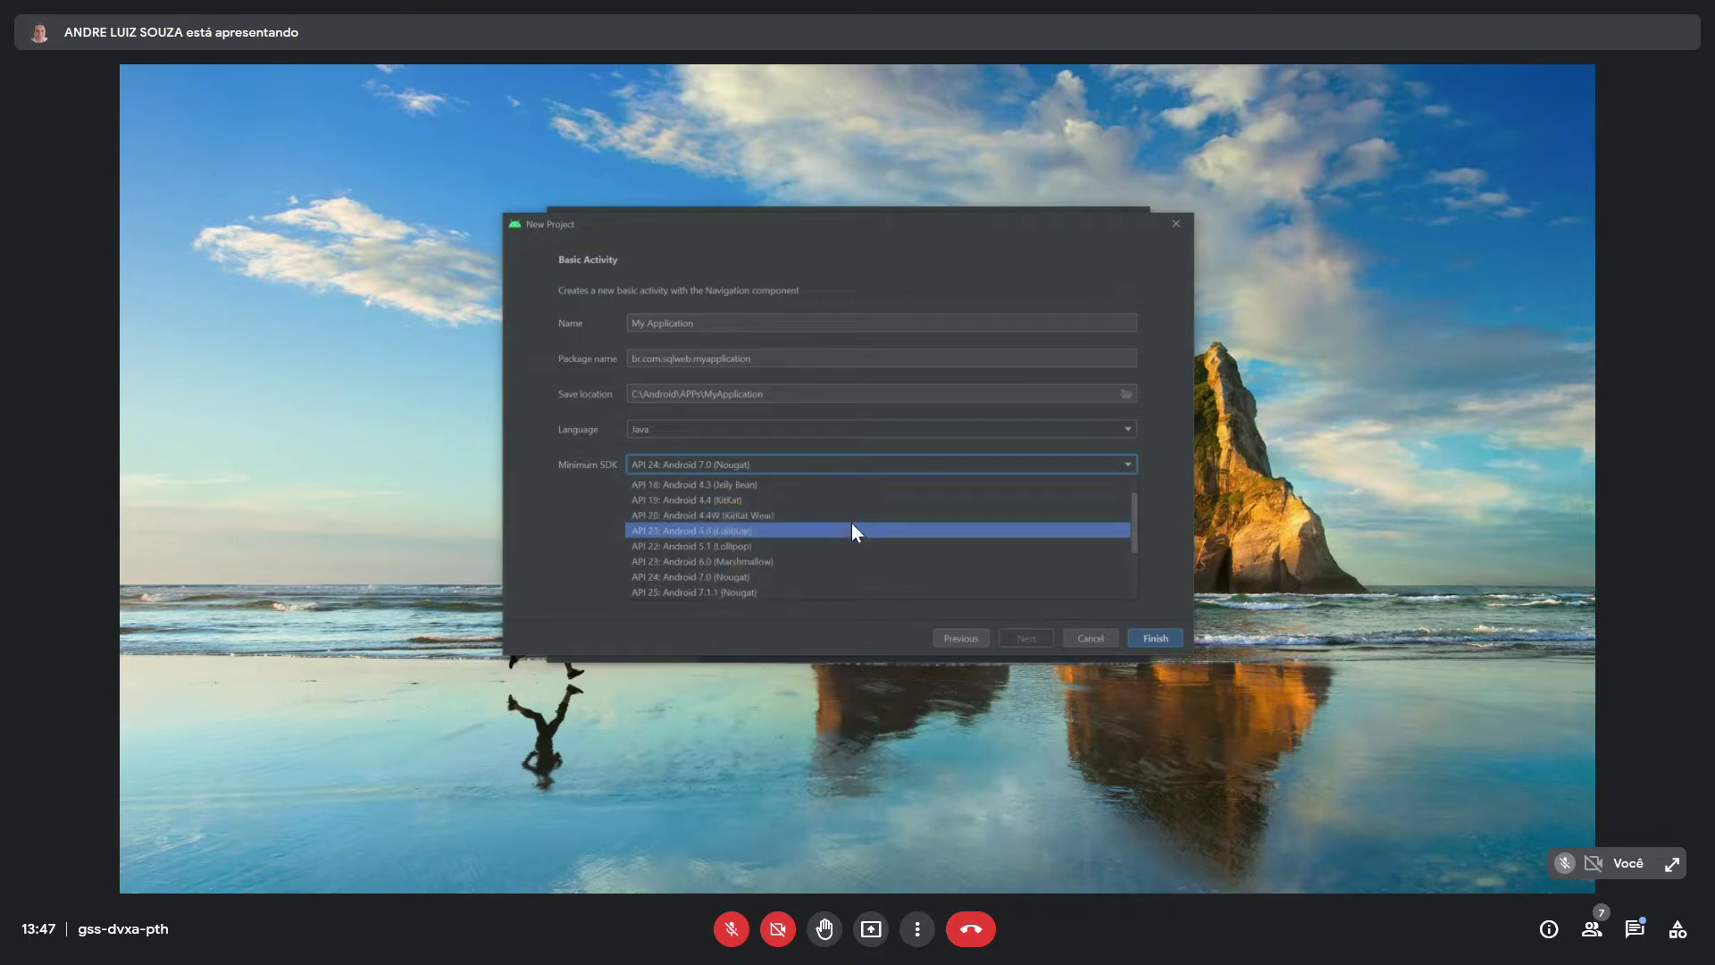
scroll(850, 522, up, 1)
click(705, 485)
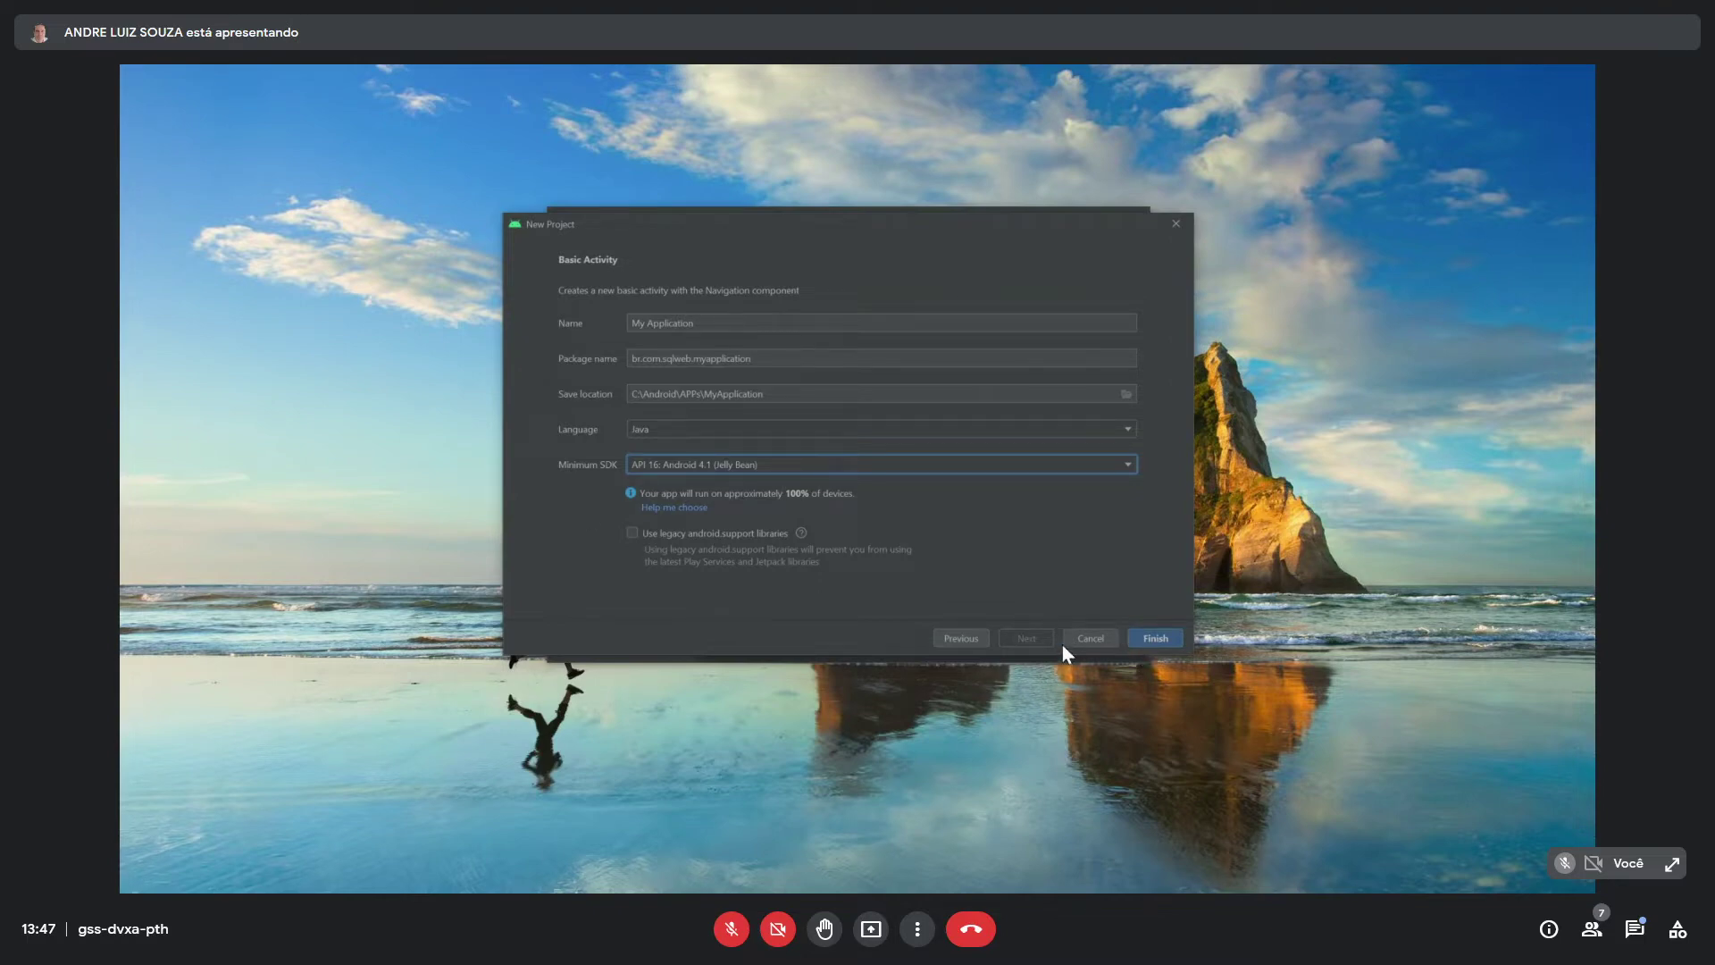
- Change the project's minimum SDK to API 26: Android 8.0 (Oreo)
mouse_move(840, 234)
mouse_down()
mouse_move(838, 273)
mouse_move(876, 248)
mouse_move(859, 200)
mouse_move(859, 229)
mouse_up()
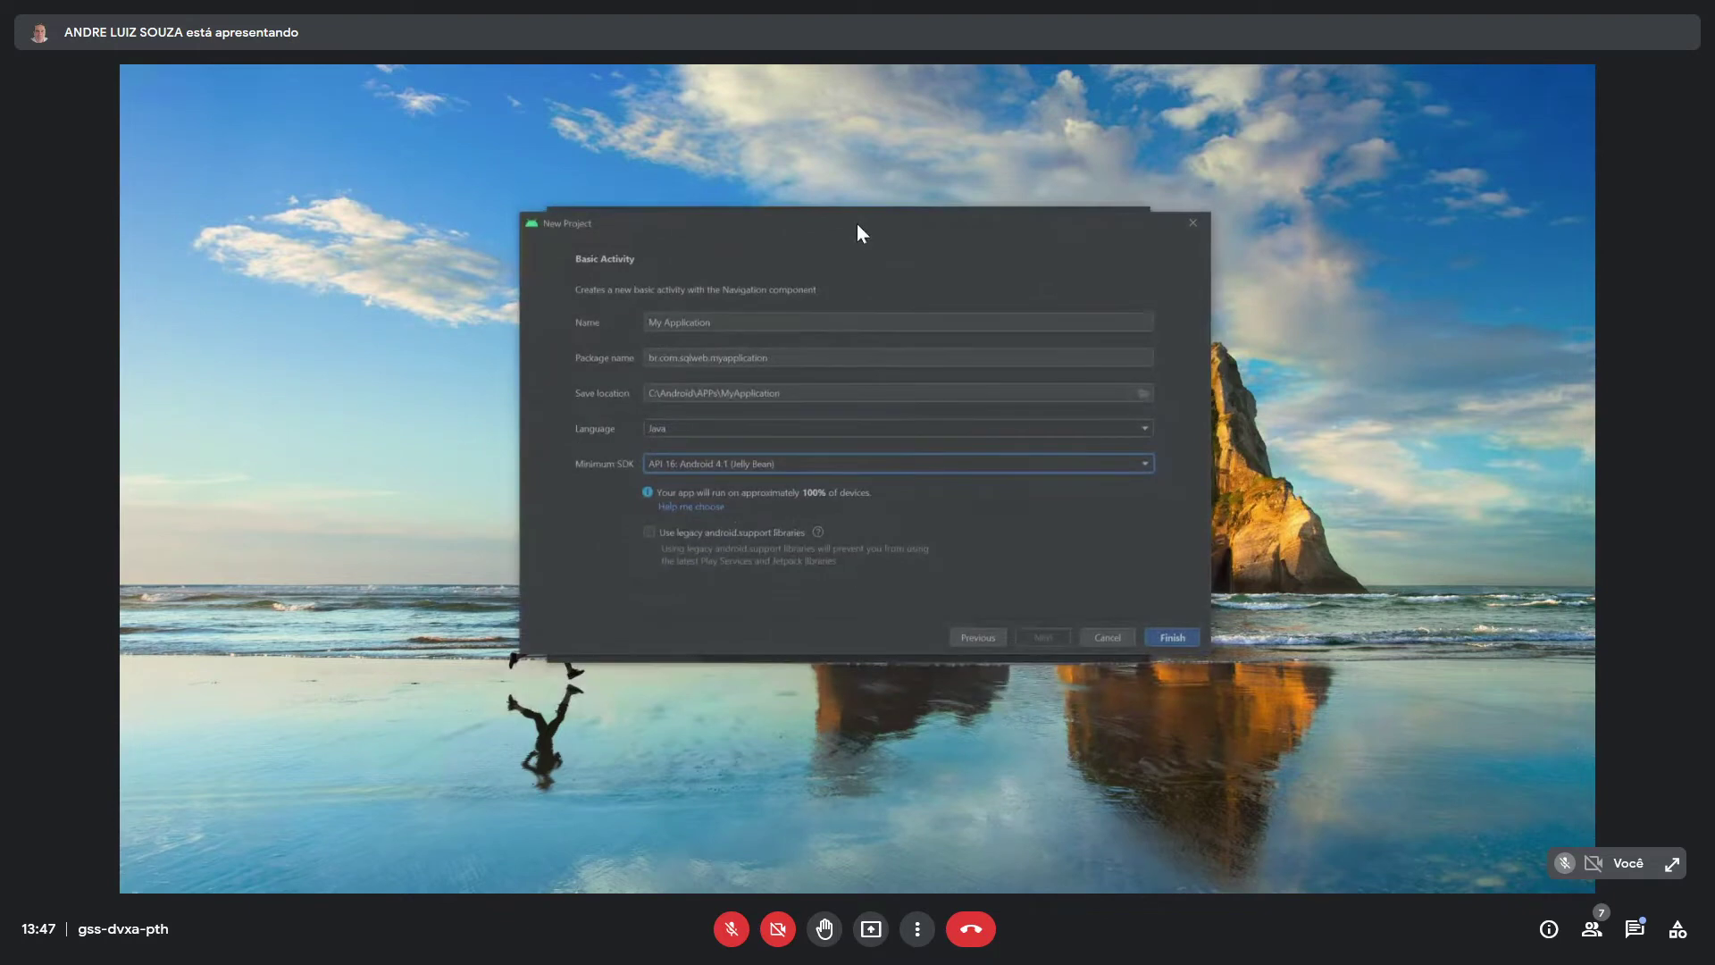
click(791, 465)
scroll(796, 485, down, 3)
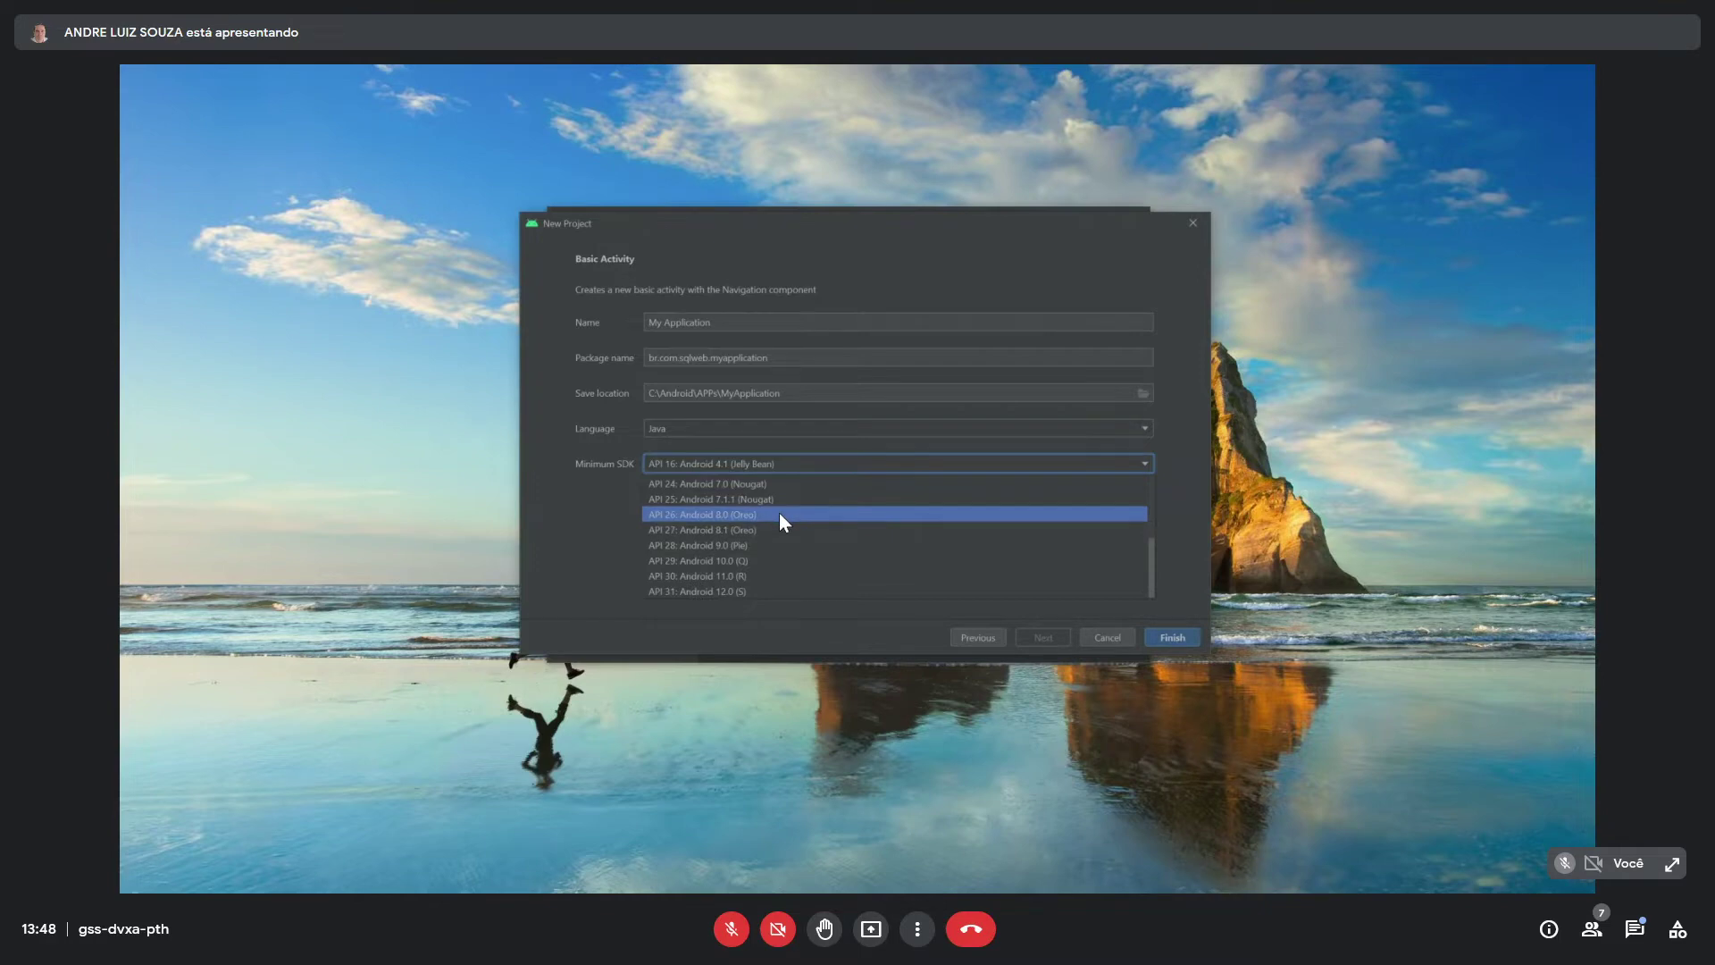
click(779, 514)
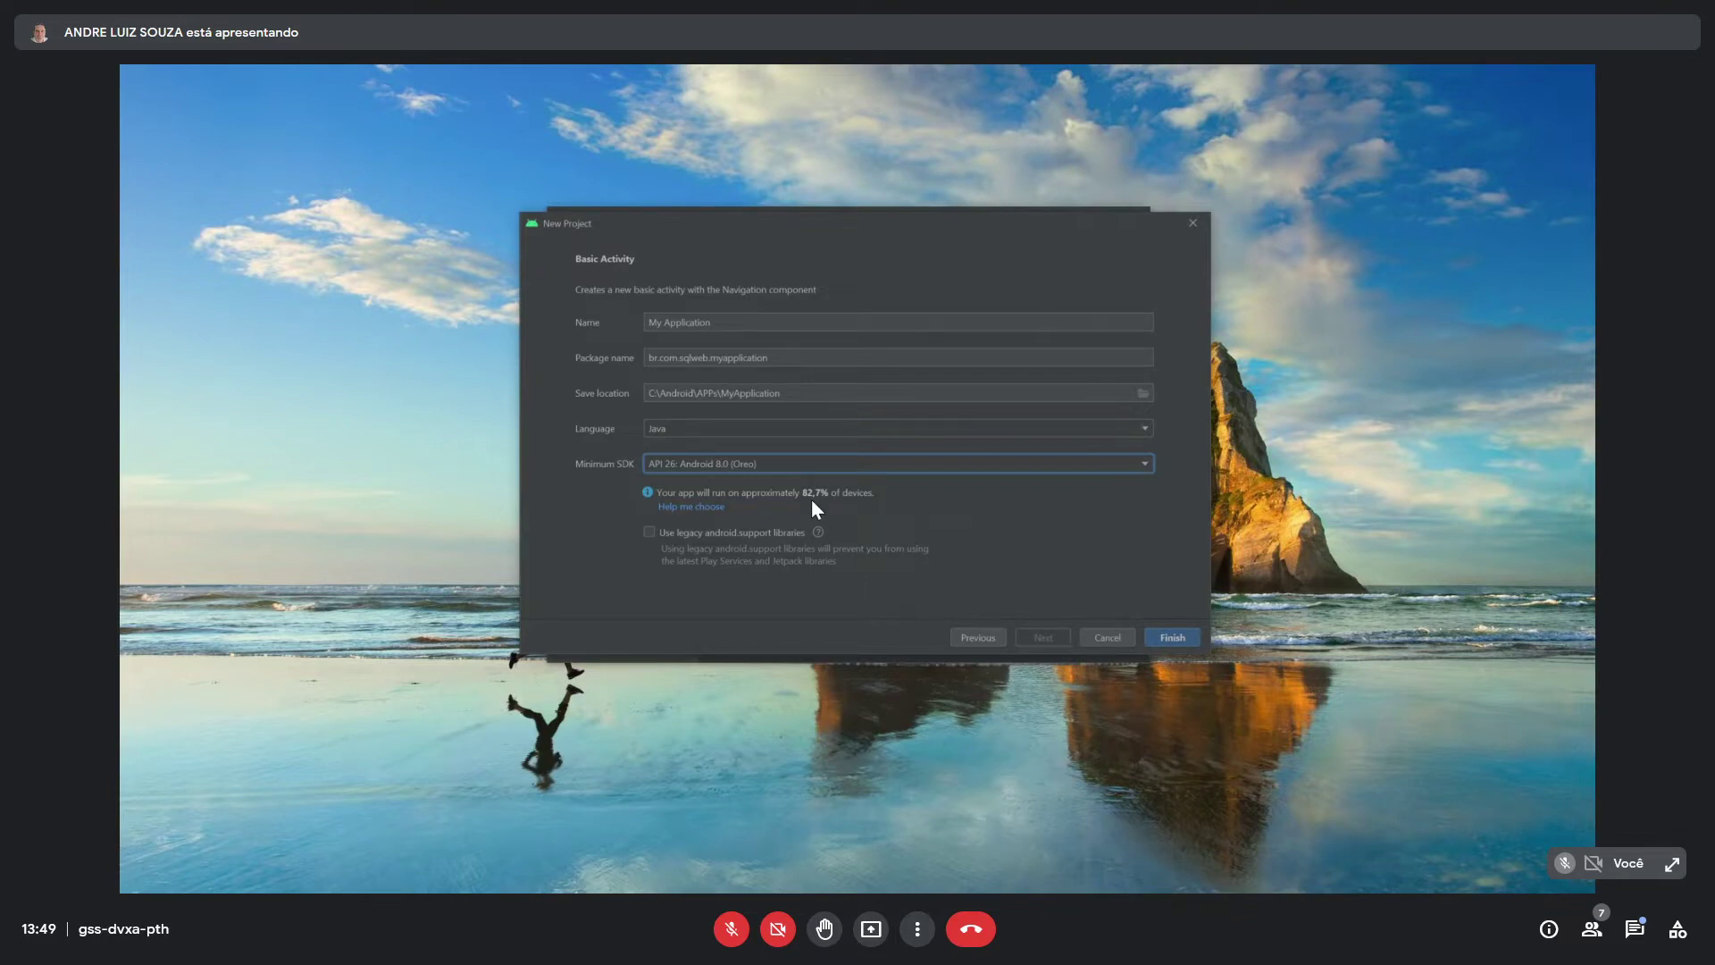
- Set the project's minimum SDK back to API 16: Android 4.1 (Jelly Bean)
click(786, 466)
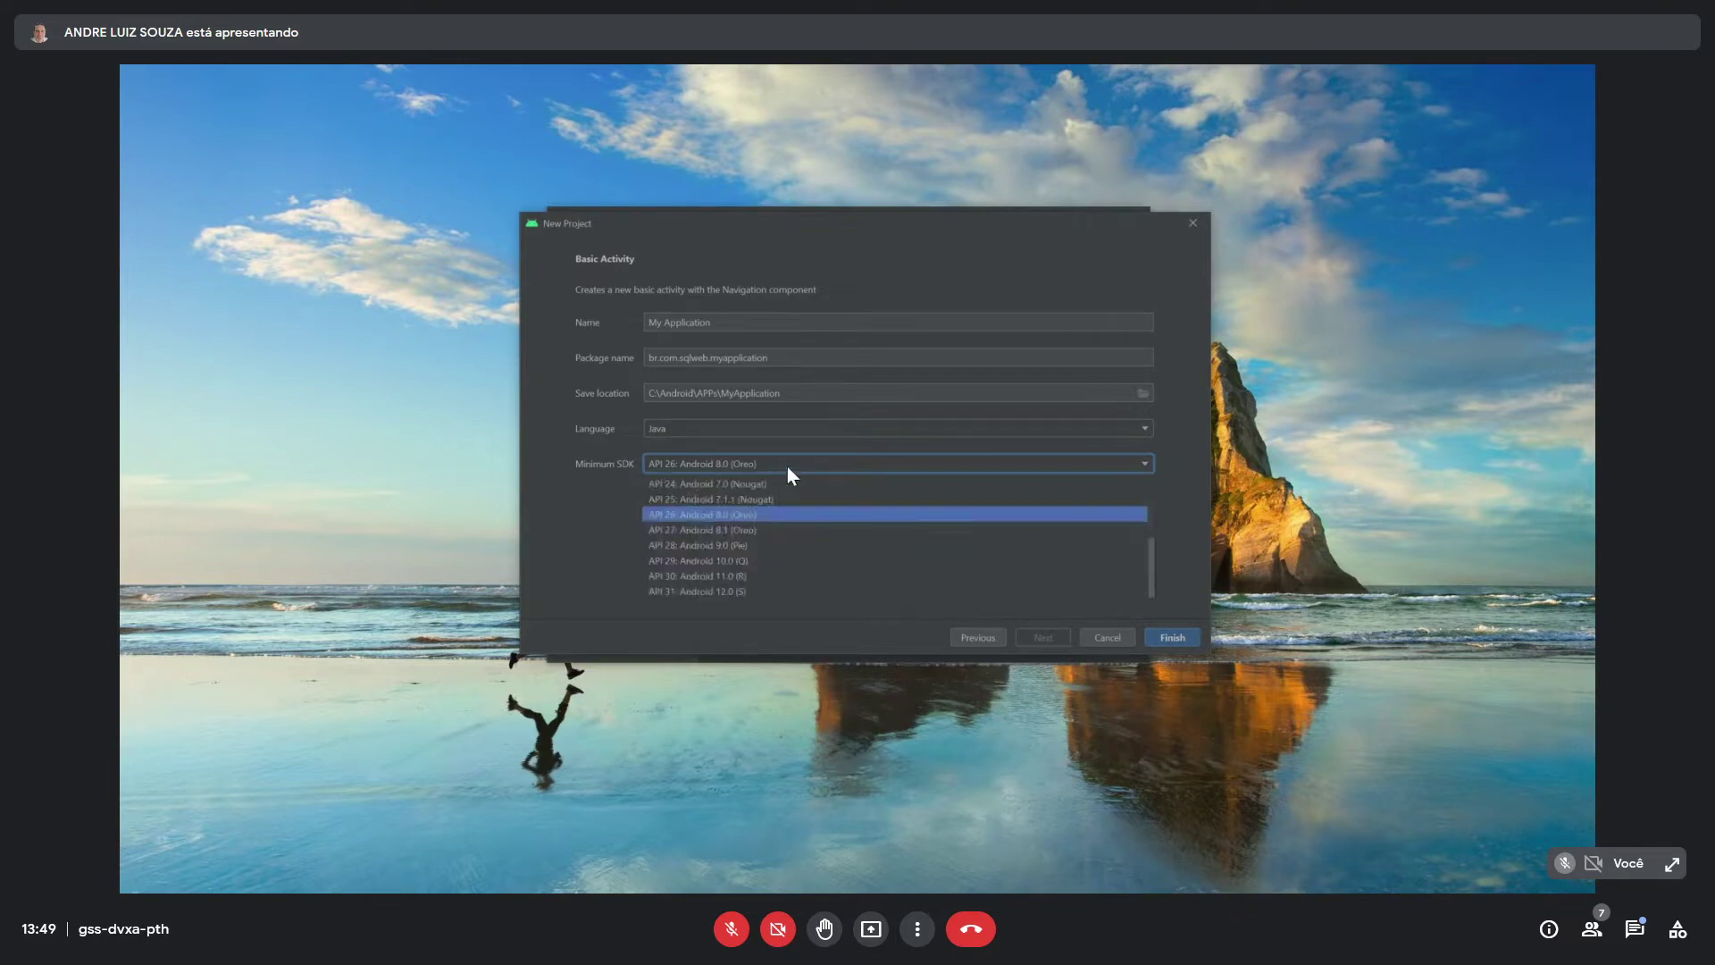
click(774, 488)
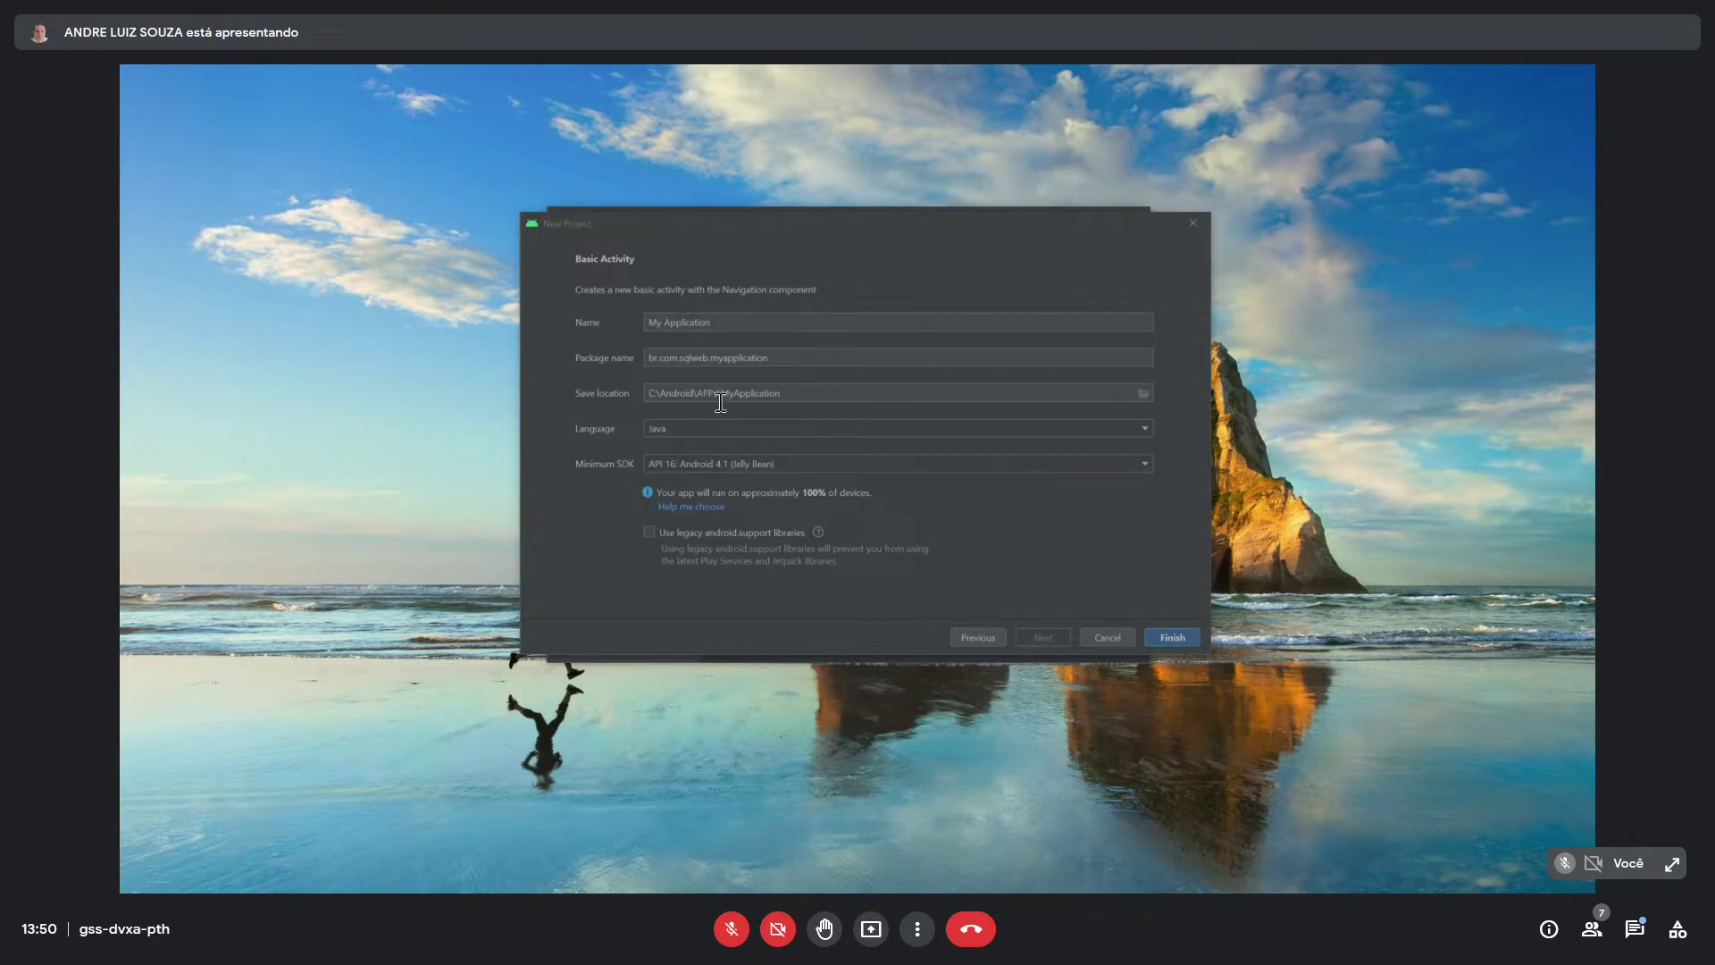
click(769, 459)
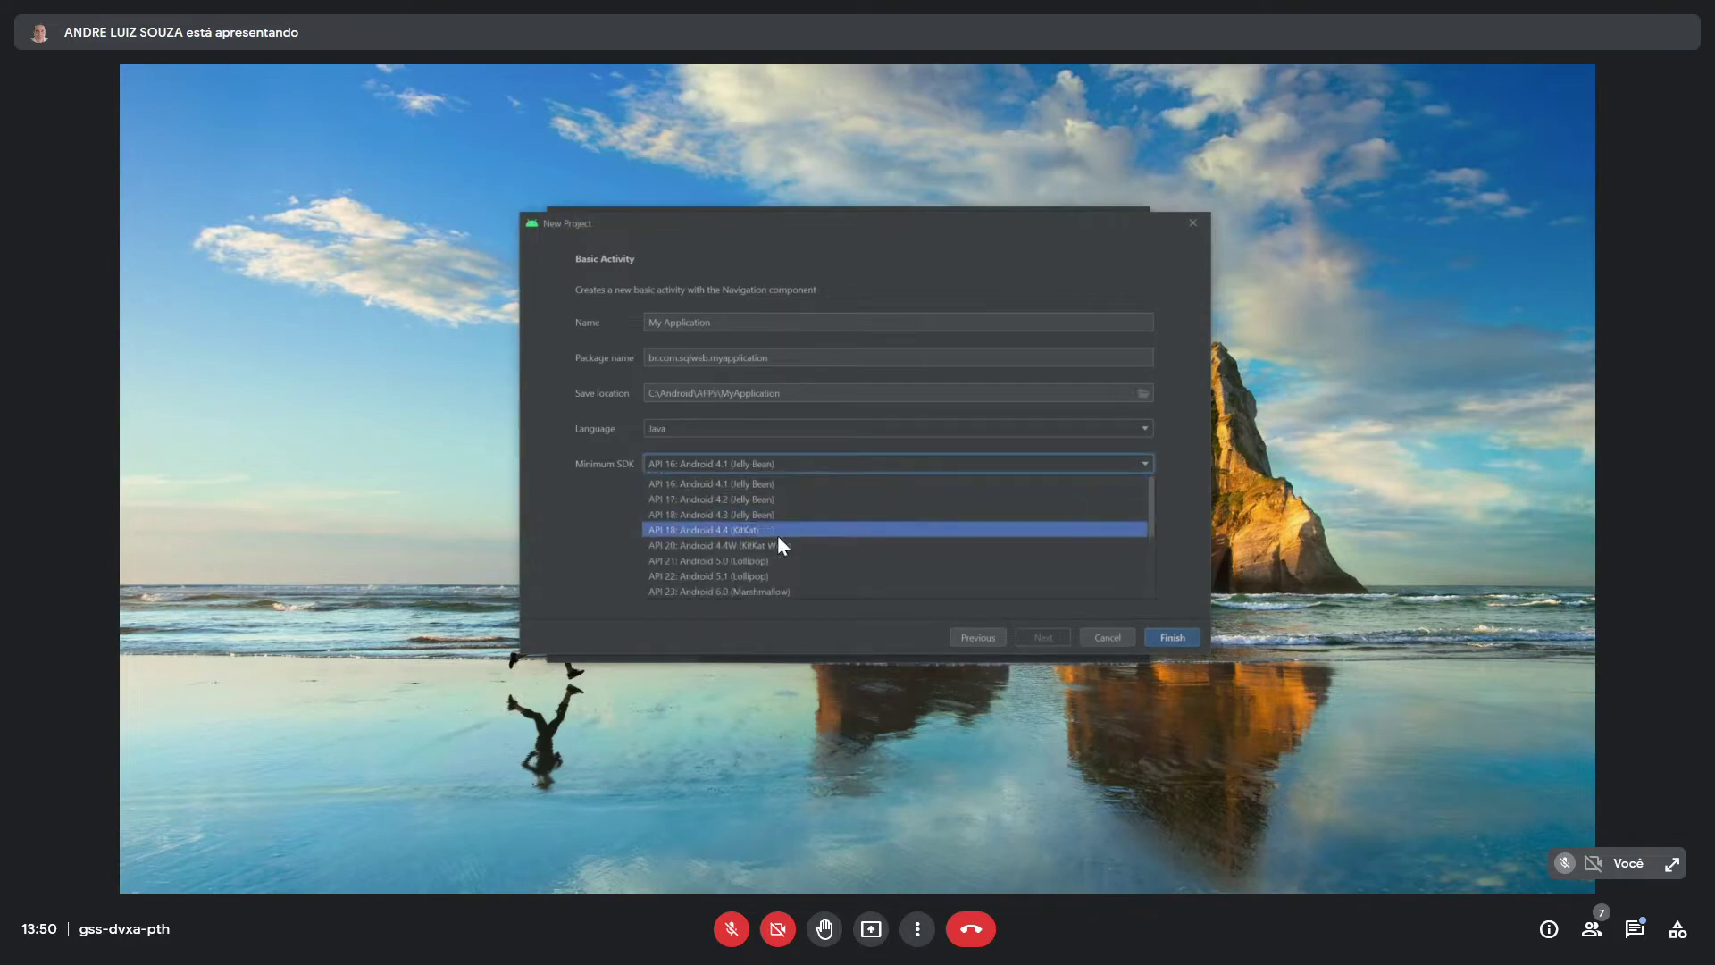
click(801, 487)
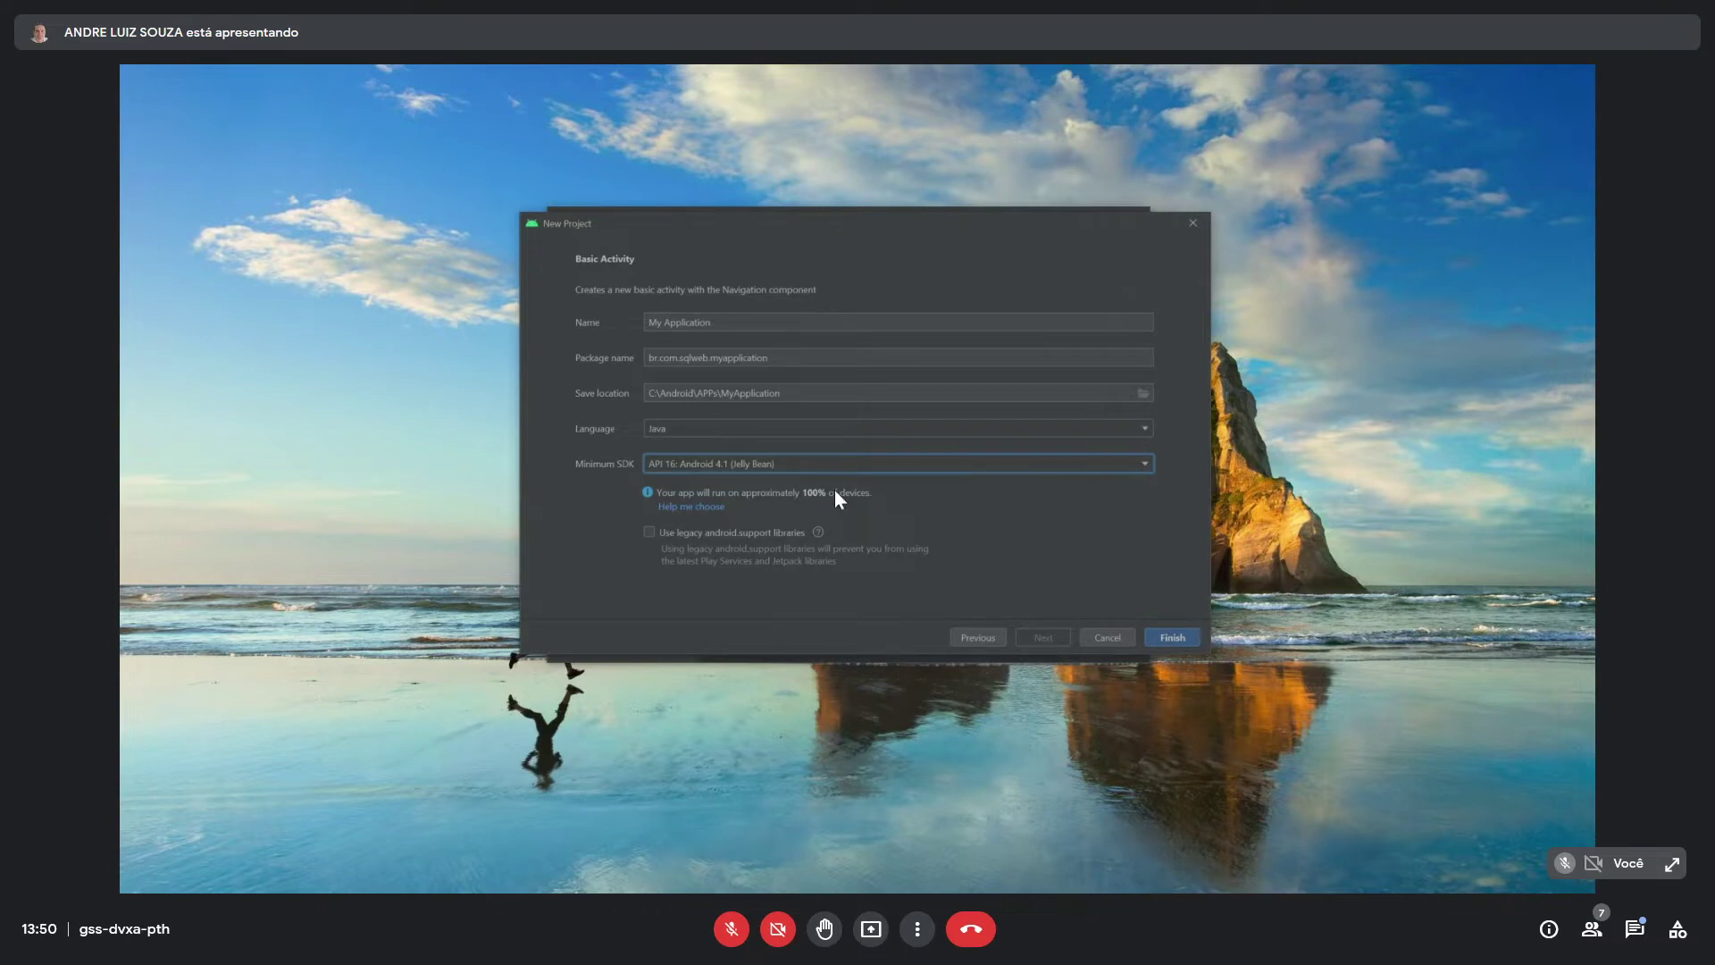
- Set the project's minimum SDK to API 26: Android 8.0 (Oreo)
click(760, 469)
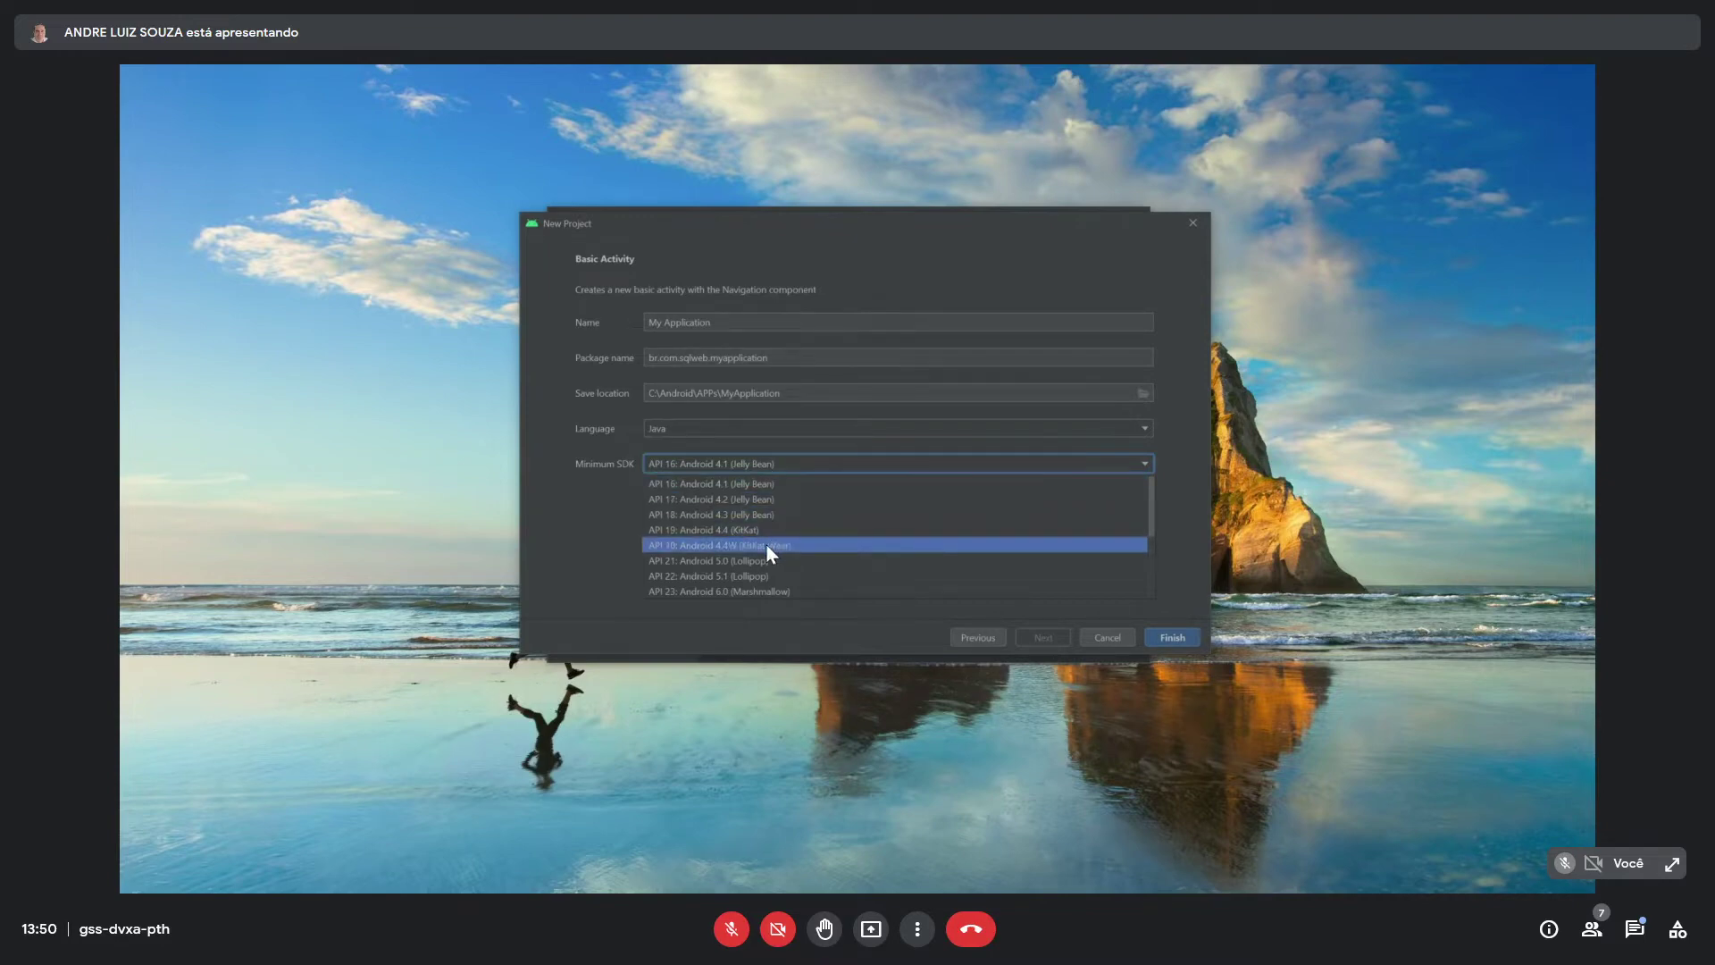
scroll(767, 547, down, 1)
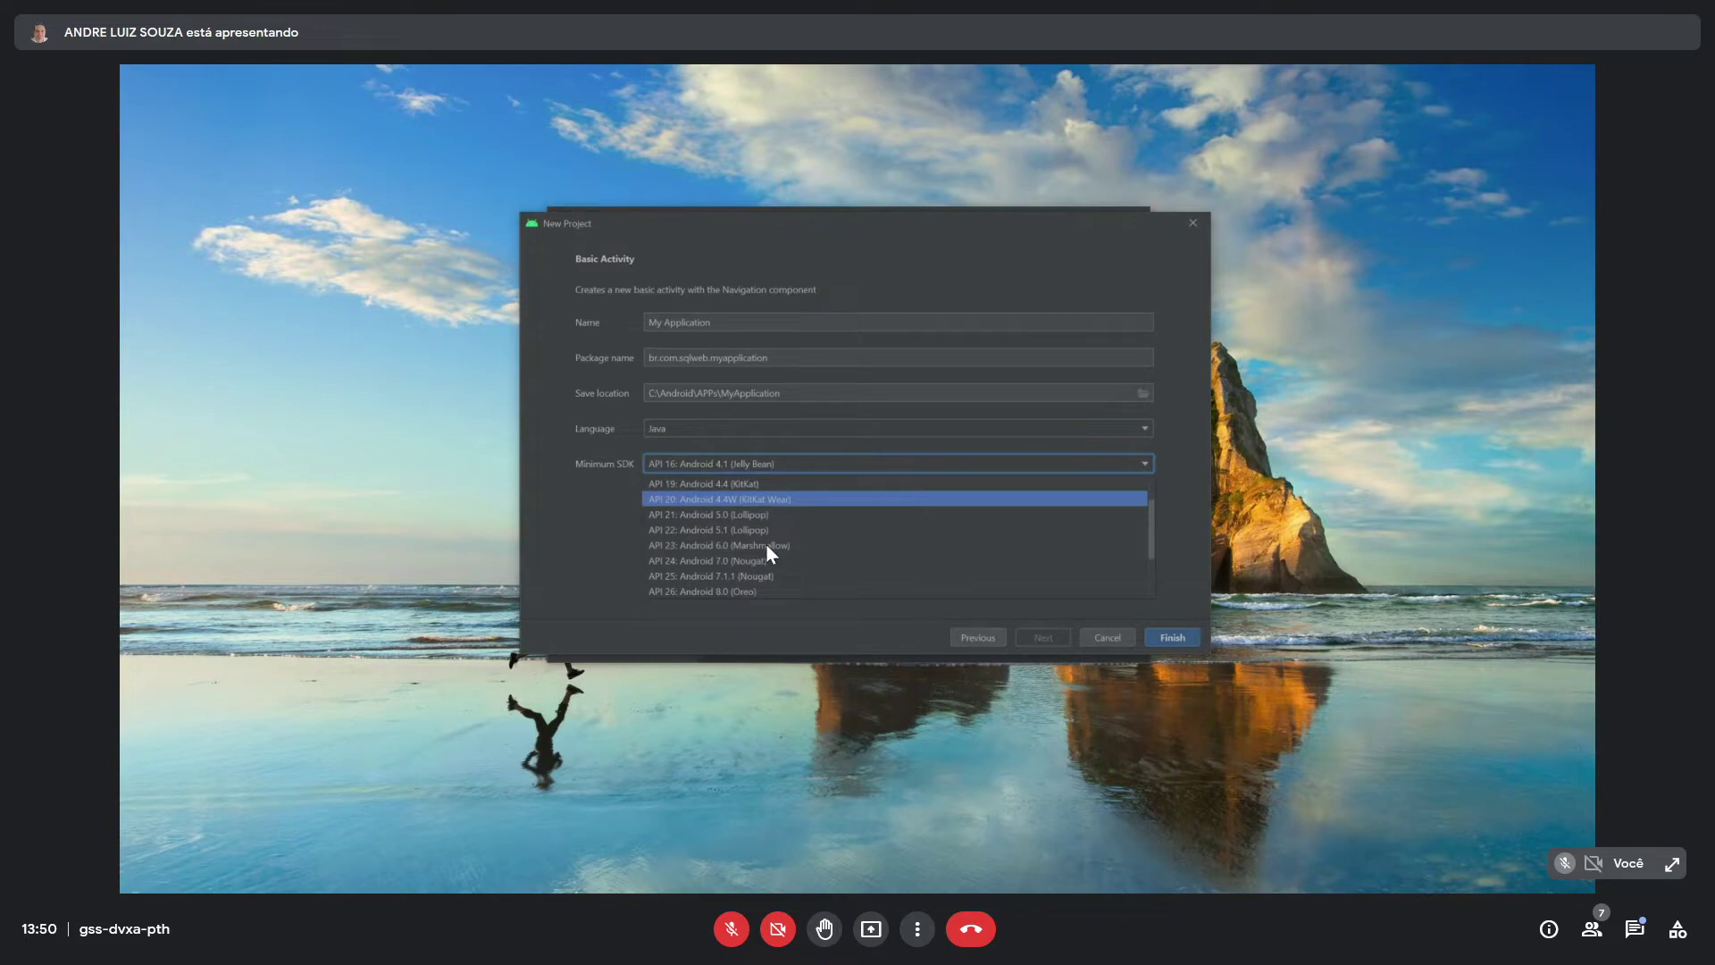
scroll(766, 547, down, 1)
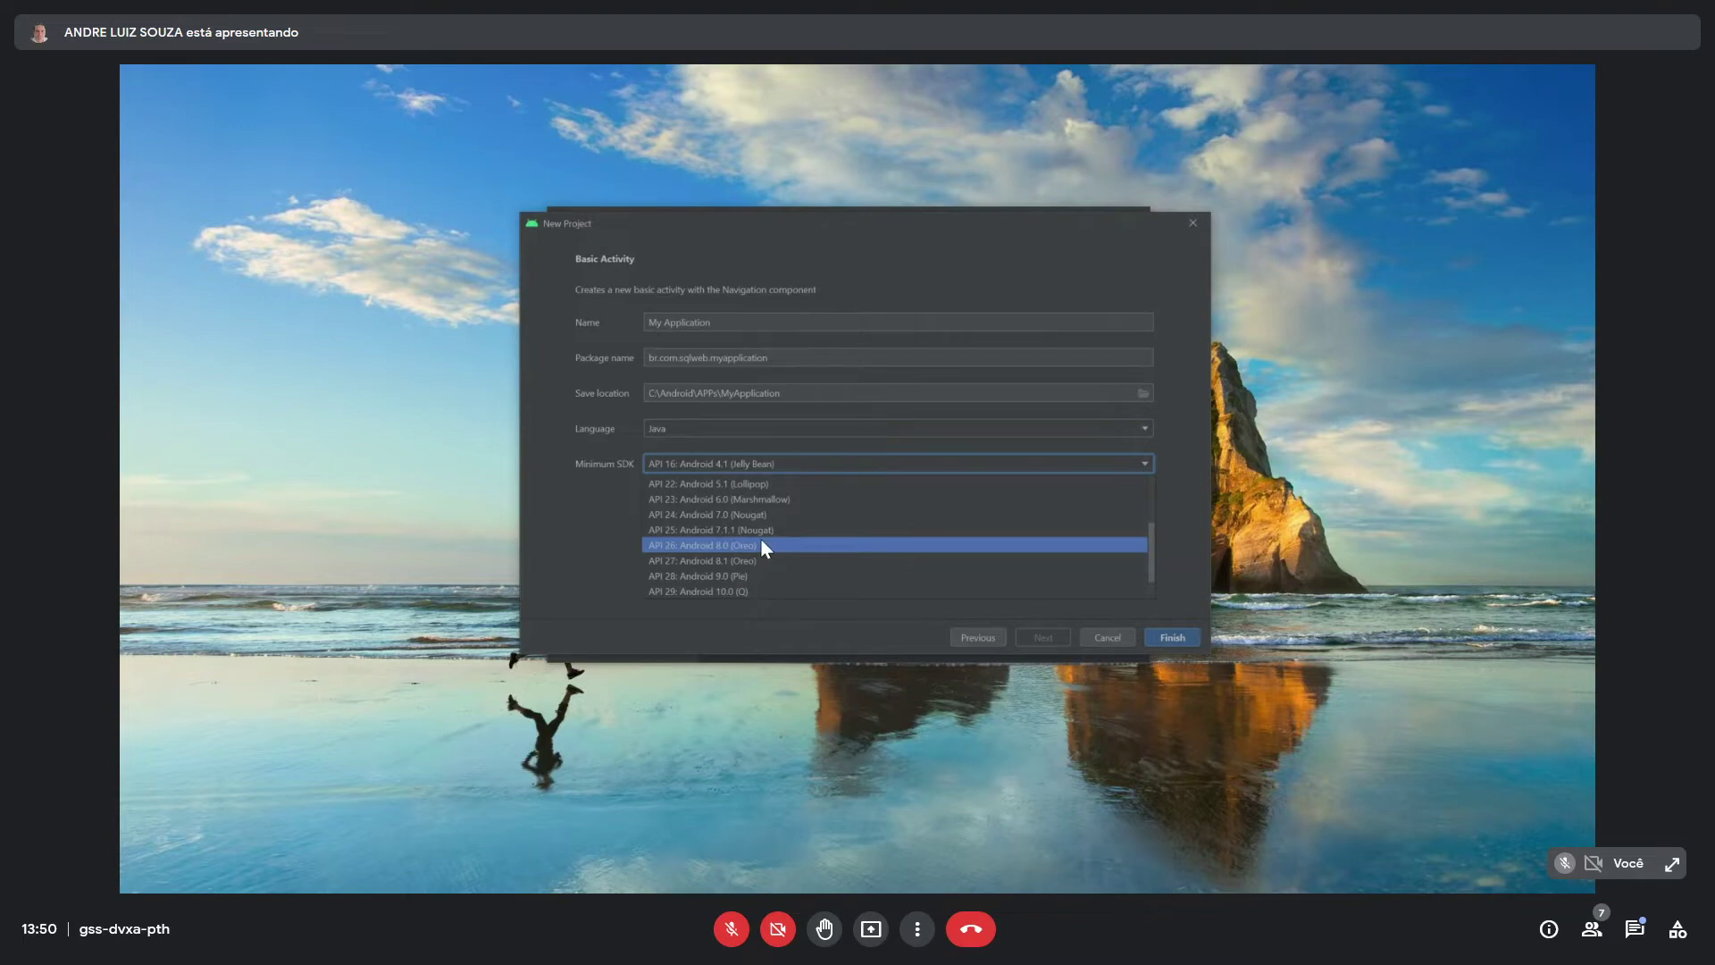
click(760, 545)
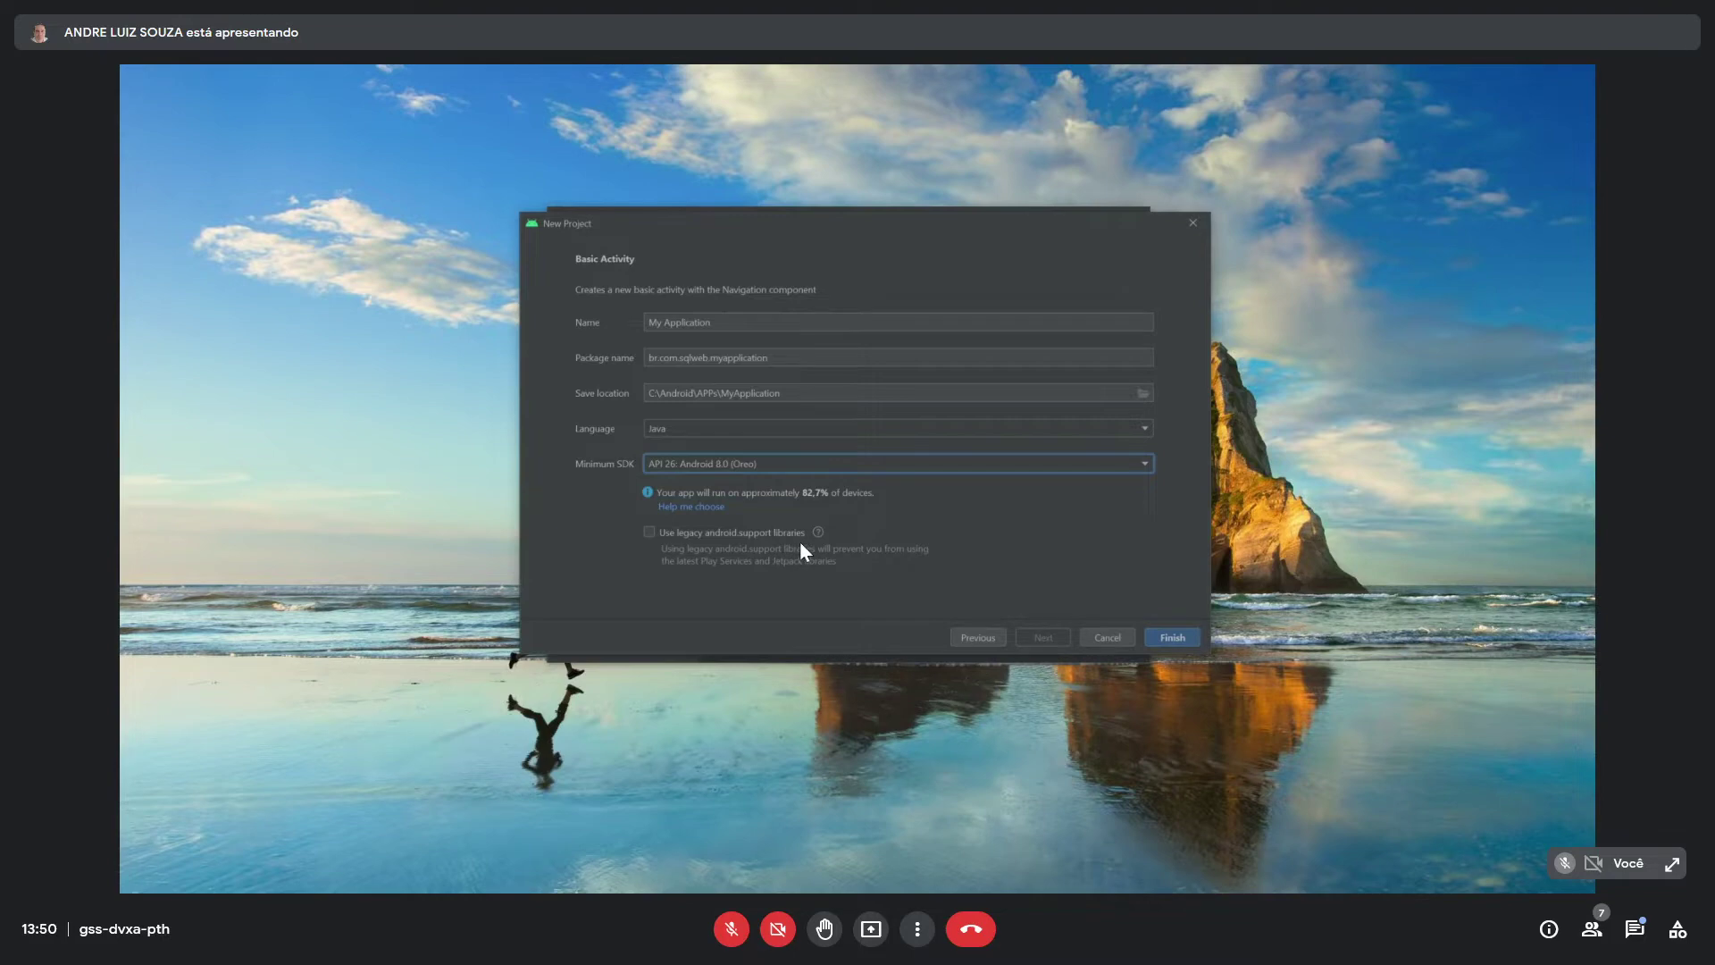
- Select Java as the project's language and name the project AppExemplo1
click(849, 427)
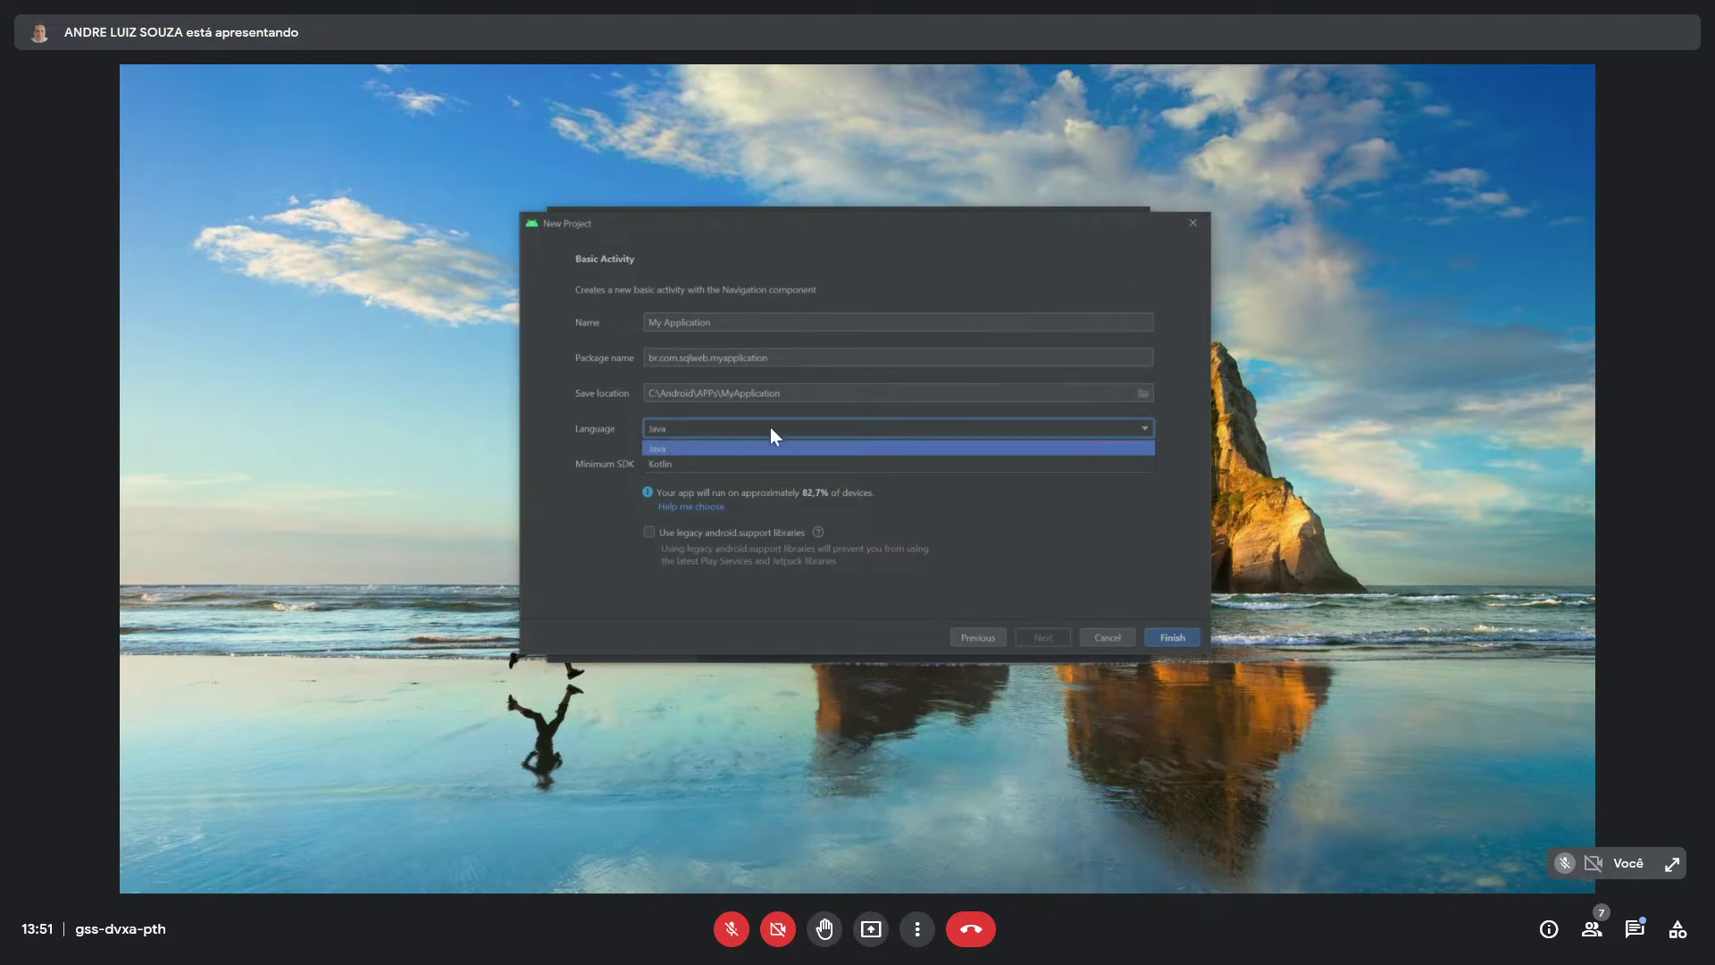
click(663, 448)
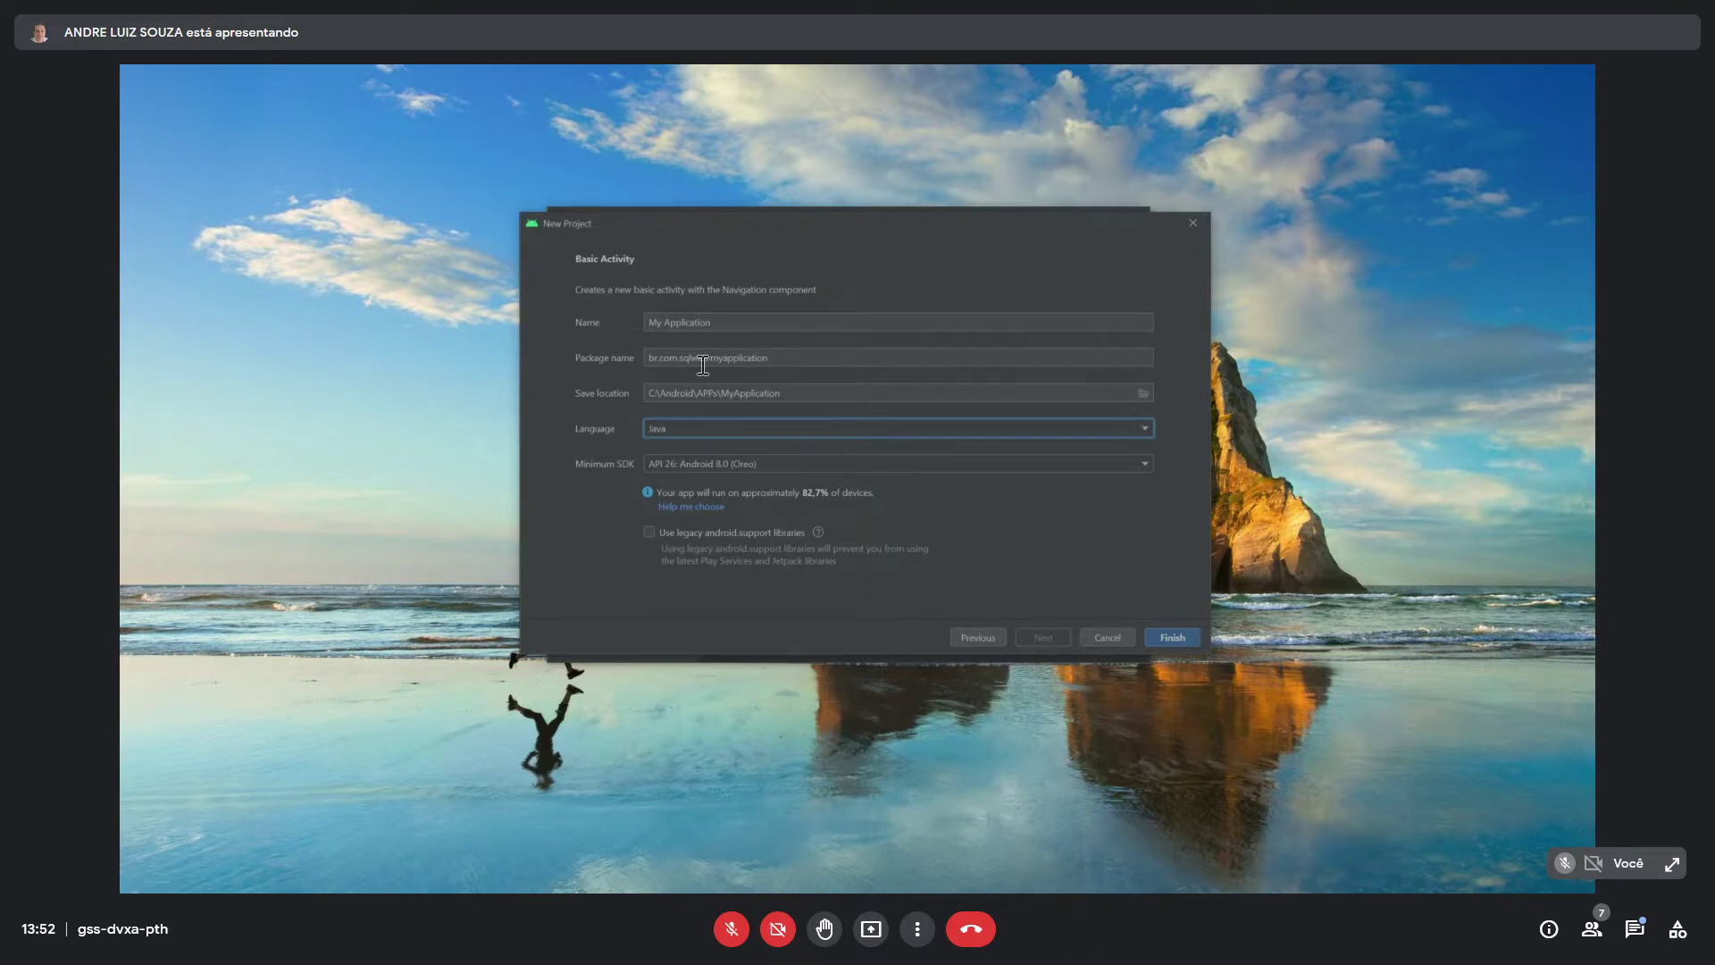
drag(711, 328, 617, 327)
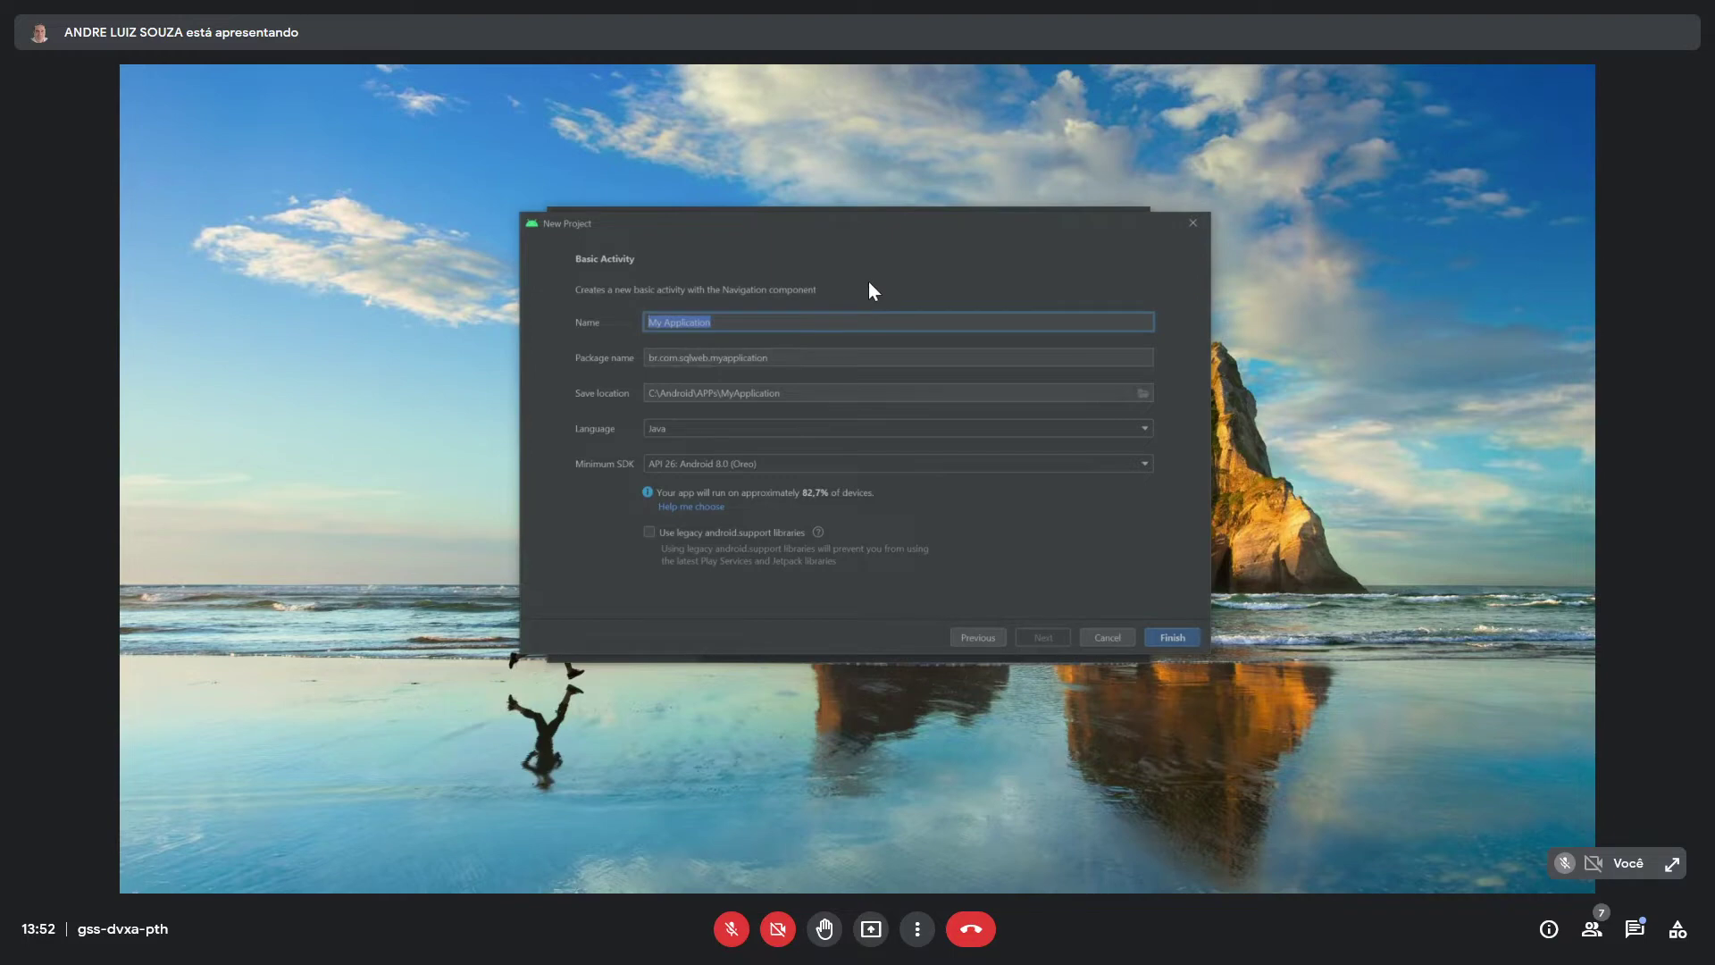
text(AppExemplo1)
- Review the new project's name and its package name without editing them
click(785, 356)
drag(790, 356, 618, 358)
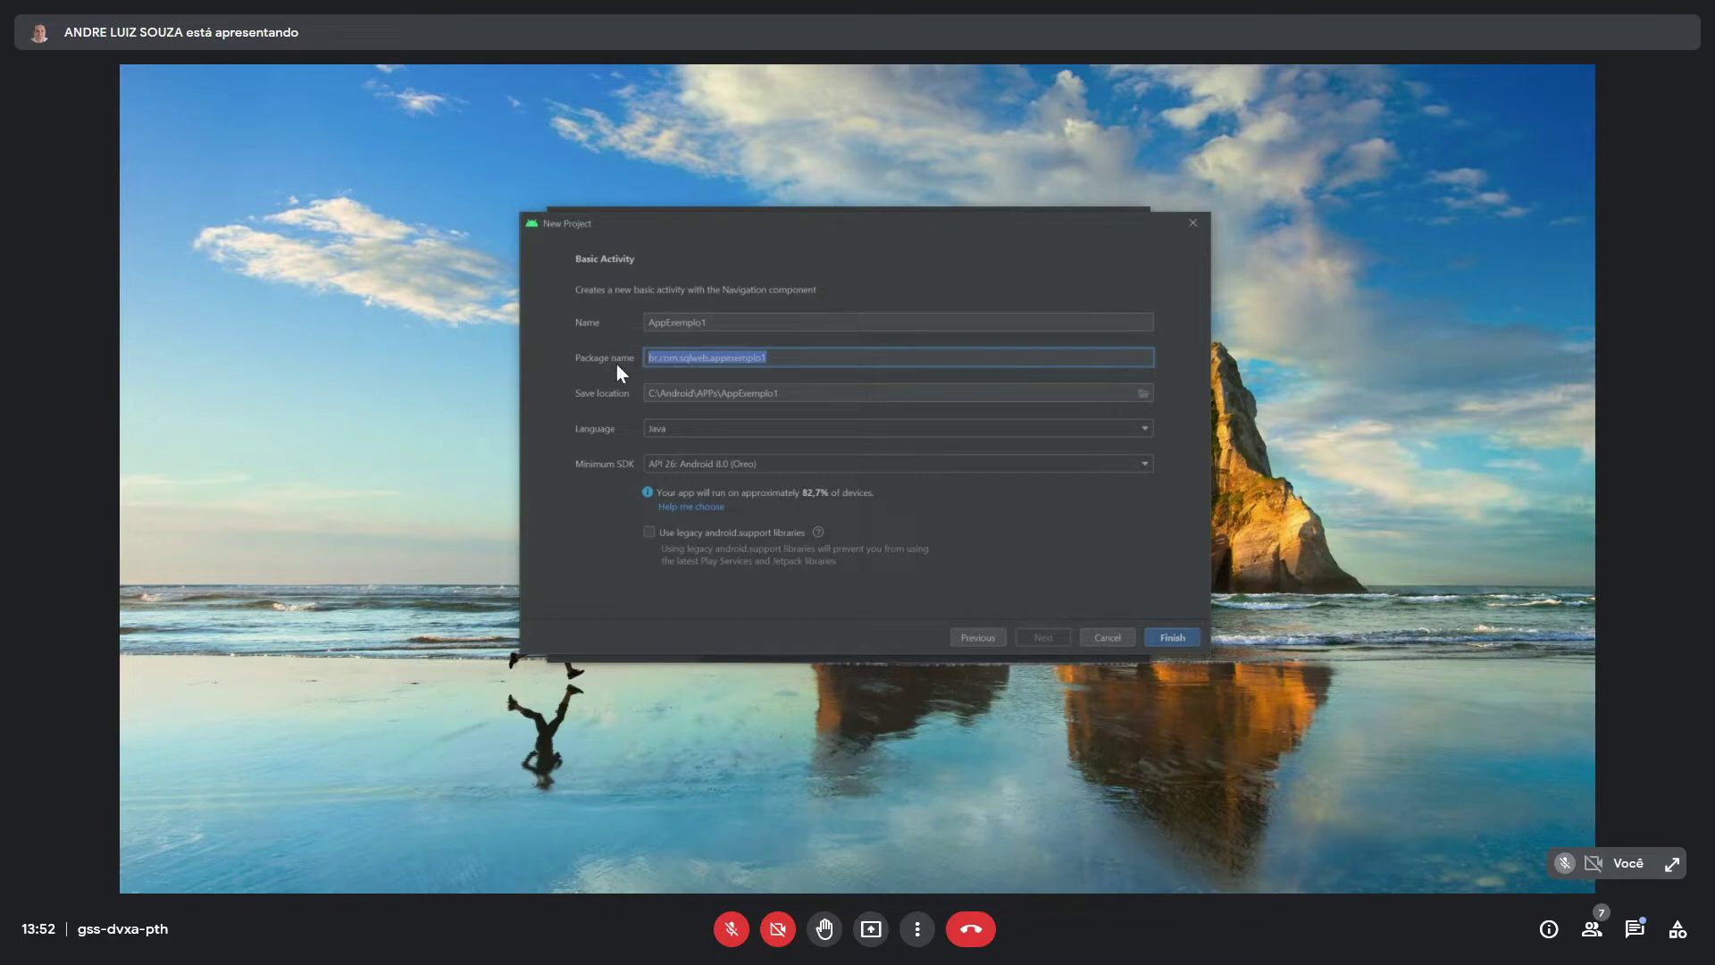
click(780, 357)
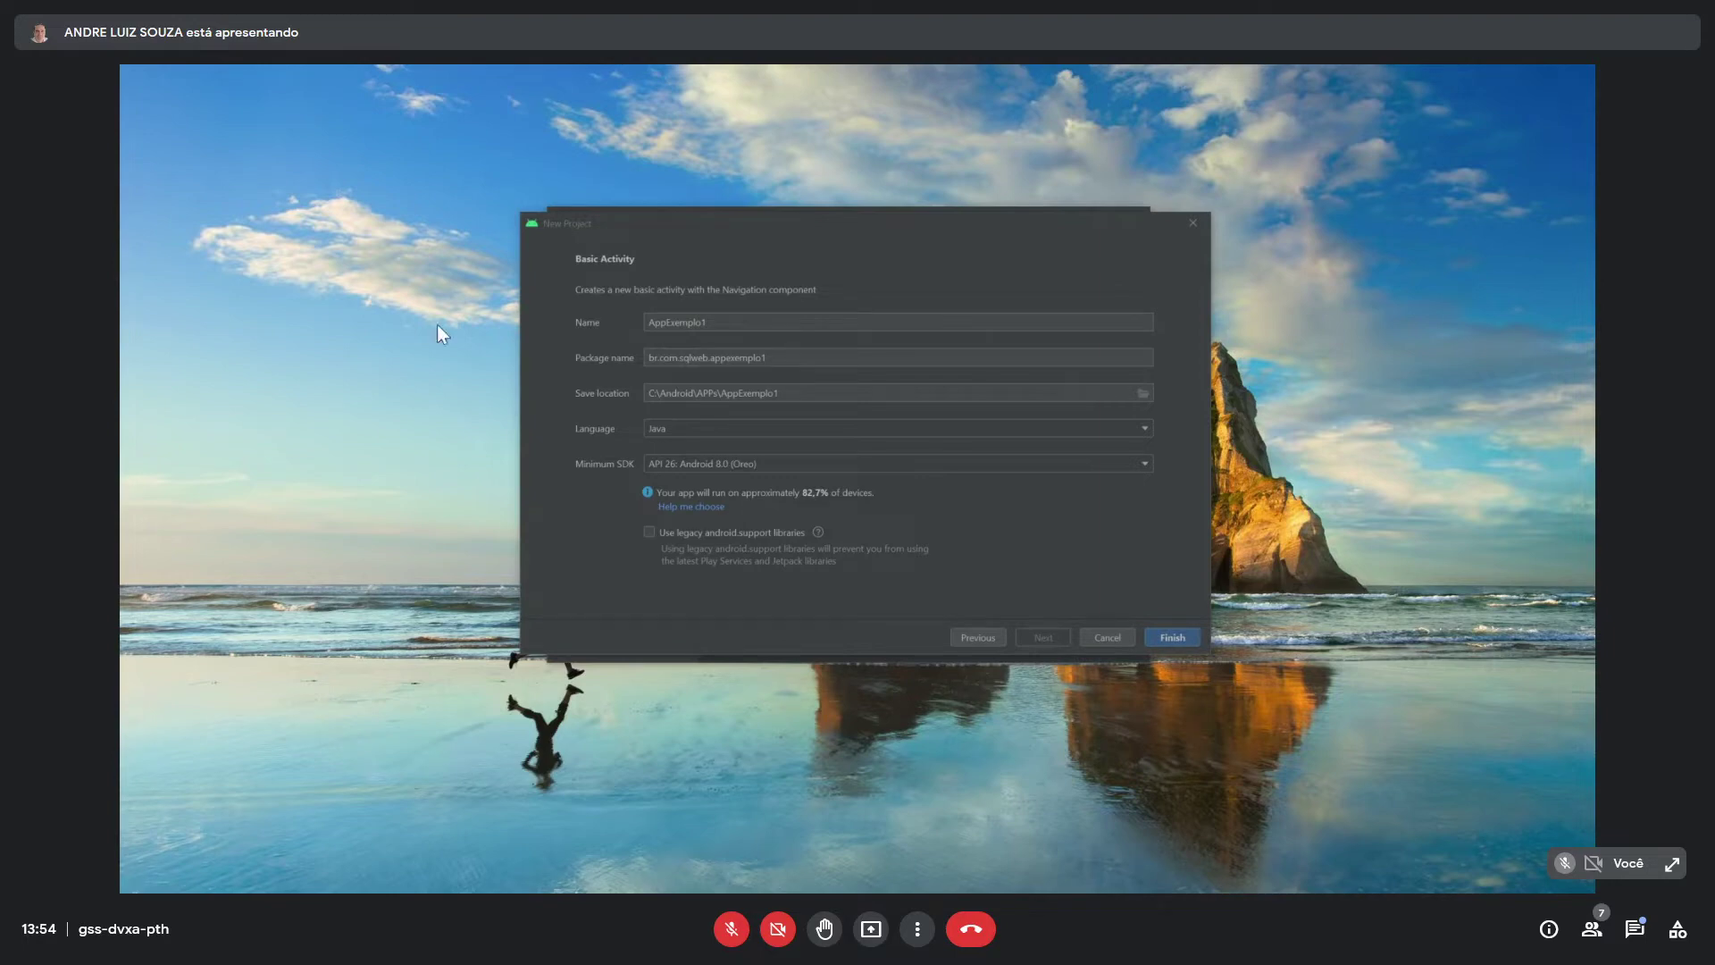
drag(728, 323, 603, 322)
click(718, 325)
drag(739, 321, 579, 325)
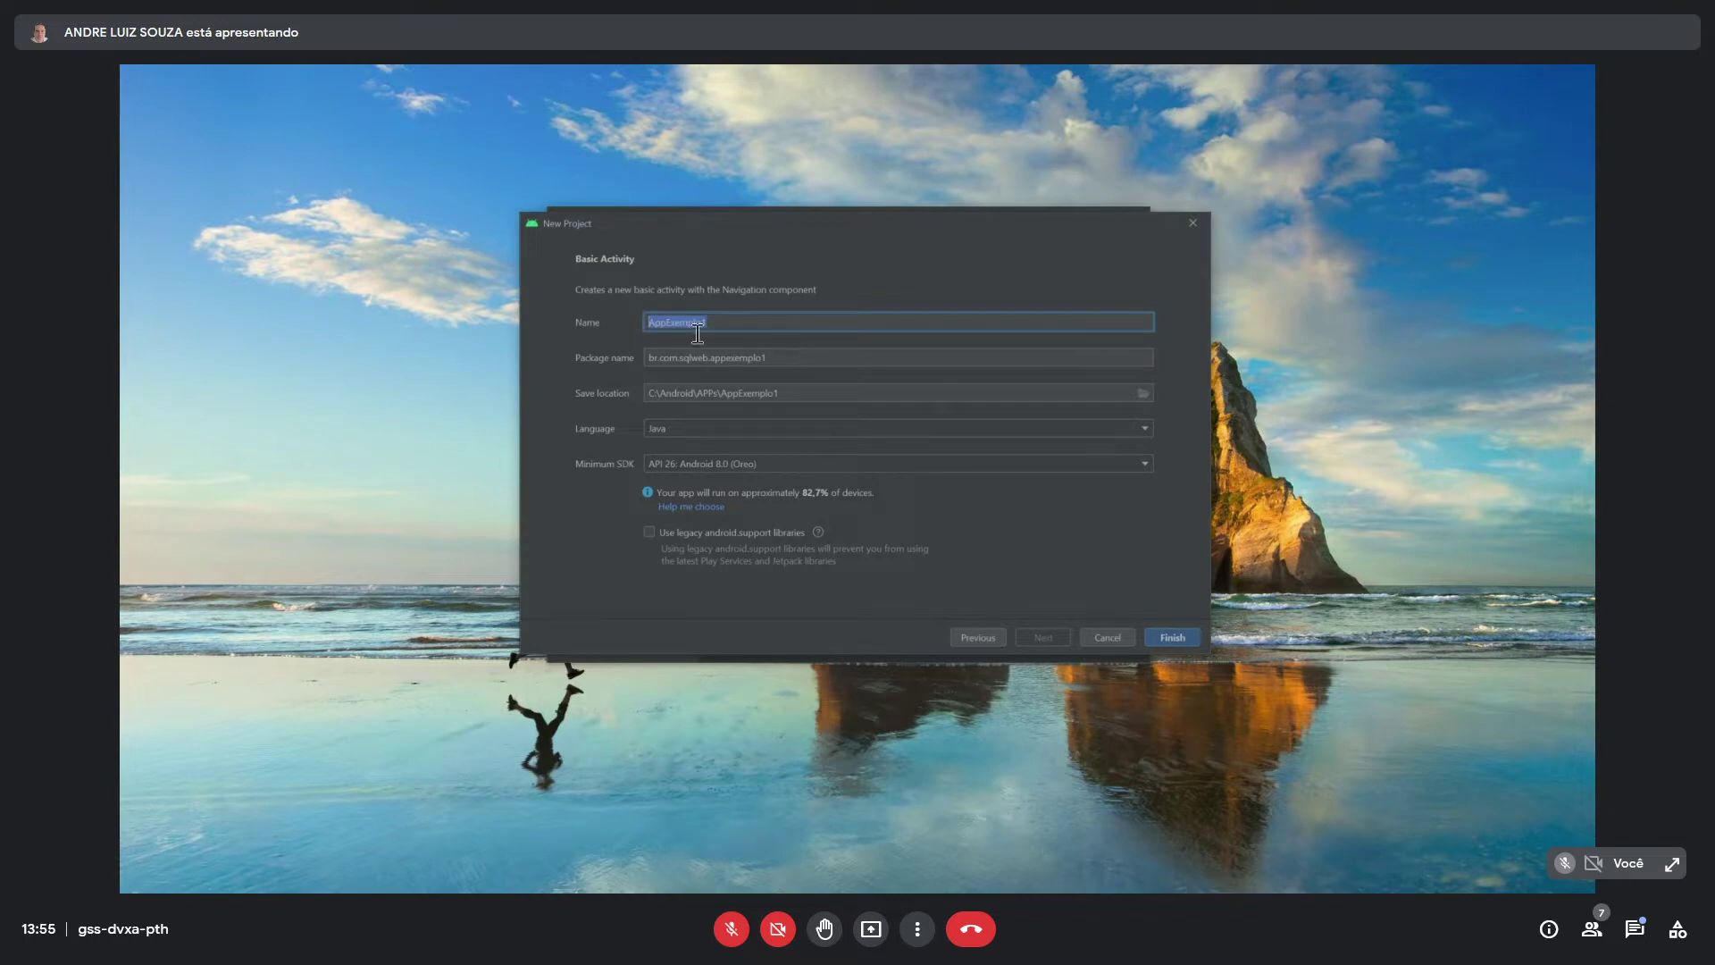
click(727, 327)
drag(786, 359, 631, 355)
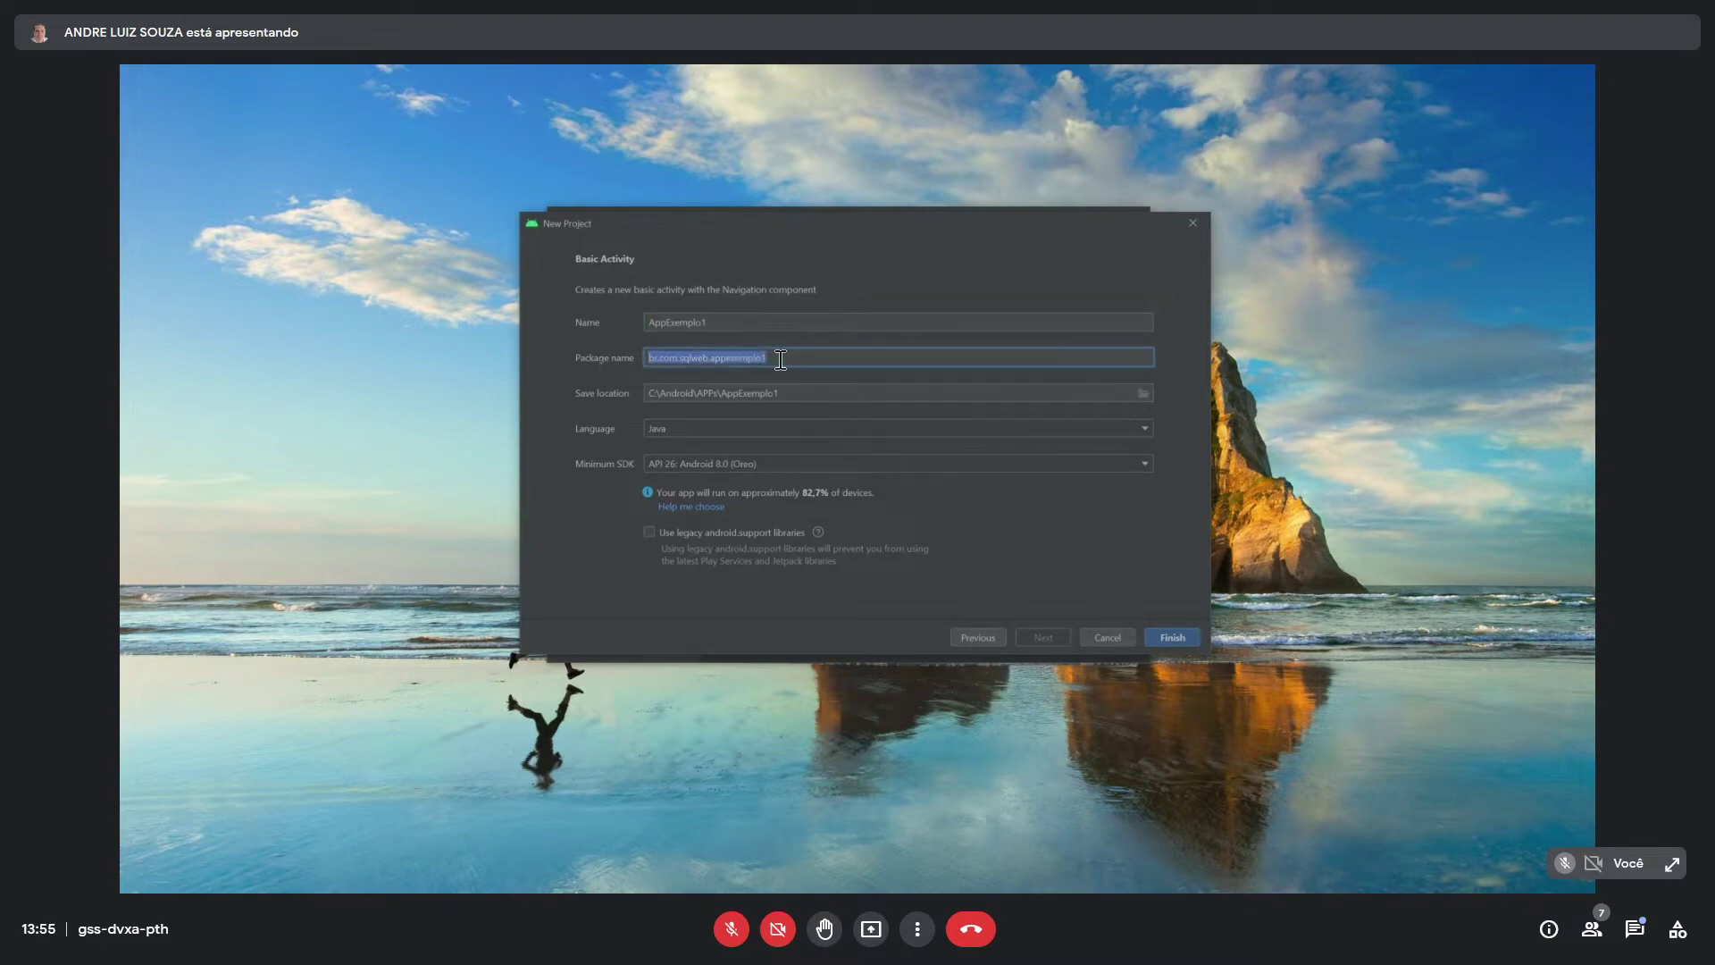
click(782, 357)
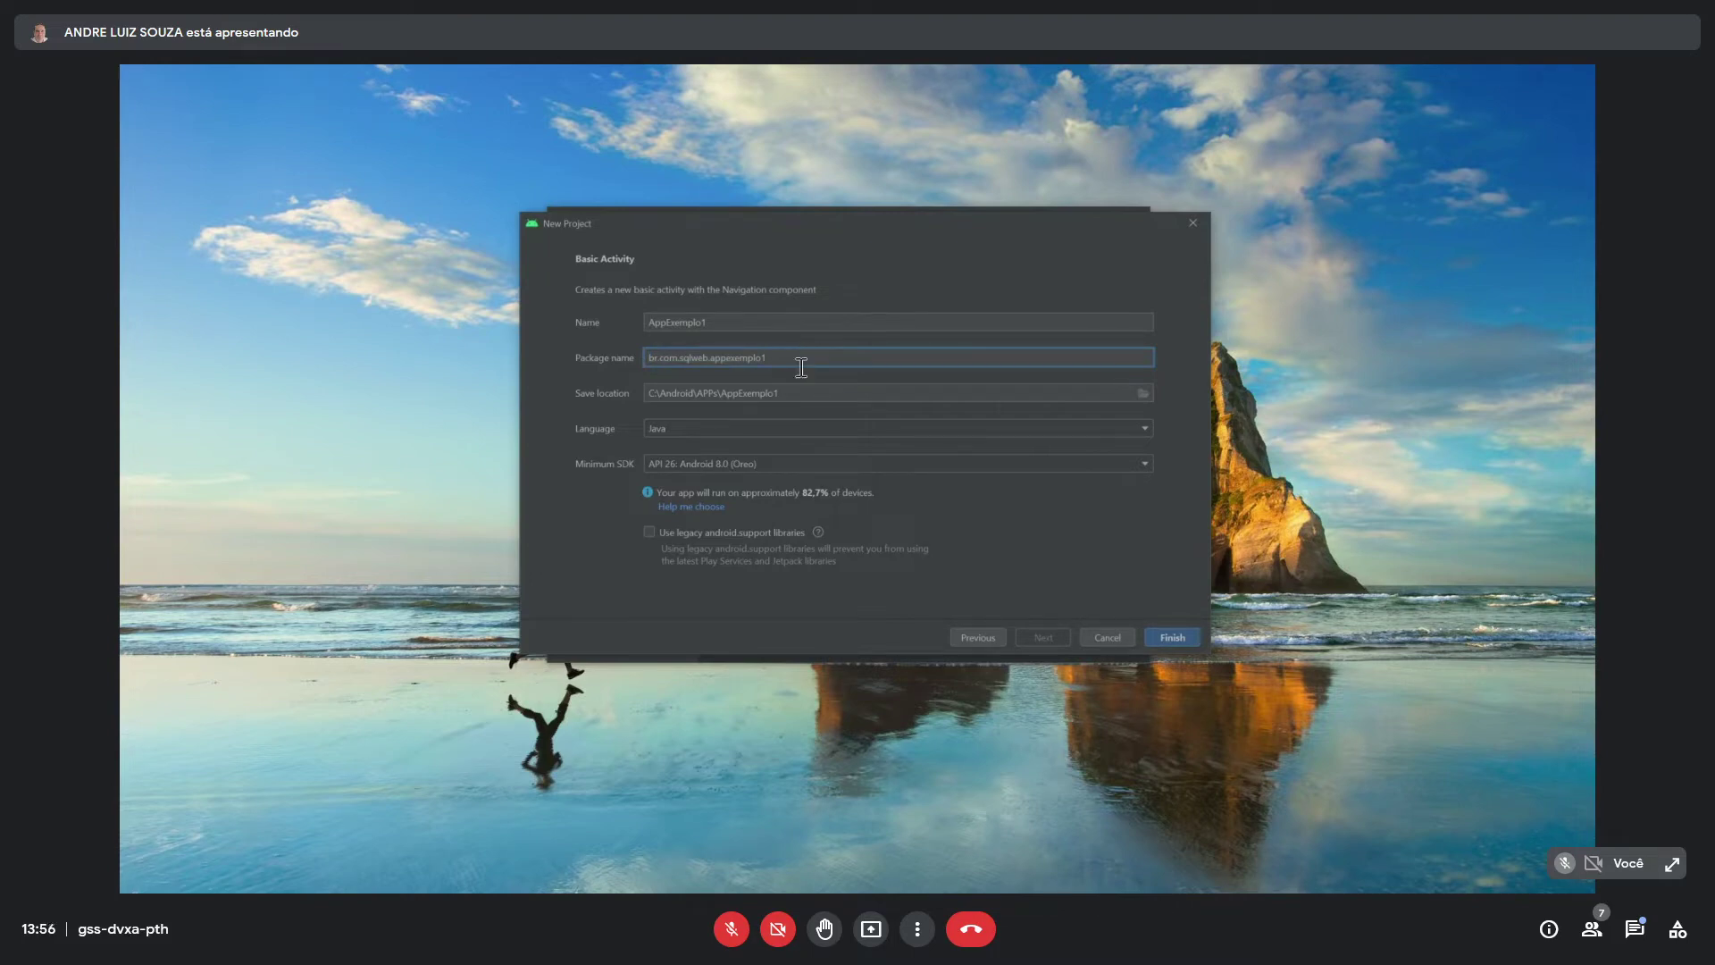
- Check the project's save location, including its parent folder, and create the project
drag(796, 399, 597, 396)
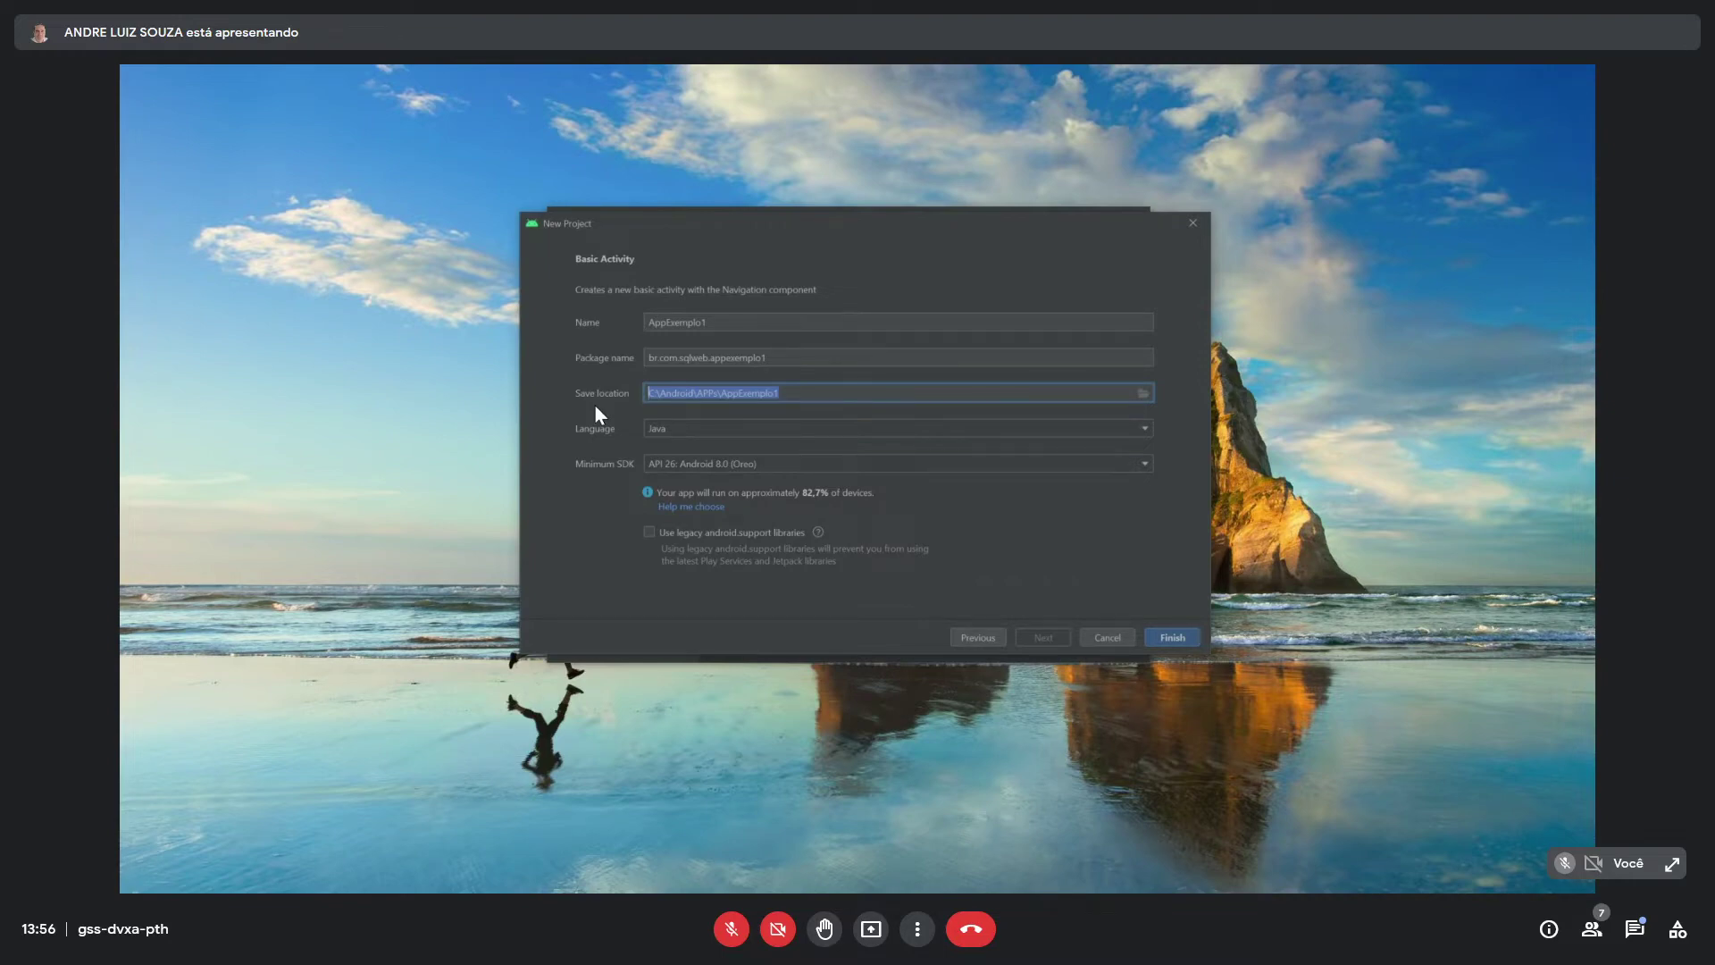
click(786, 394)
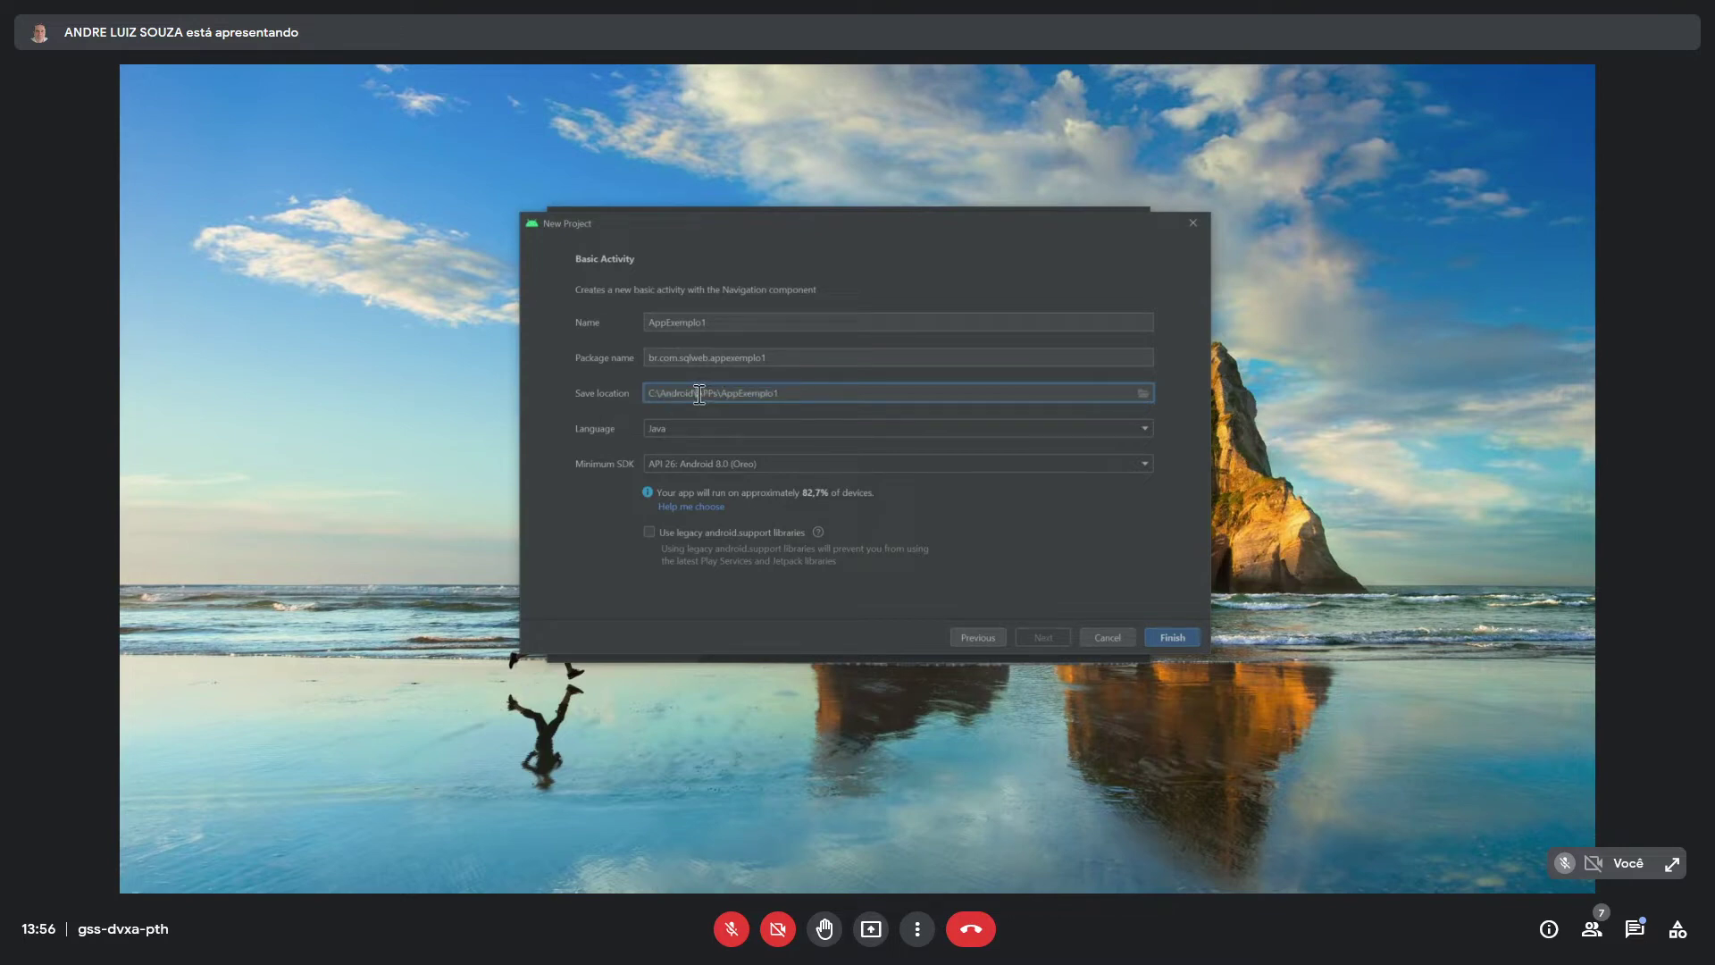
drag(699, 394, 723, 395)
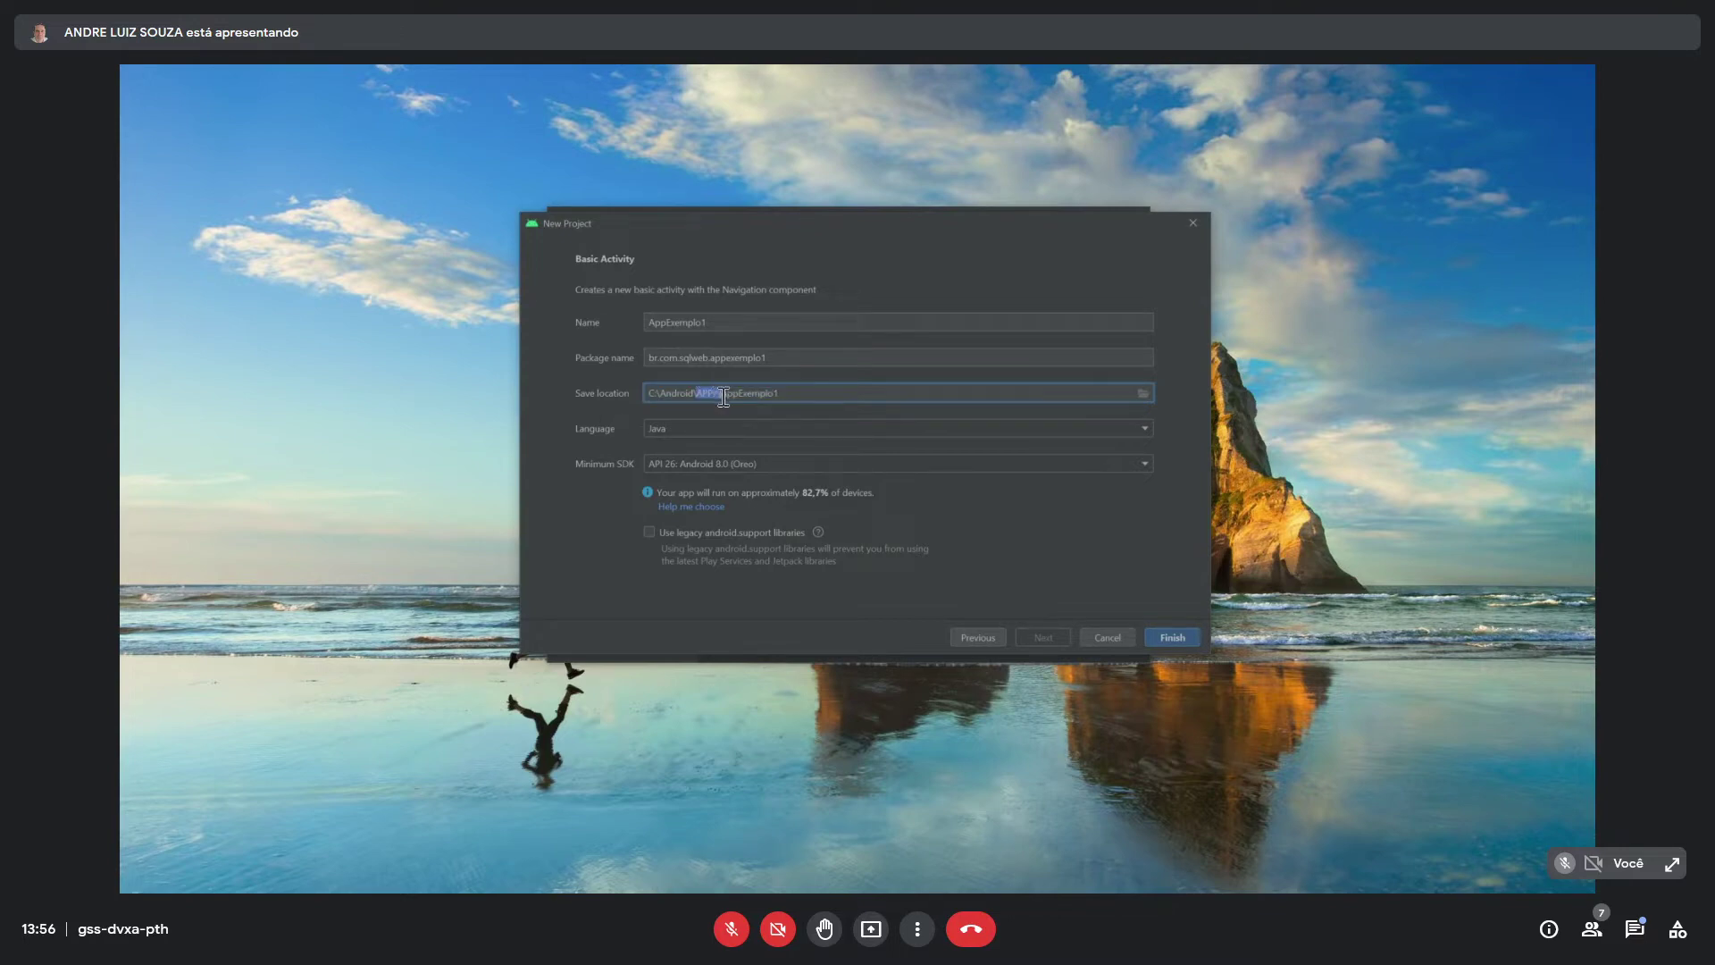
click(857, 391)
drag(806, 387, 842, 393)
click(1171, 636)
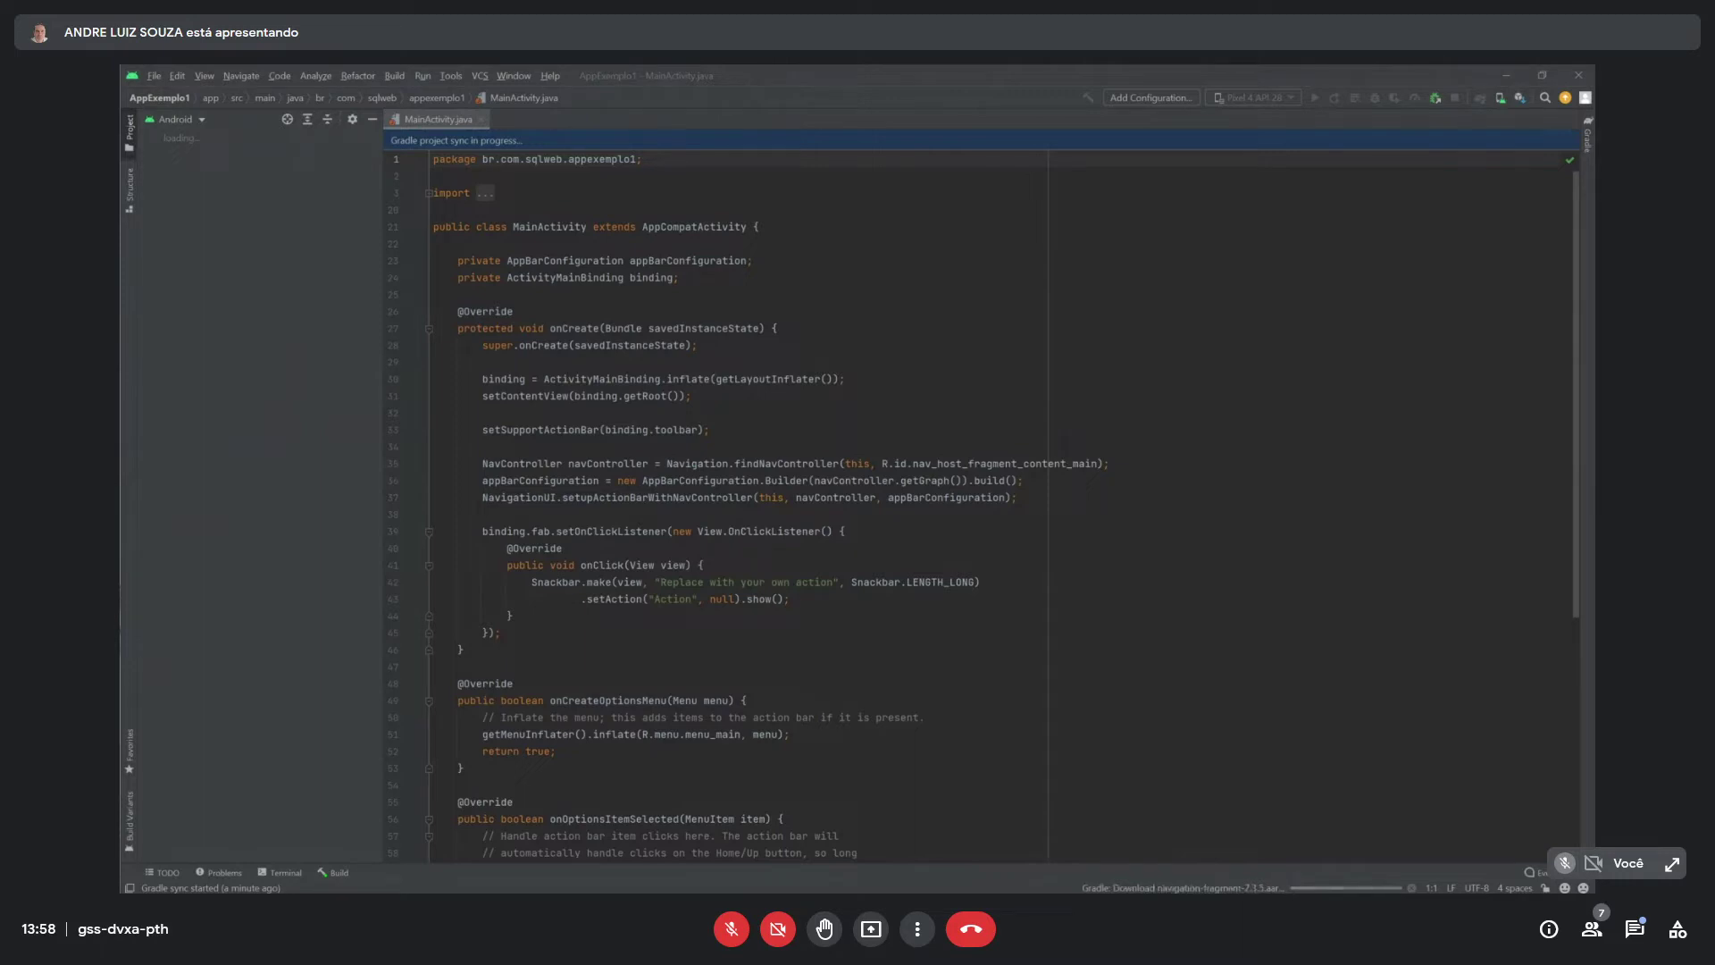
- Switch to Chrome, load play.google.com/console in the maximized window and enter the listed developer account
key(alt+Tab)
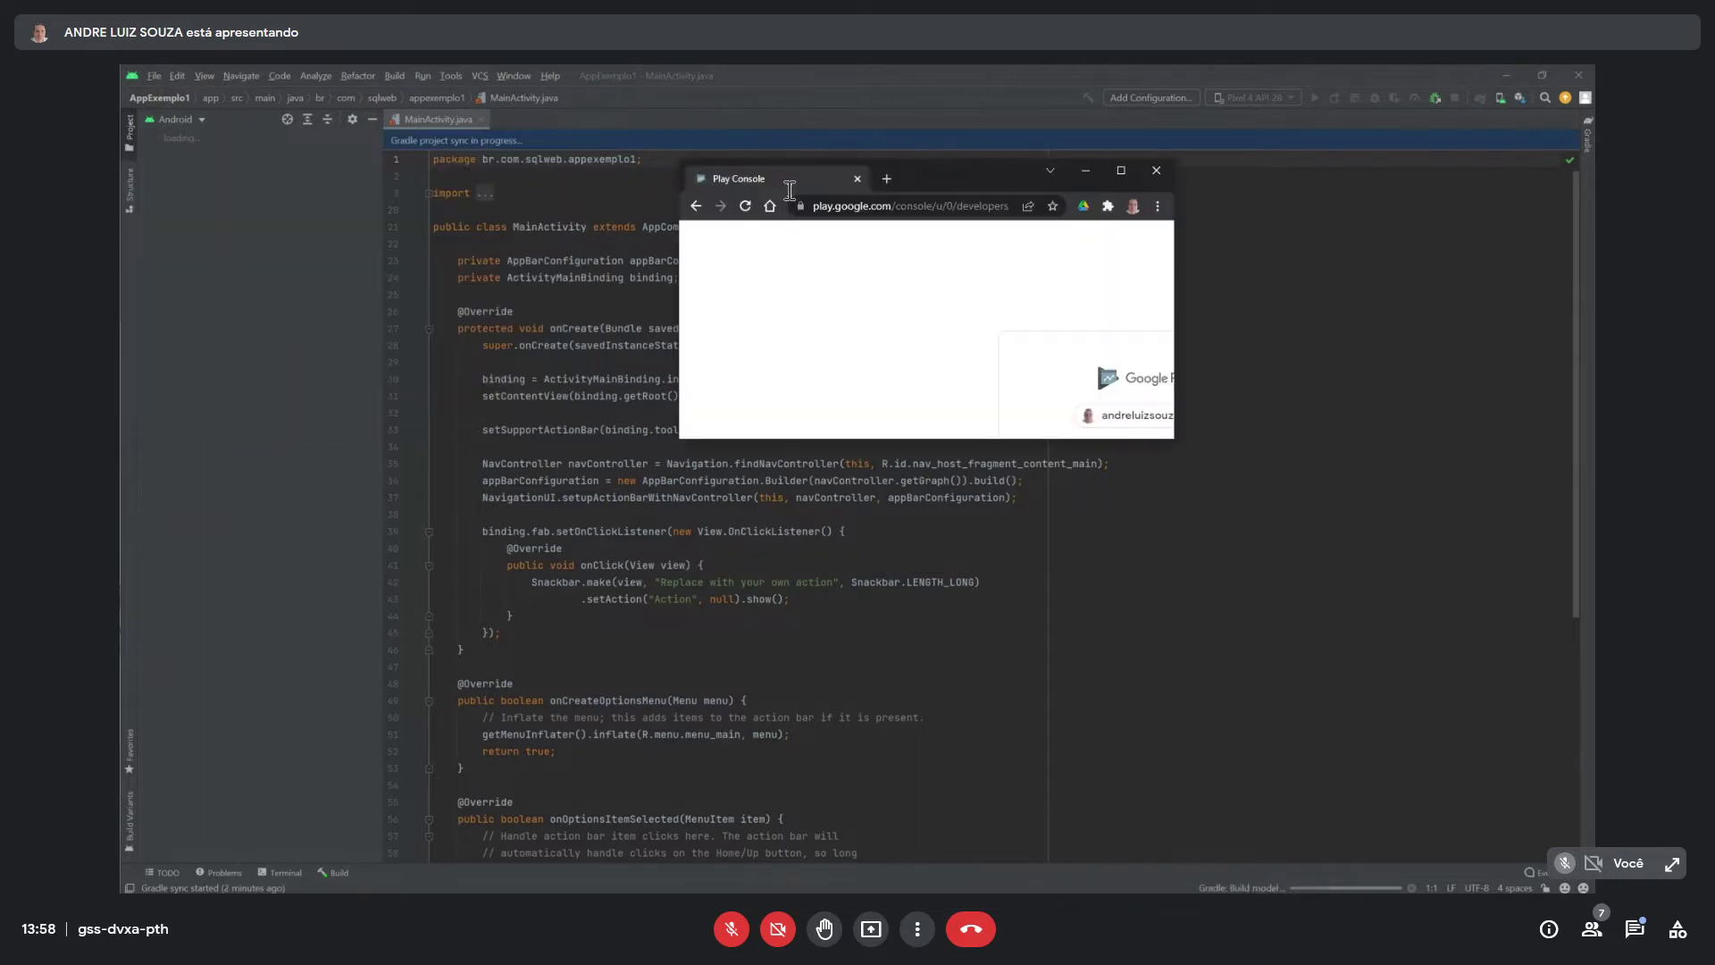
double_click(790, 190)
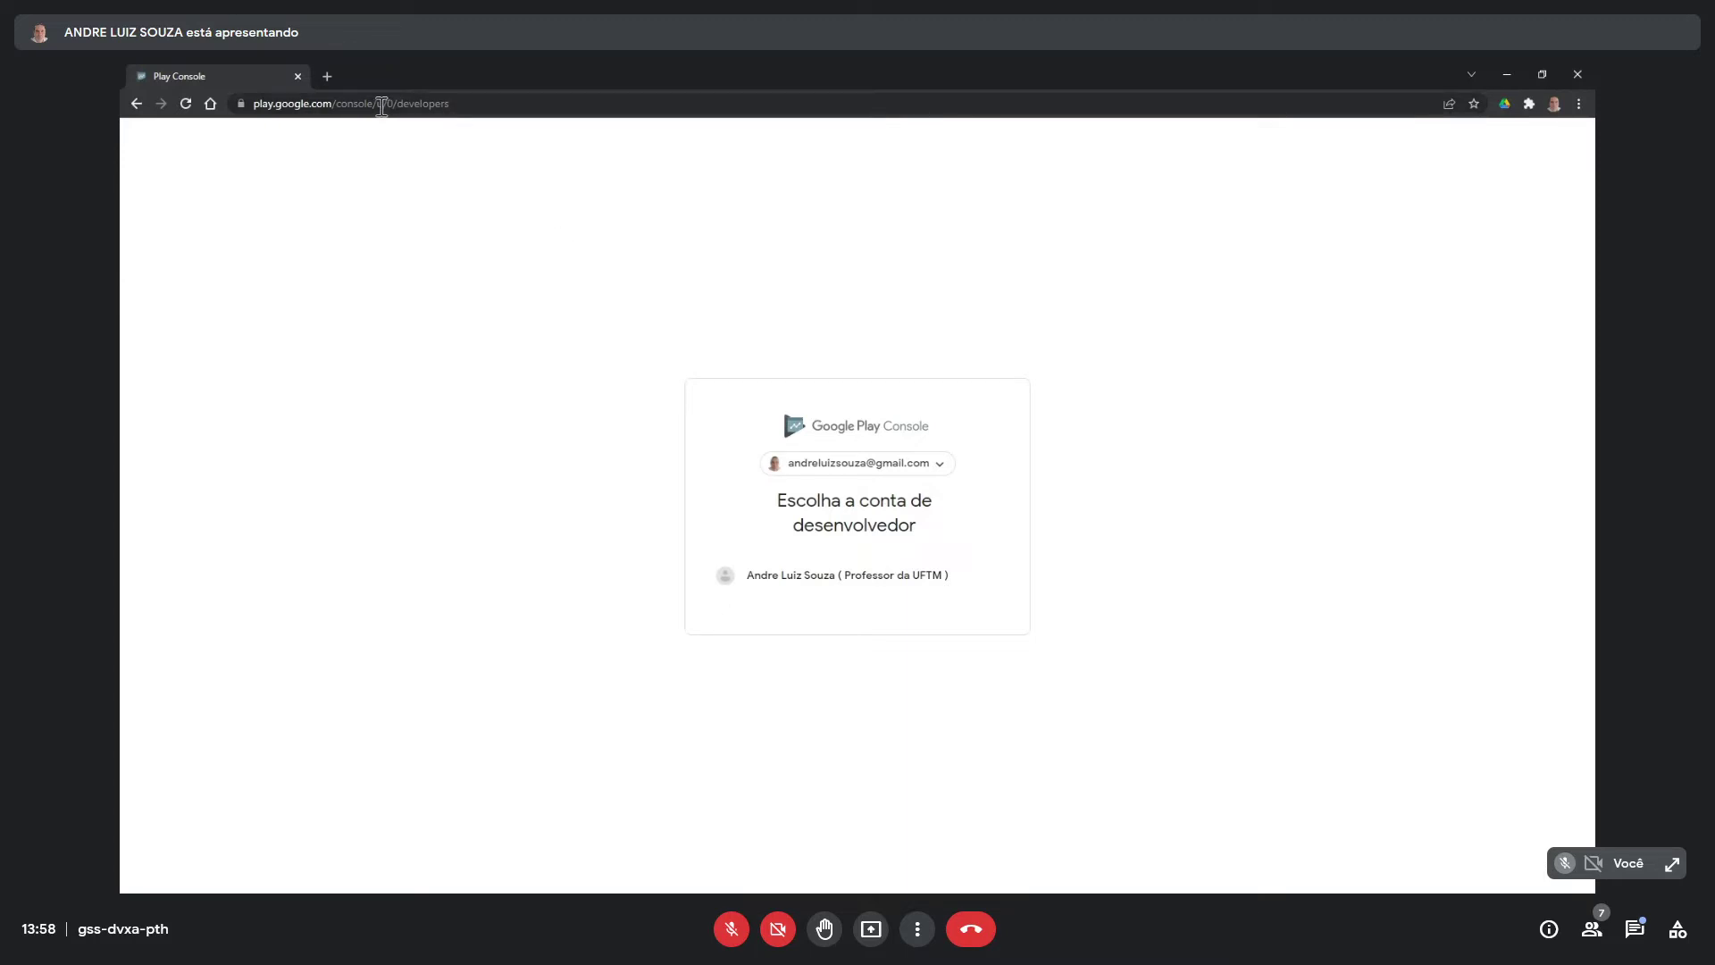
drag(381, 105, 530, 127)
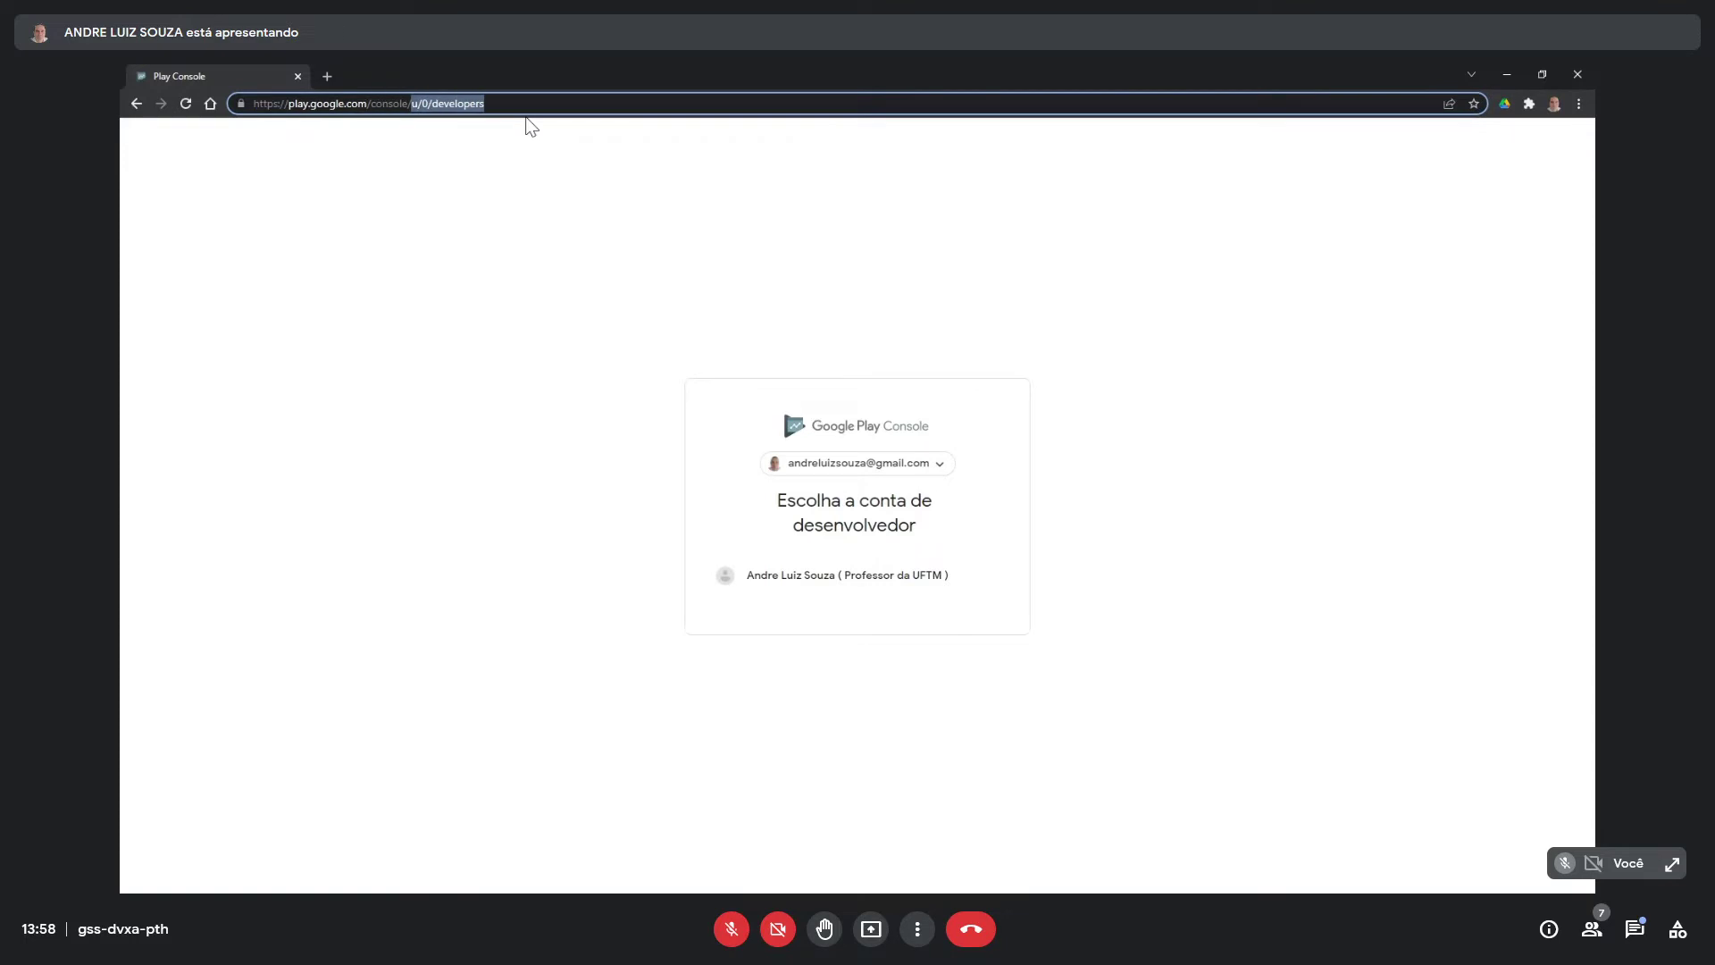
key(BackSpace)
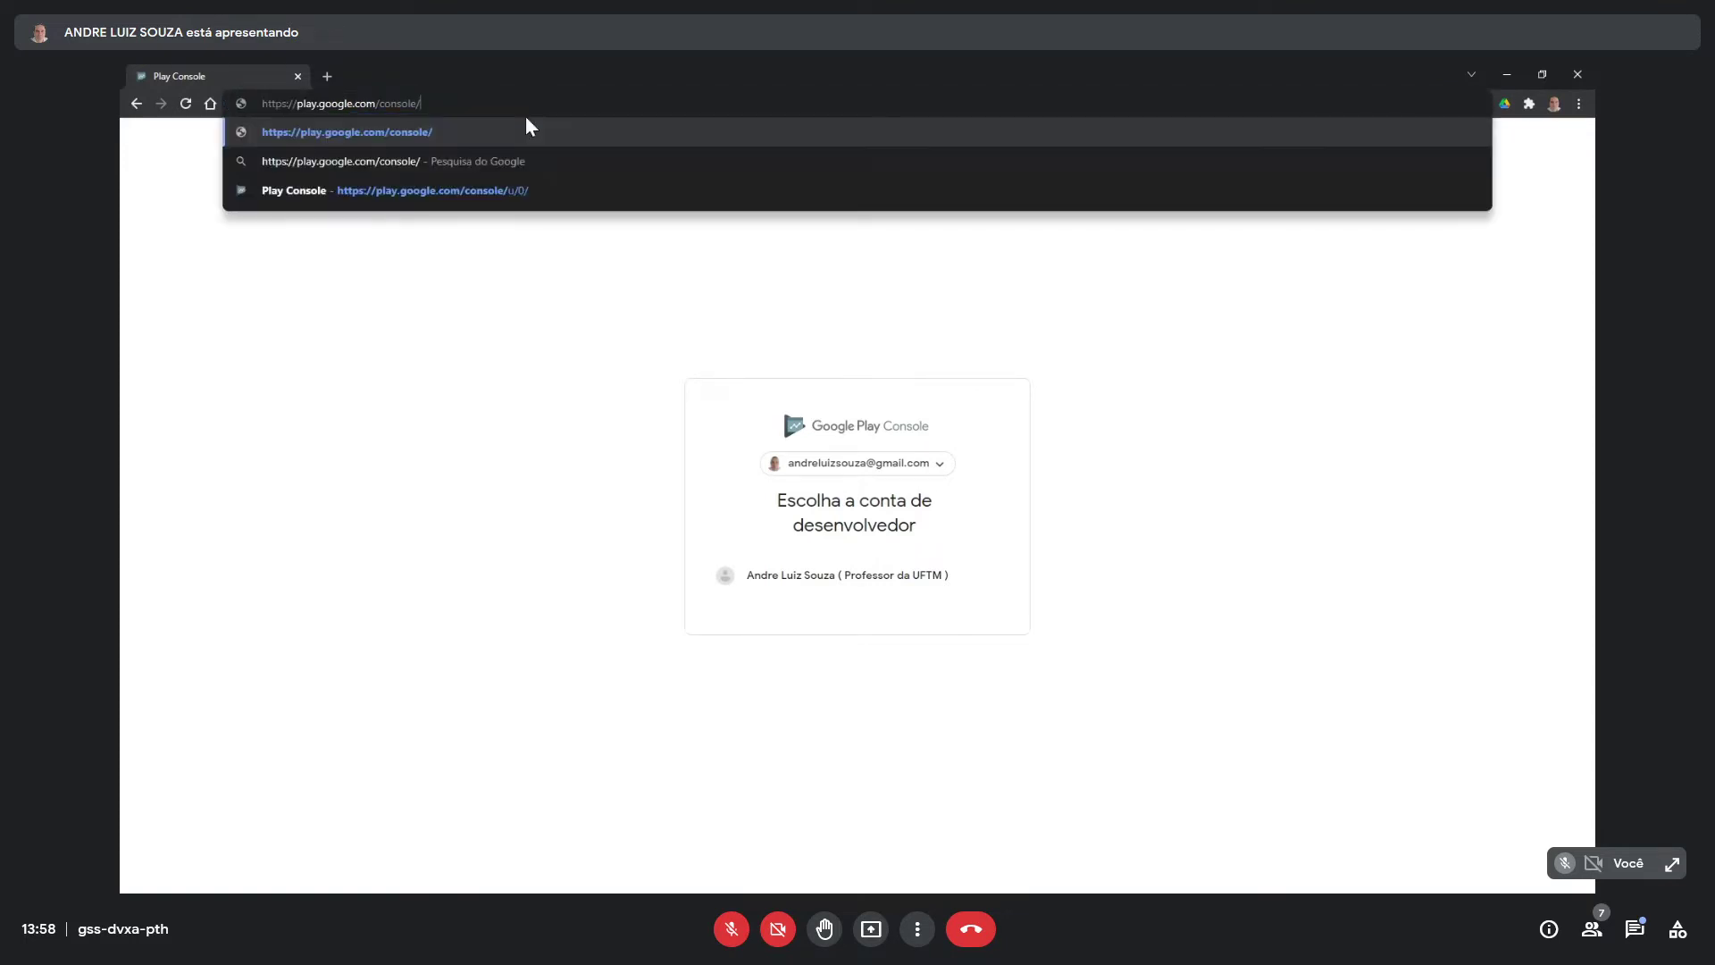
key(Return)
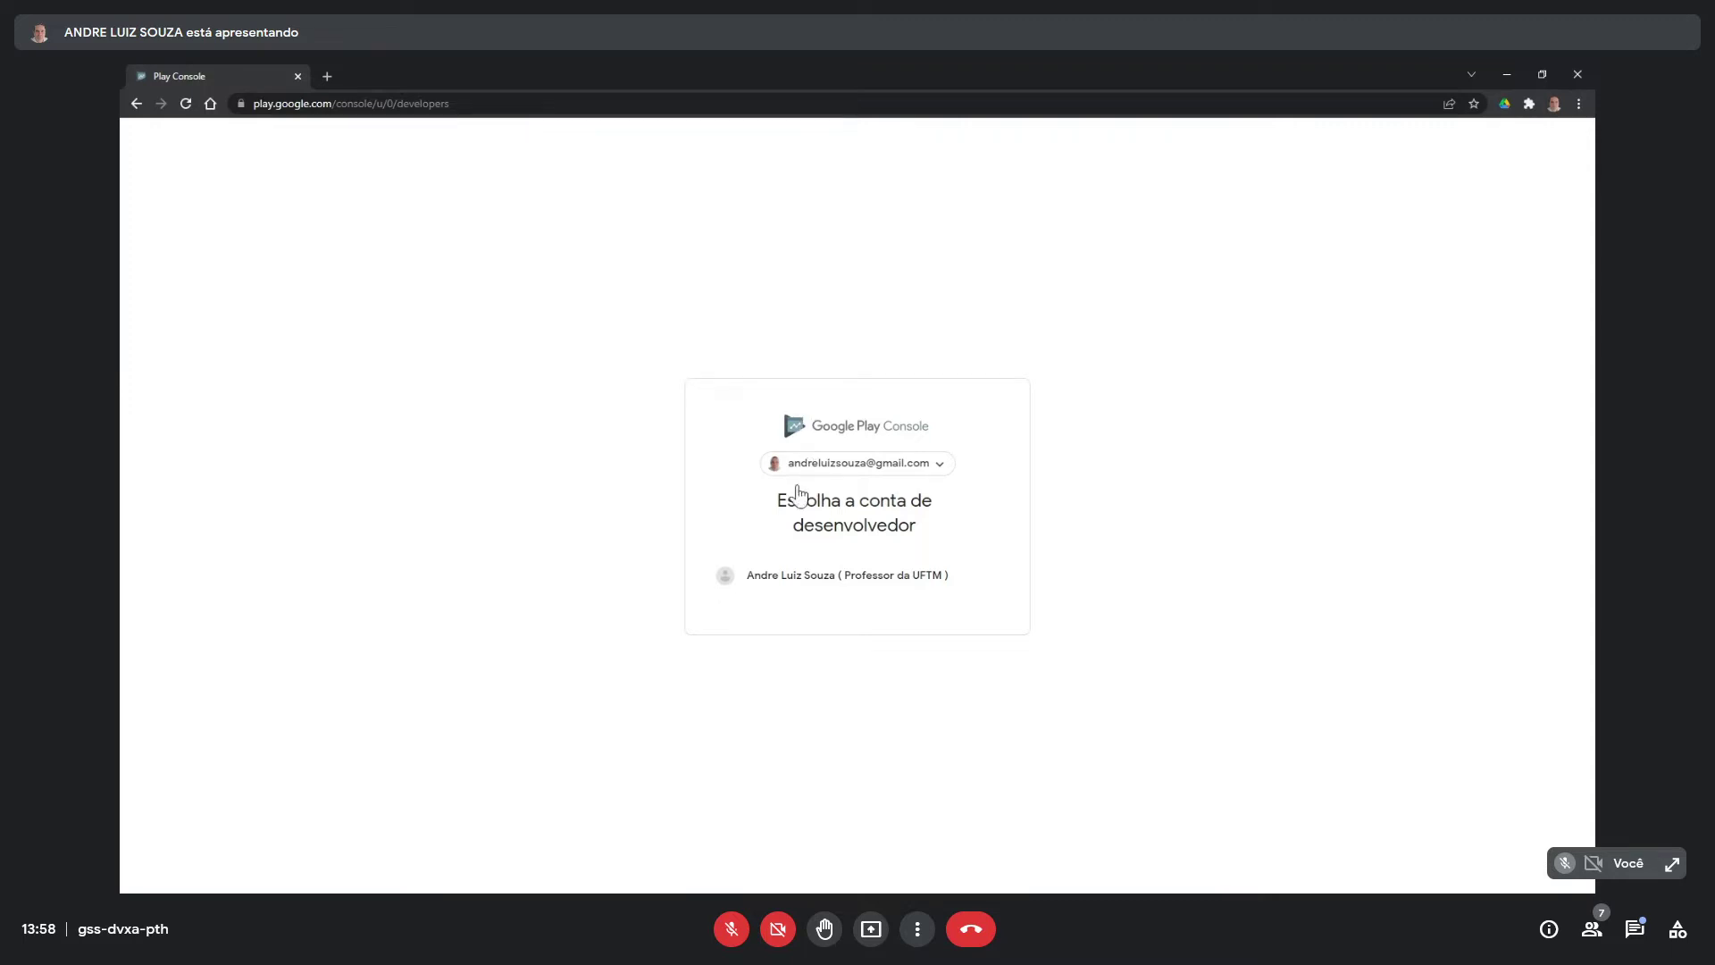
click(857, 585)
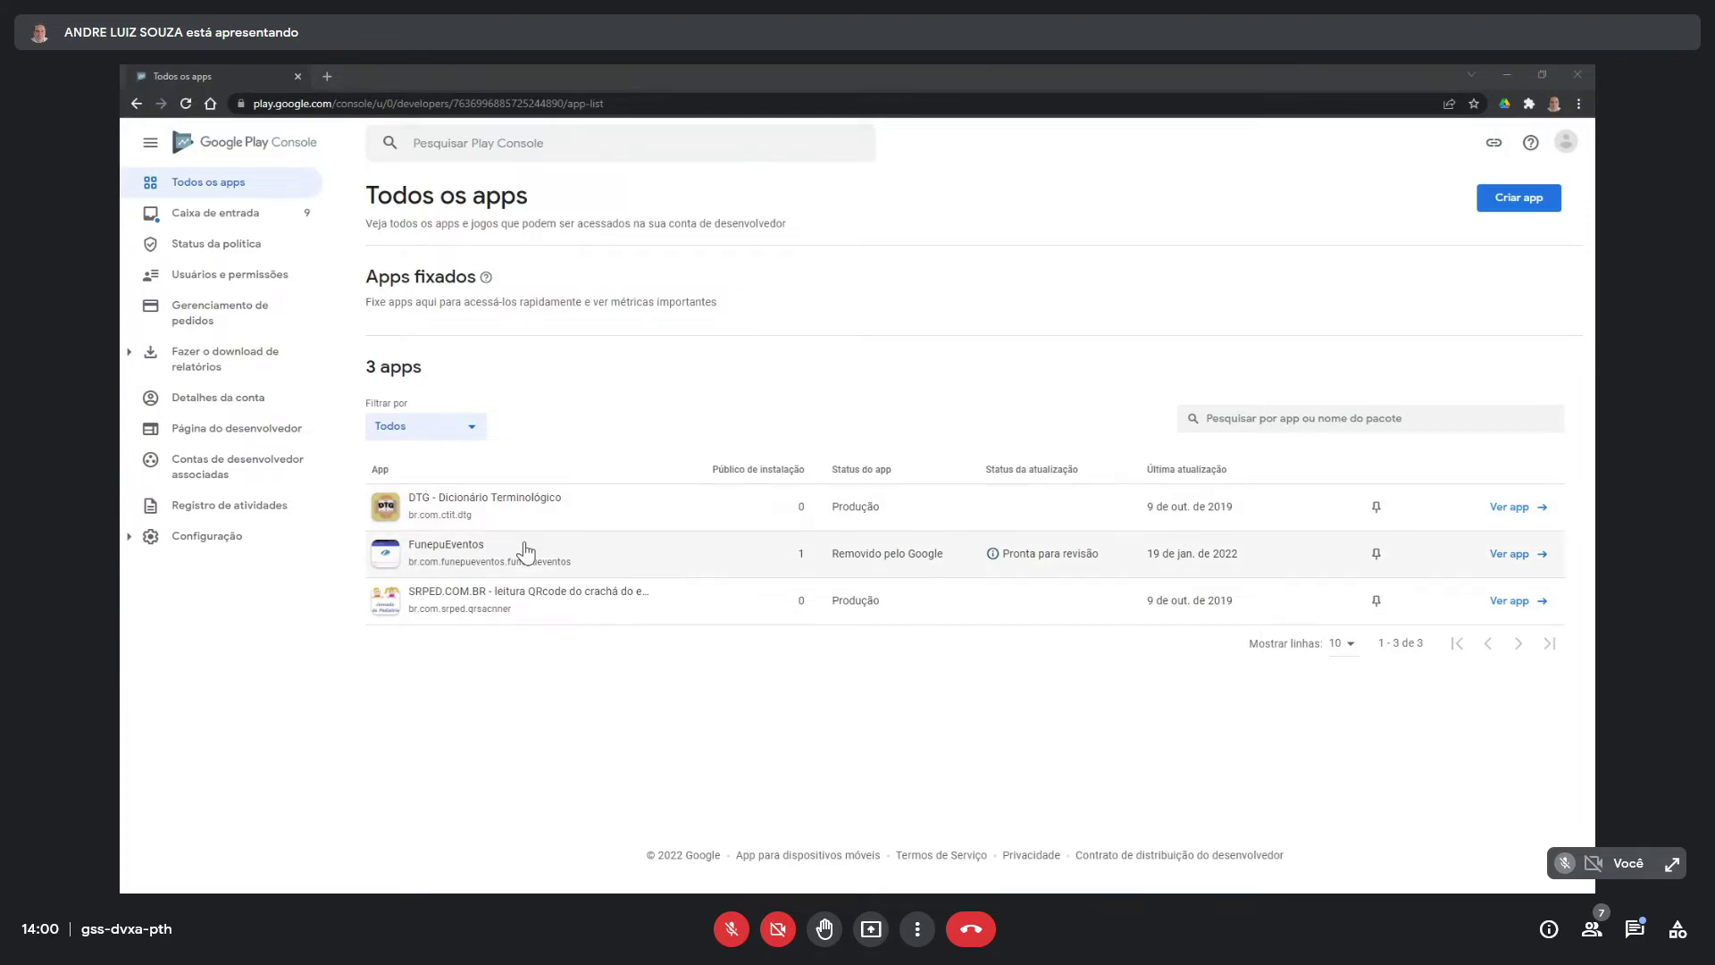
- Examine the messages in the developer account's inbox (Caixa de entrada)
click(226, 221)
click(226, 222)
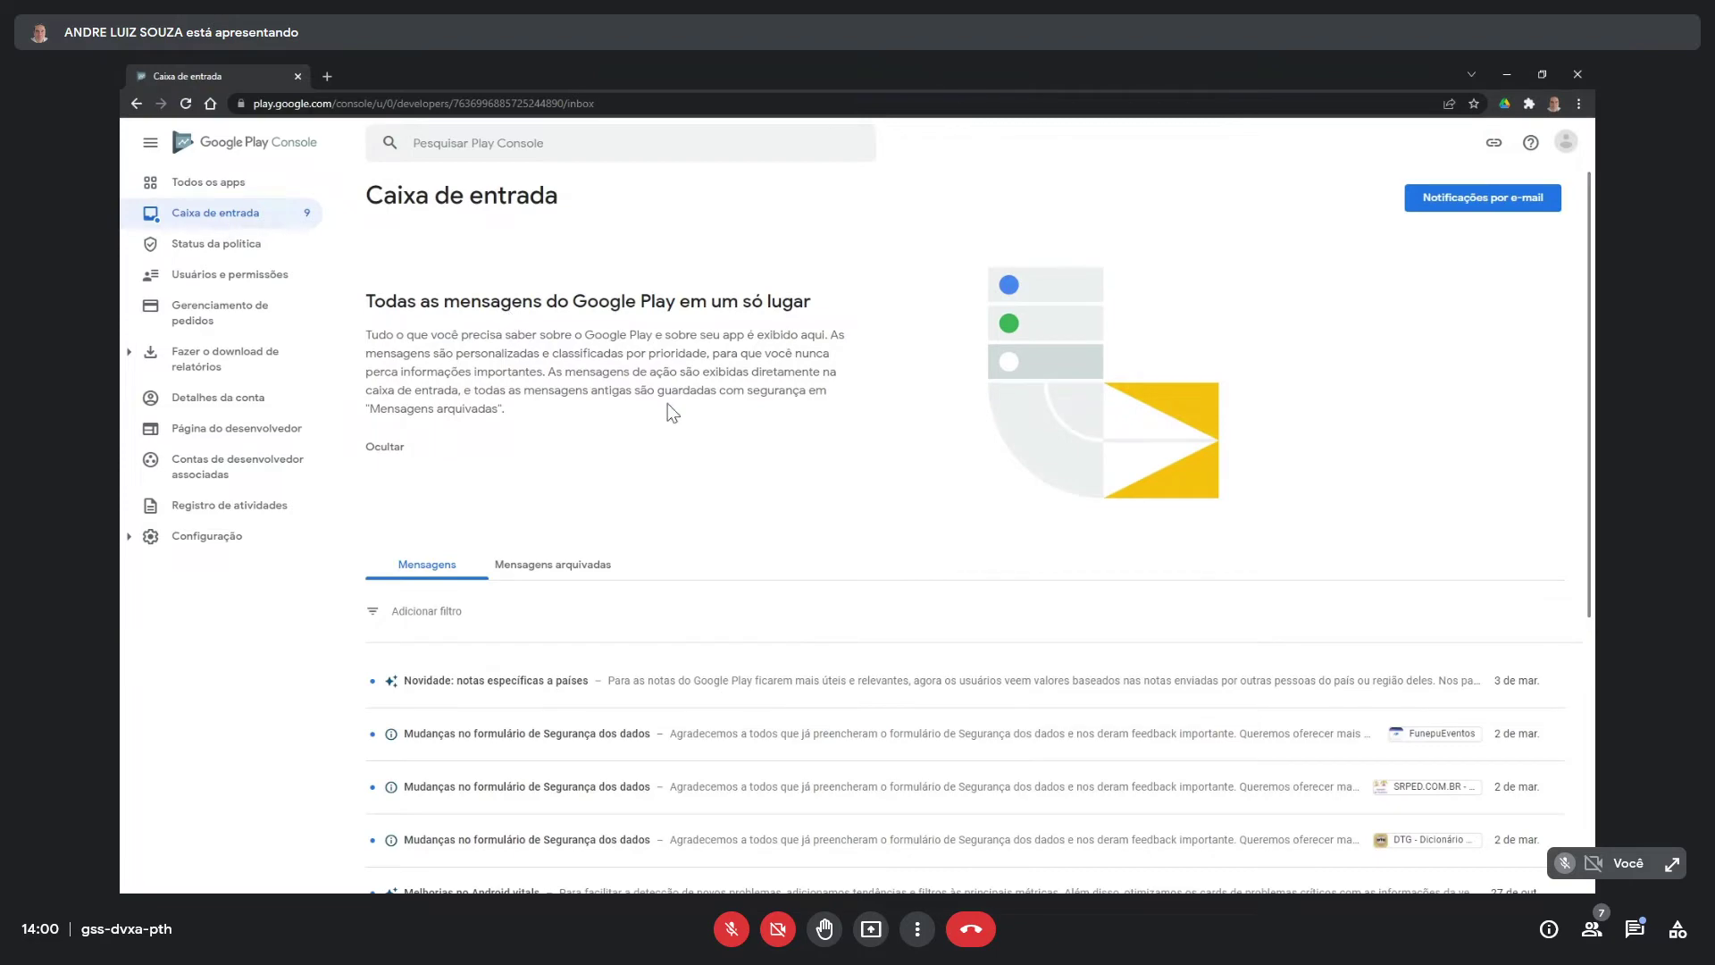
scroll(741, 518, down, 5)
scroll(715, 568, up, 5)
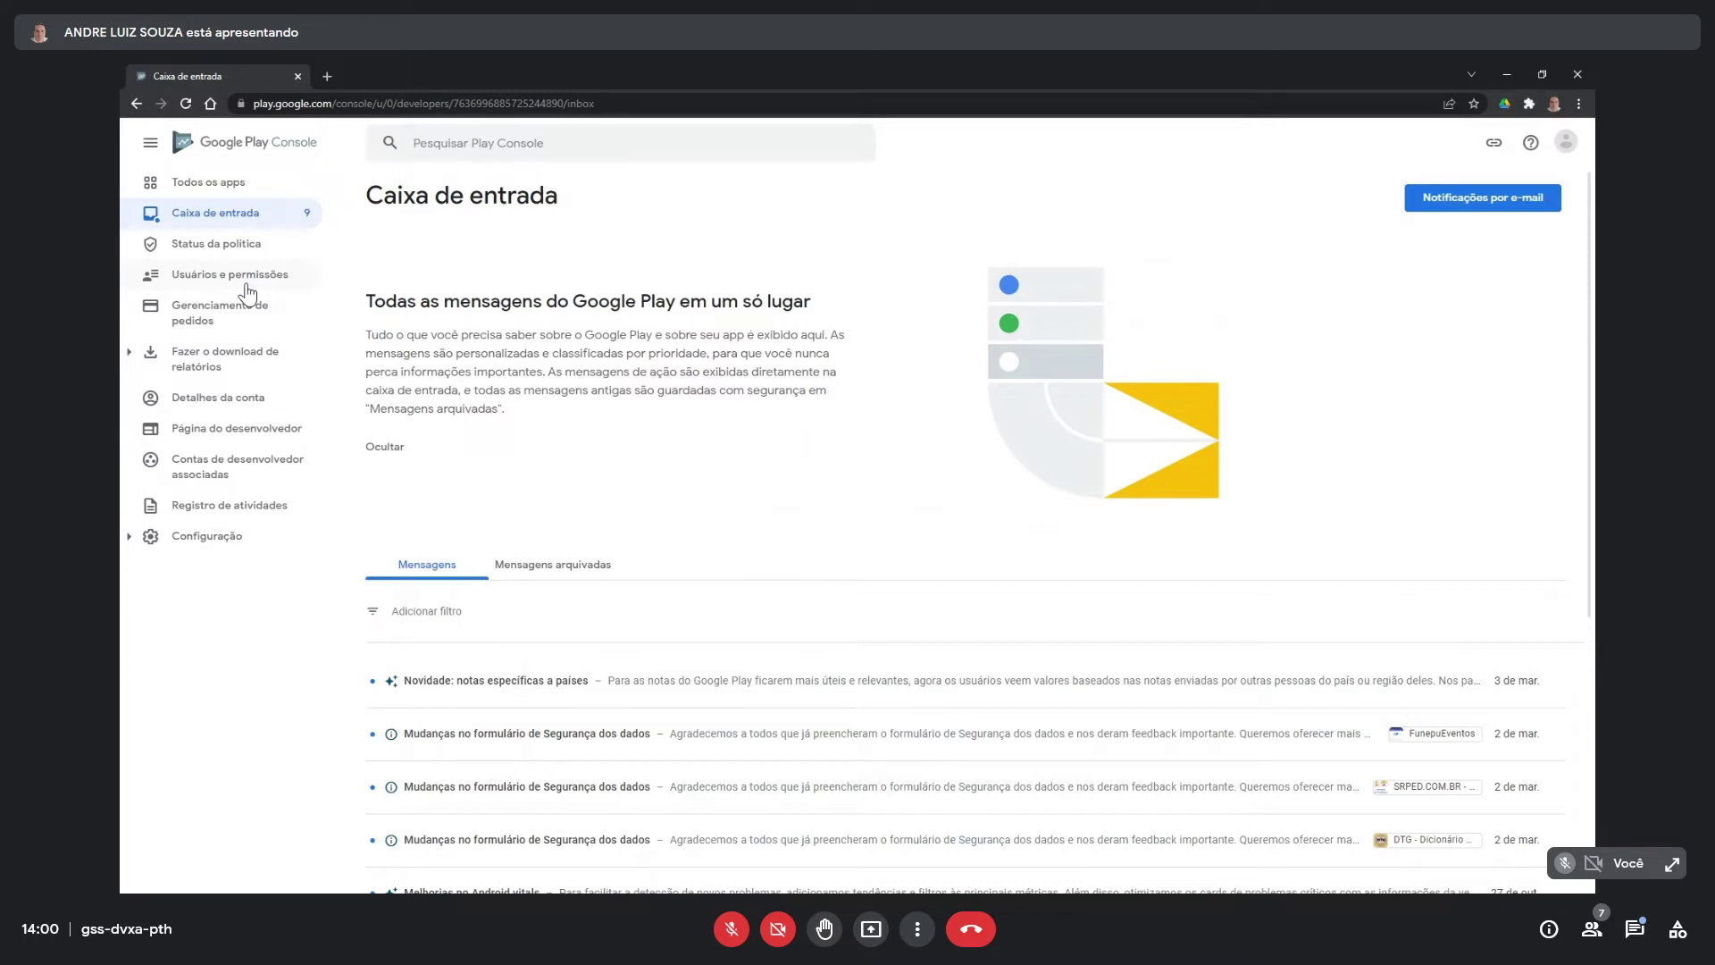
- Examine the form fields of the developer page (Página do desenvolvedor)
click(236, 432)
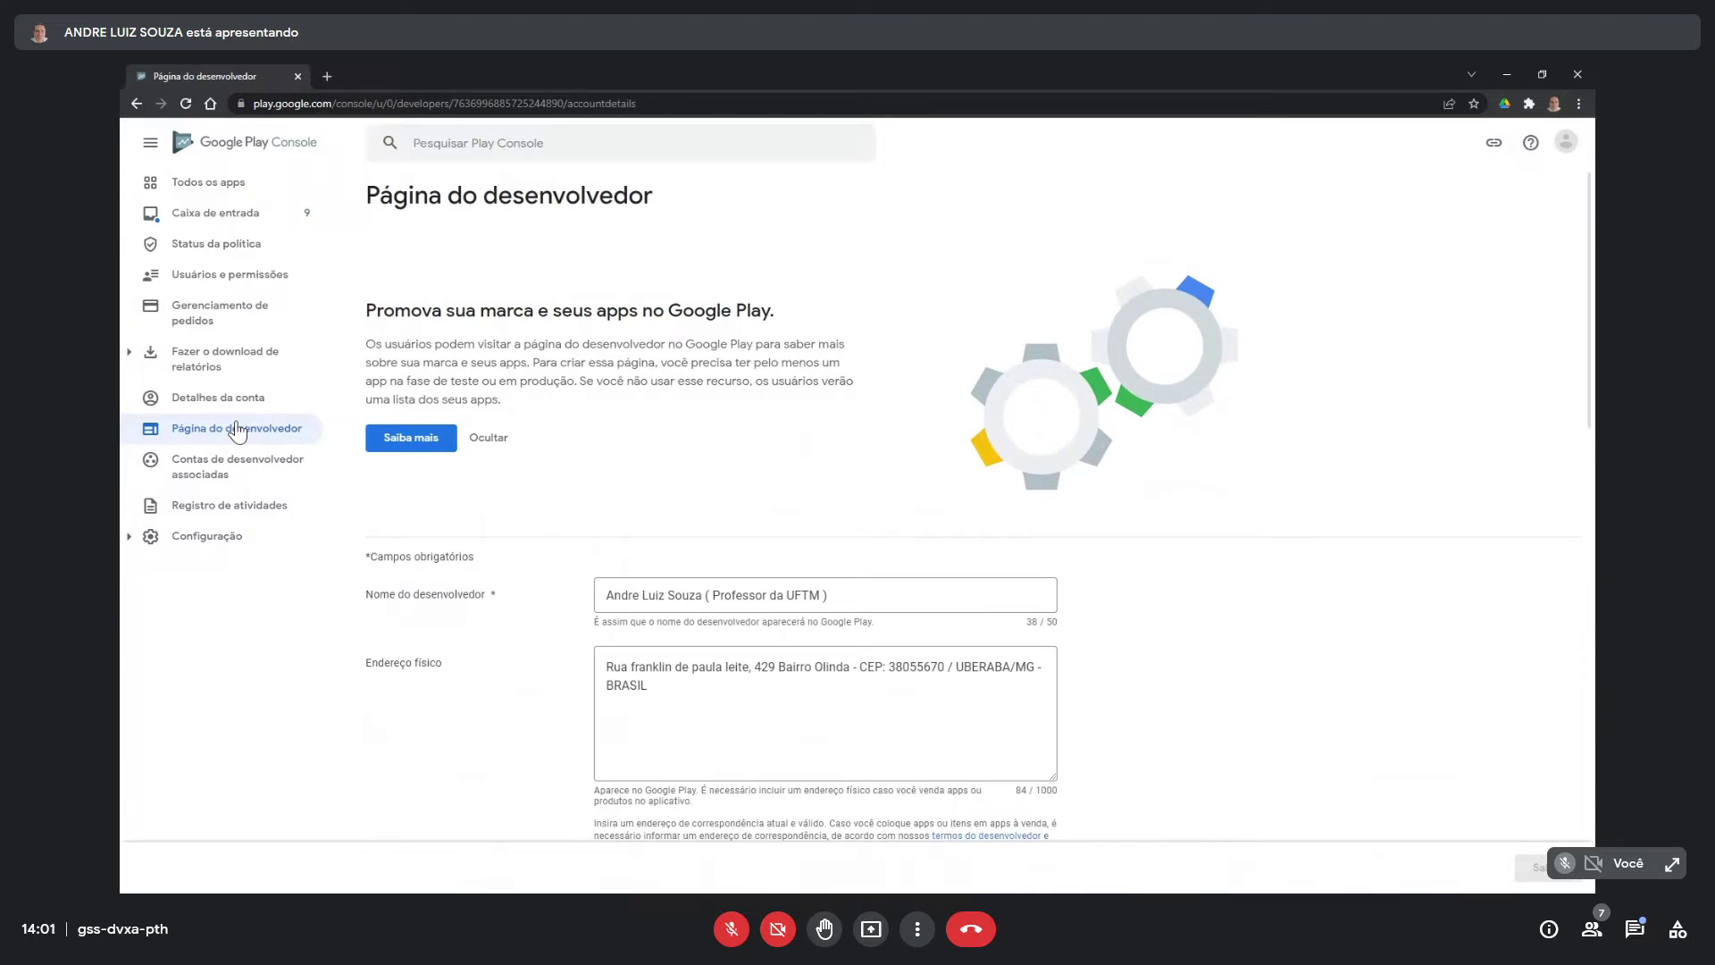
scroll(590, 384, down, 3)
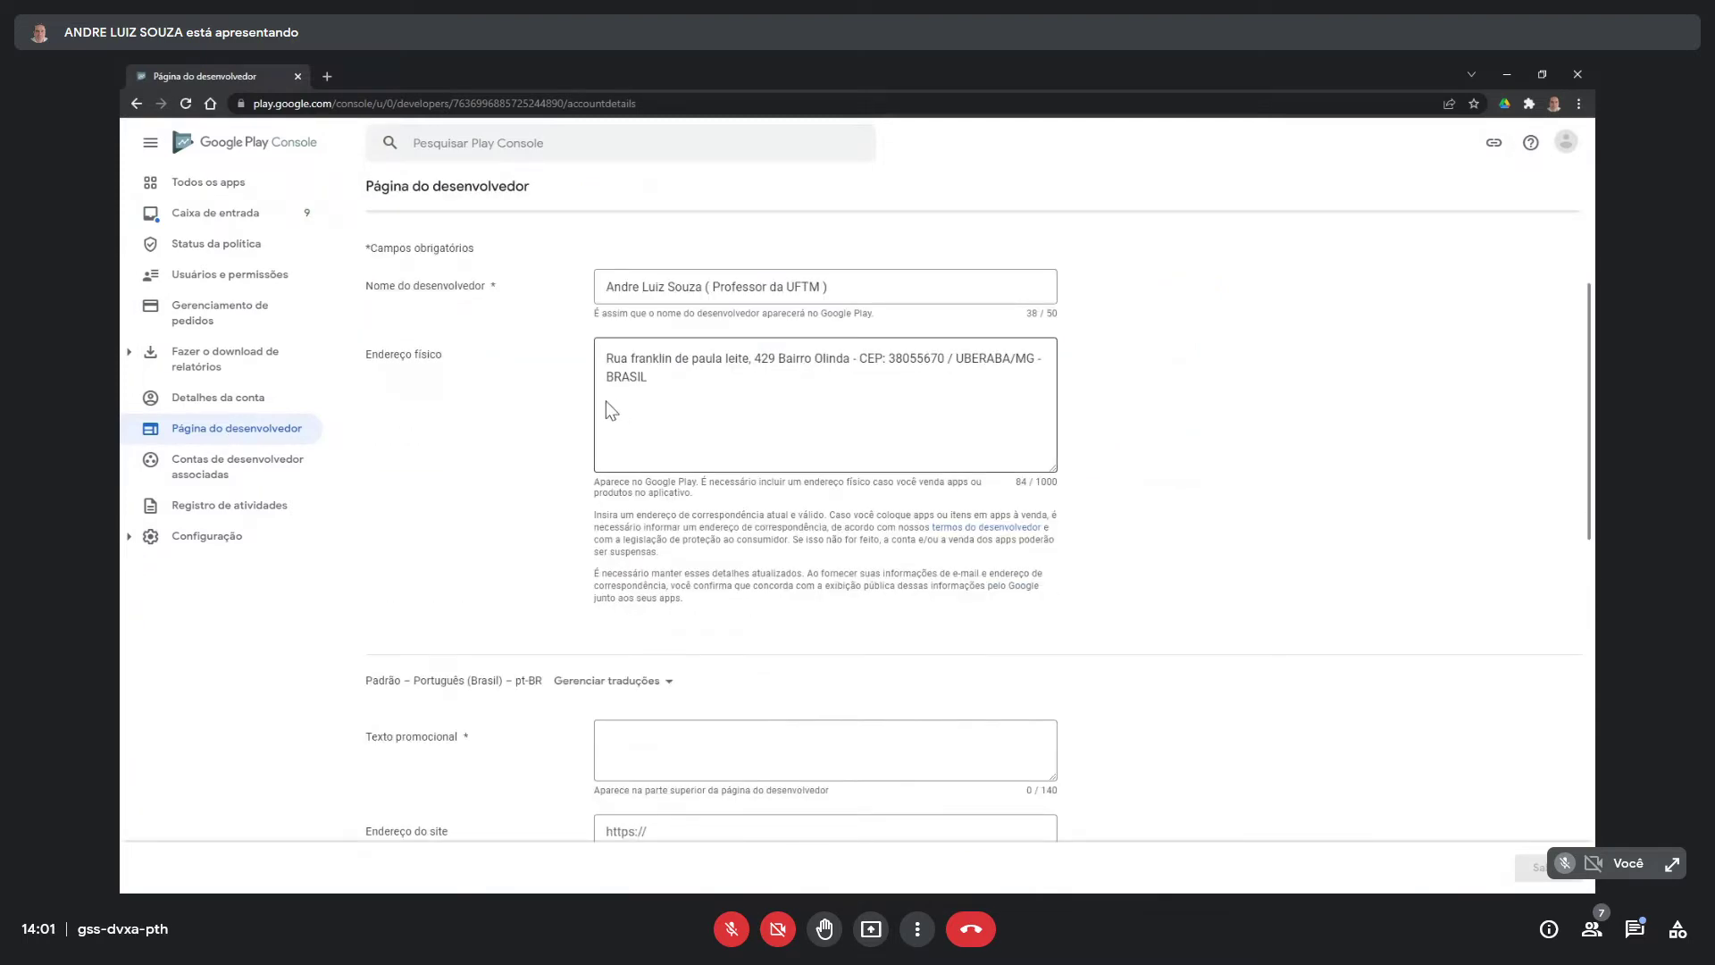
scroll(420, 375, down, 1)
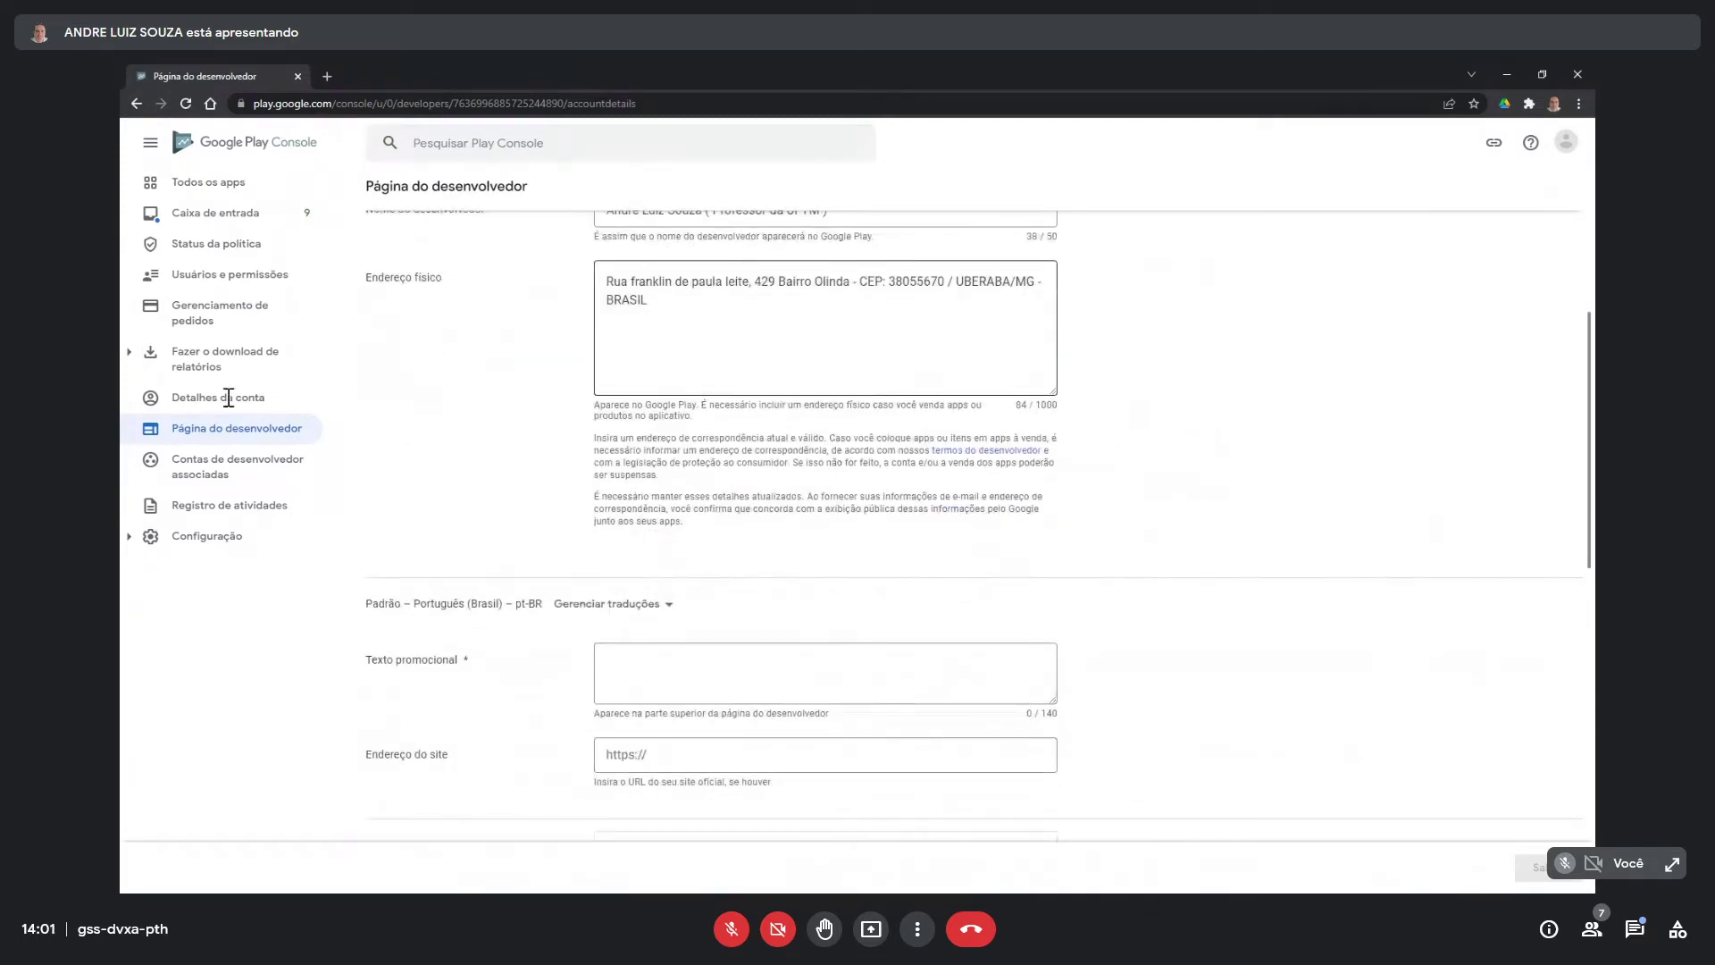
scroll(229, 402, up, 5)
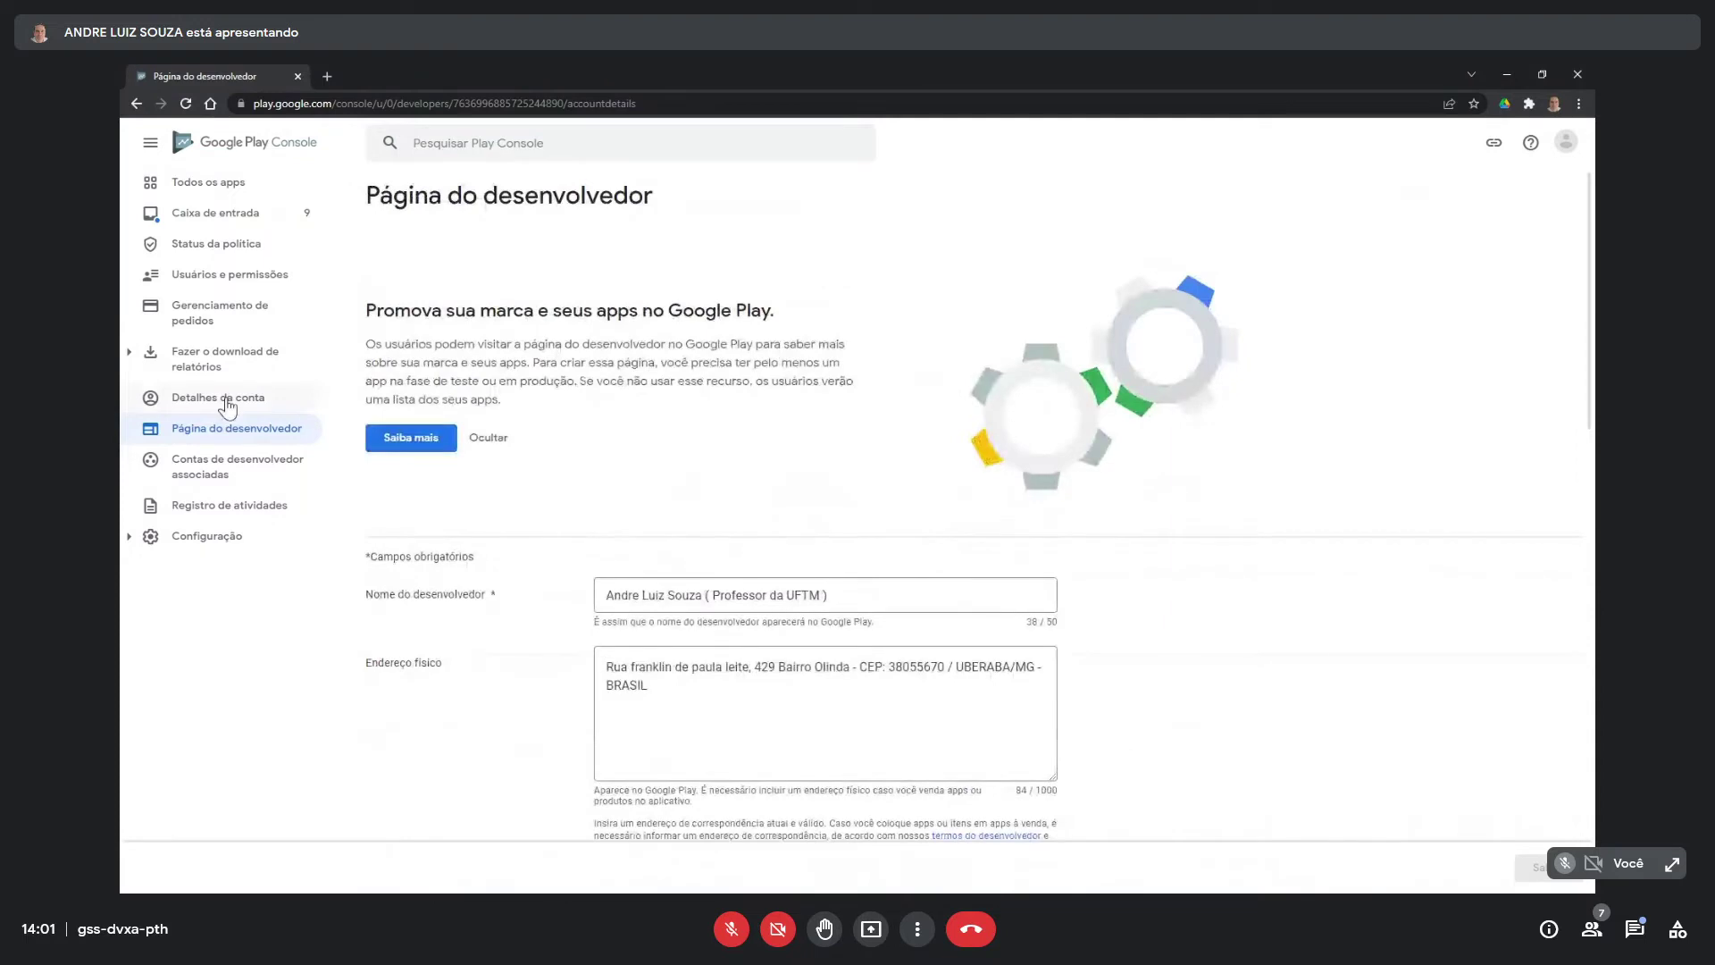
- View the associated developer accounts and then the account's users and permissions
click(207, 464)
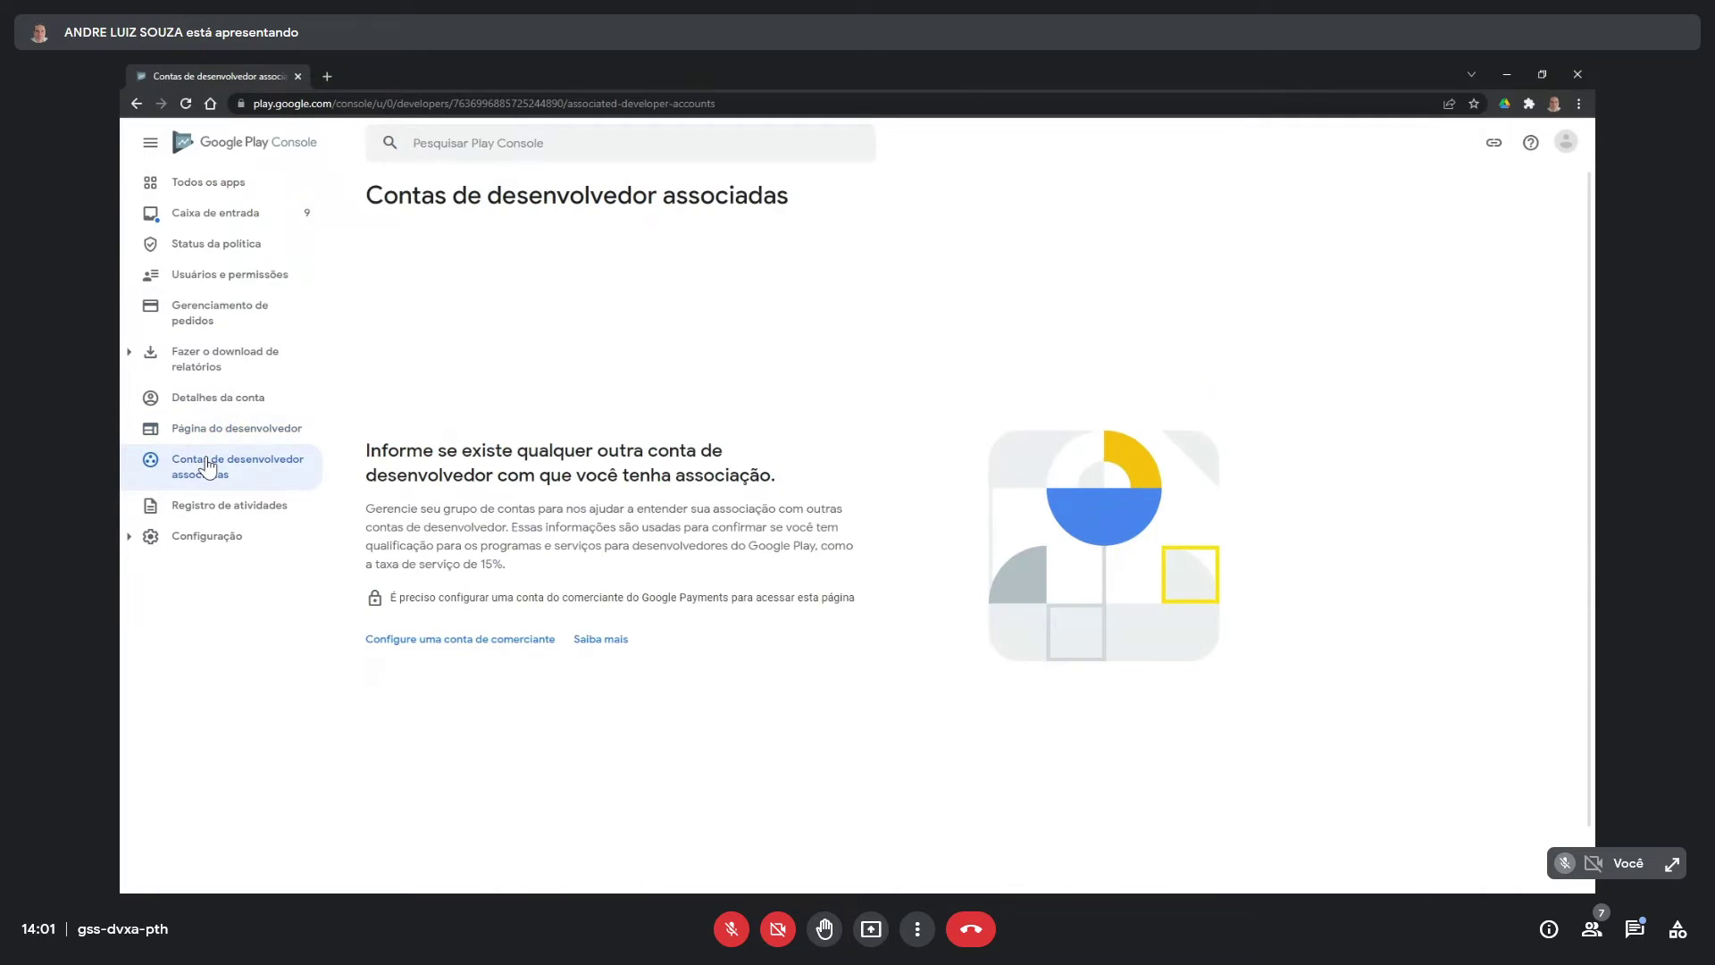
click(246, 278)
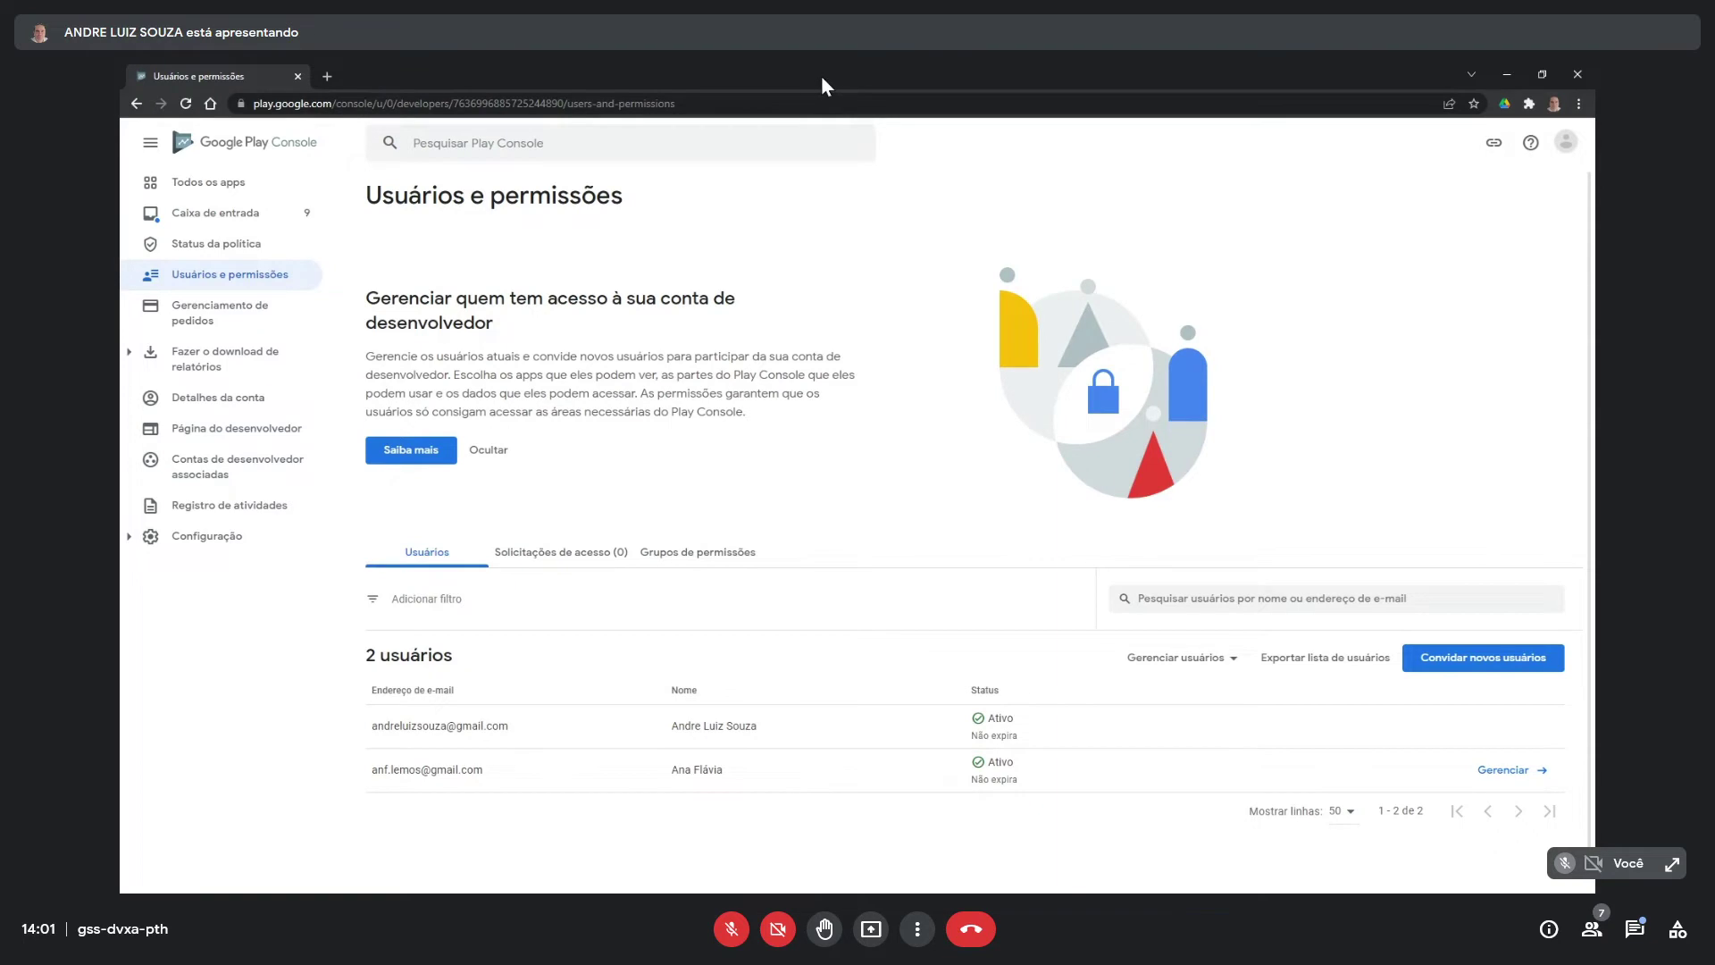
- Switch back to Android Studio and enlarge the code text of MainActivity.java in the editor
key(alt+Tab)
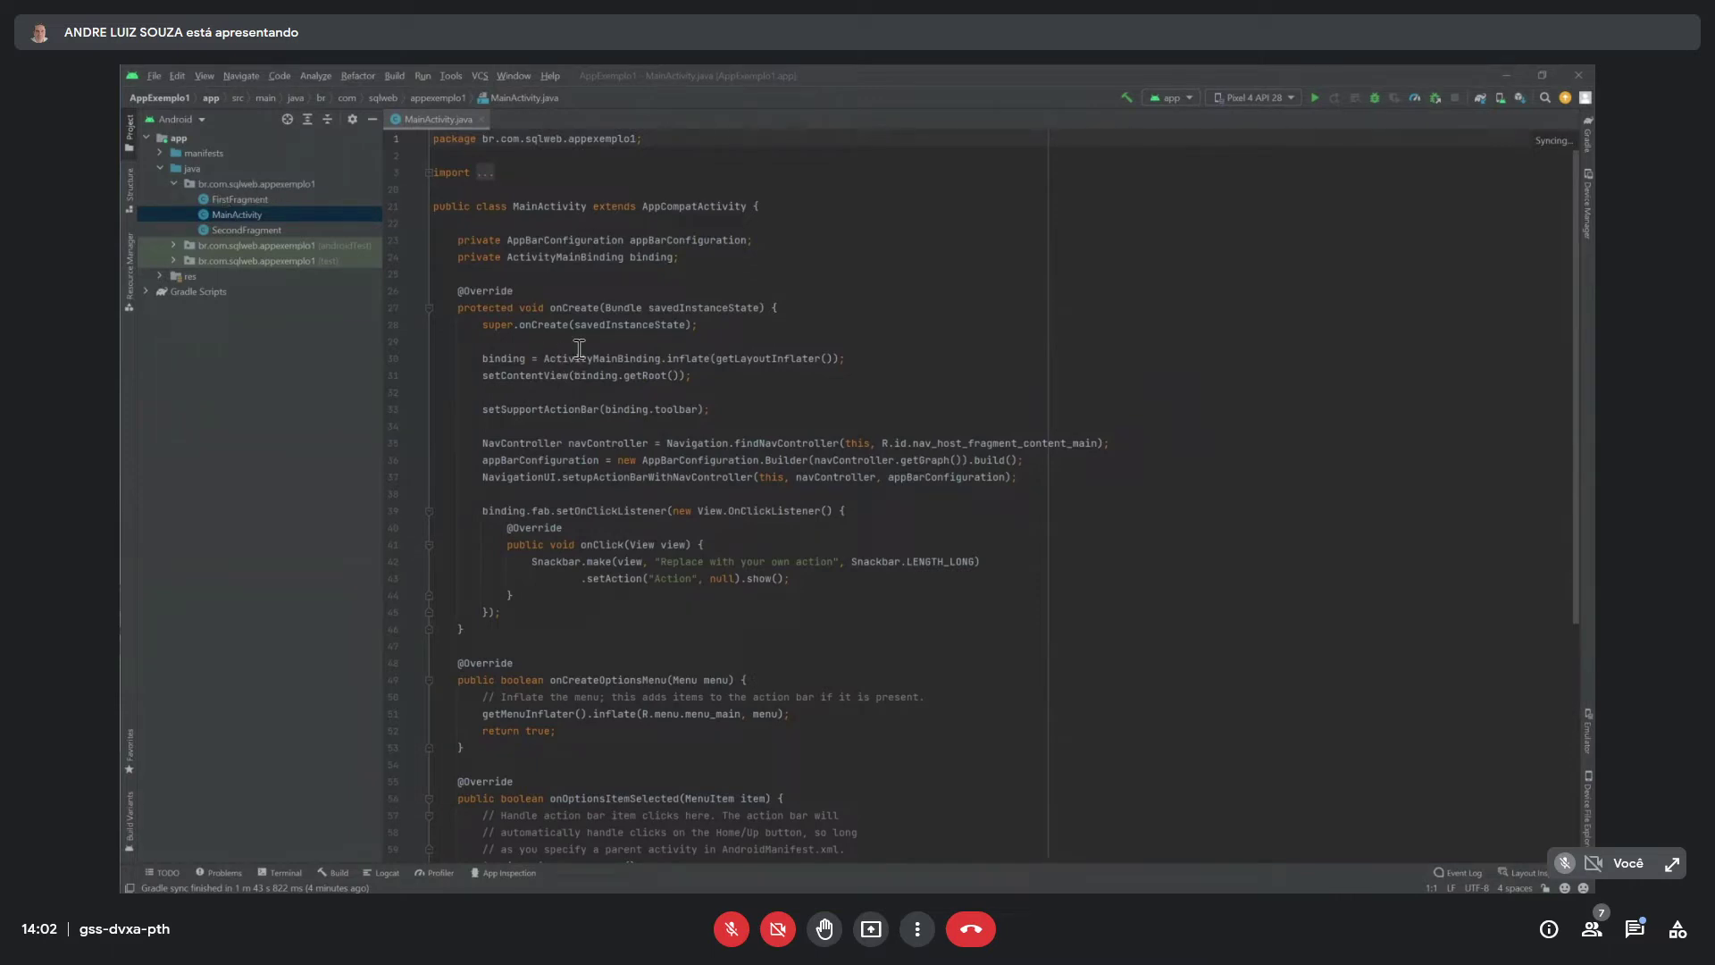
click(661, 353)
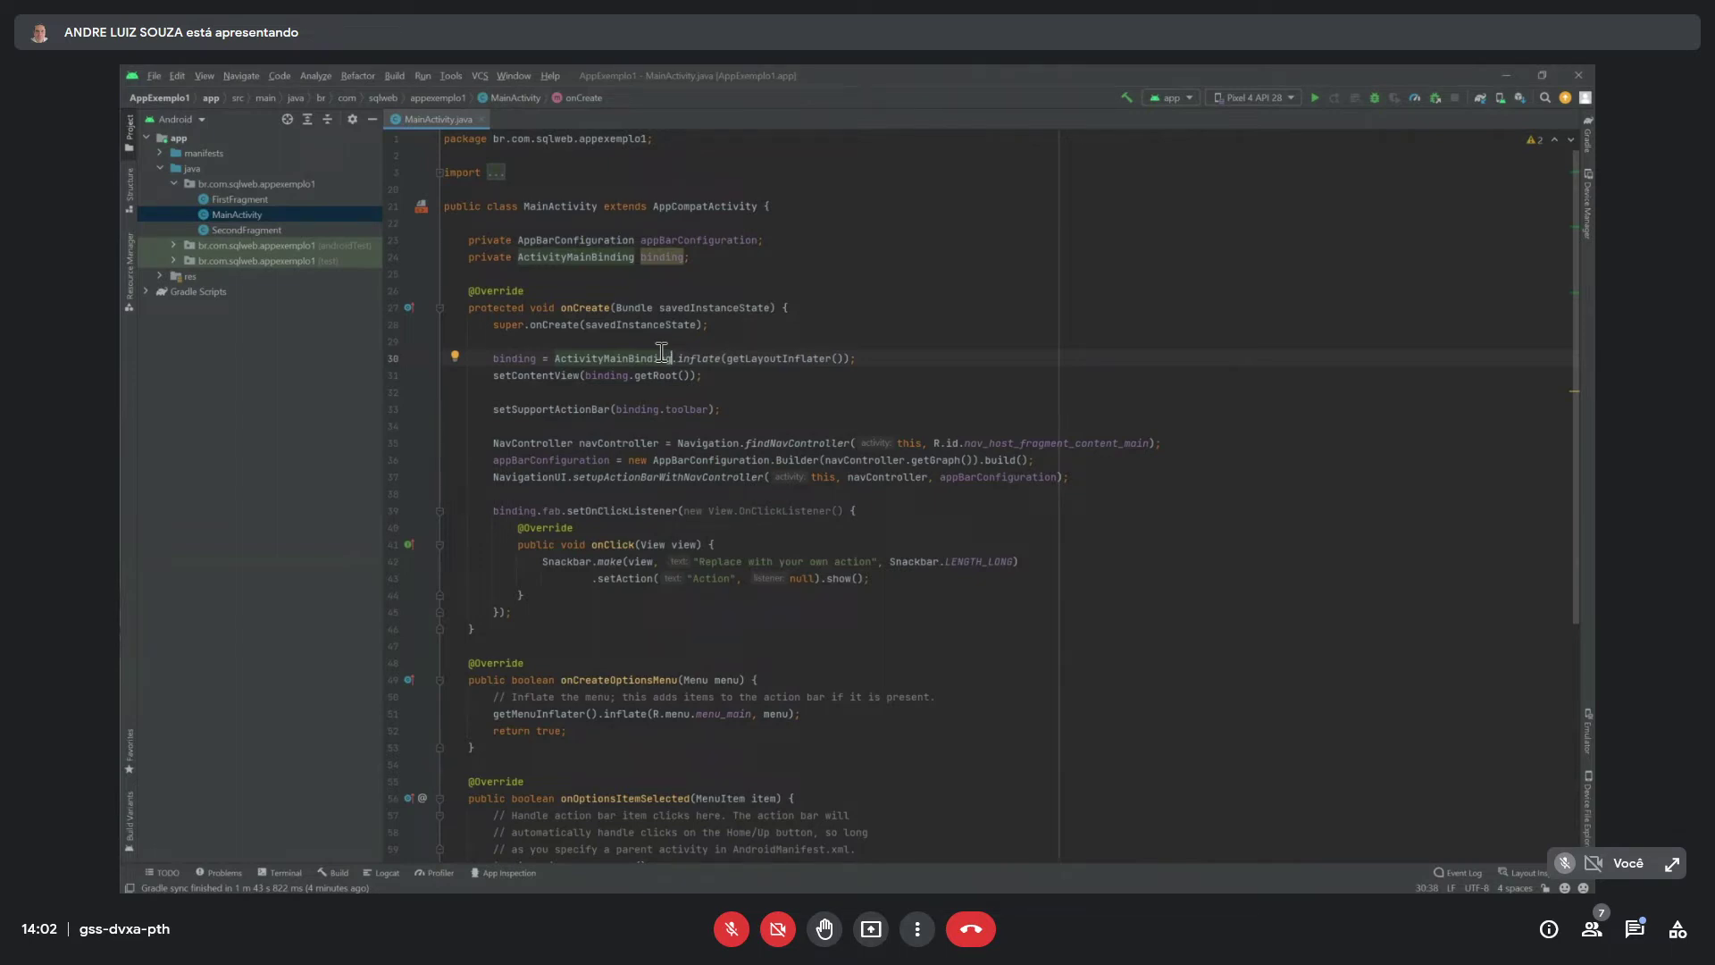
scroll(641, 416, up, 5)
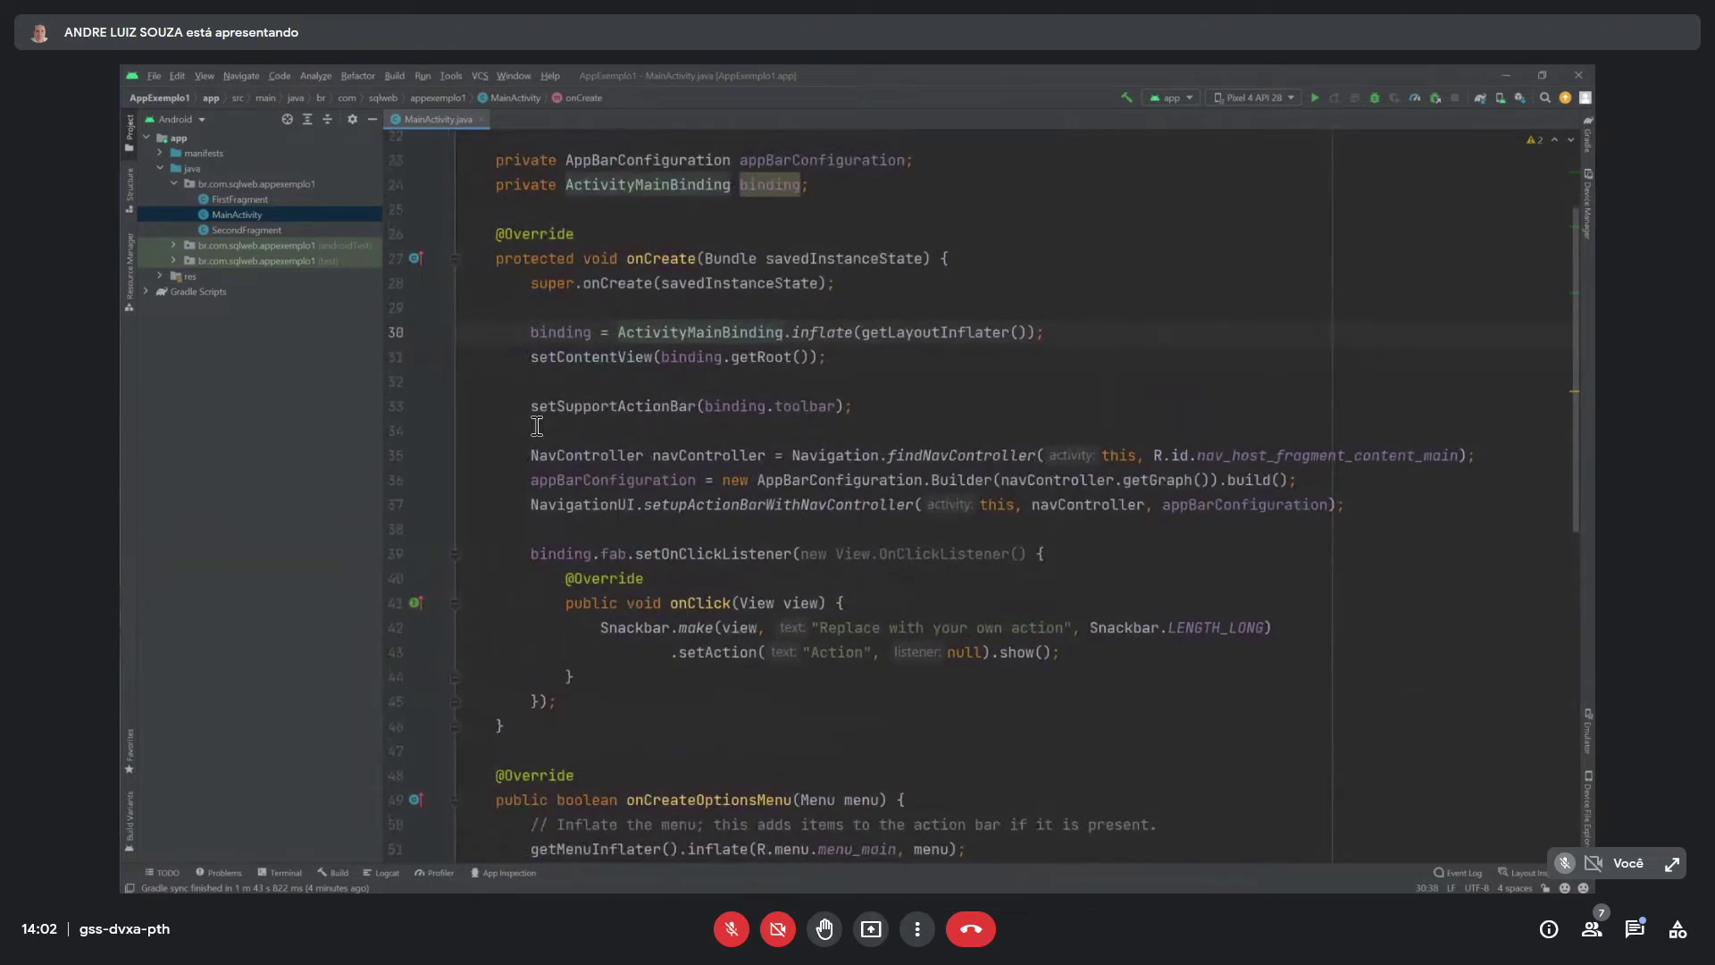
scroll(798, 401, up, 1)
scroll(798, 401, up, 1)
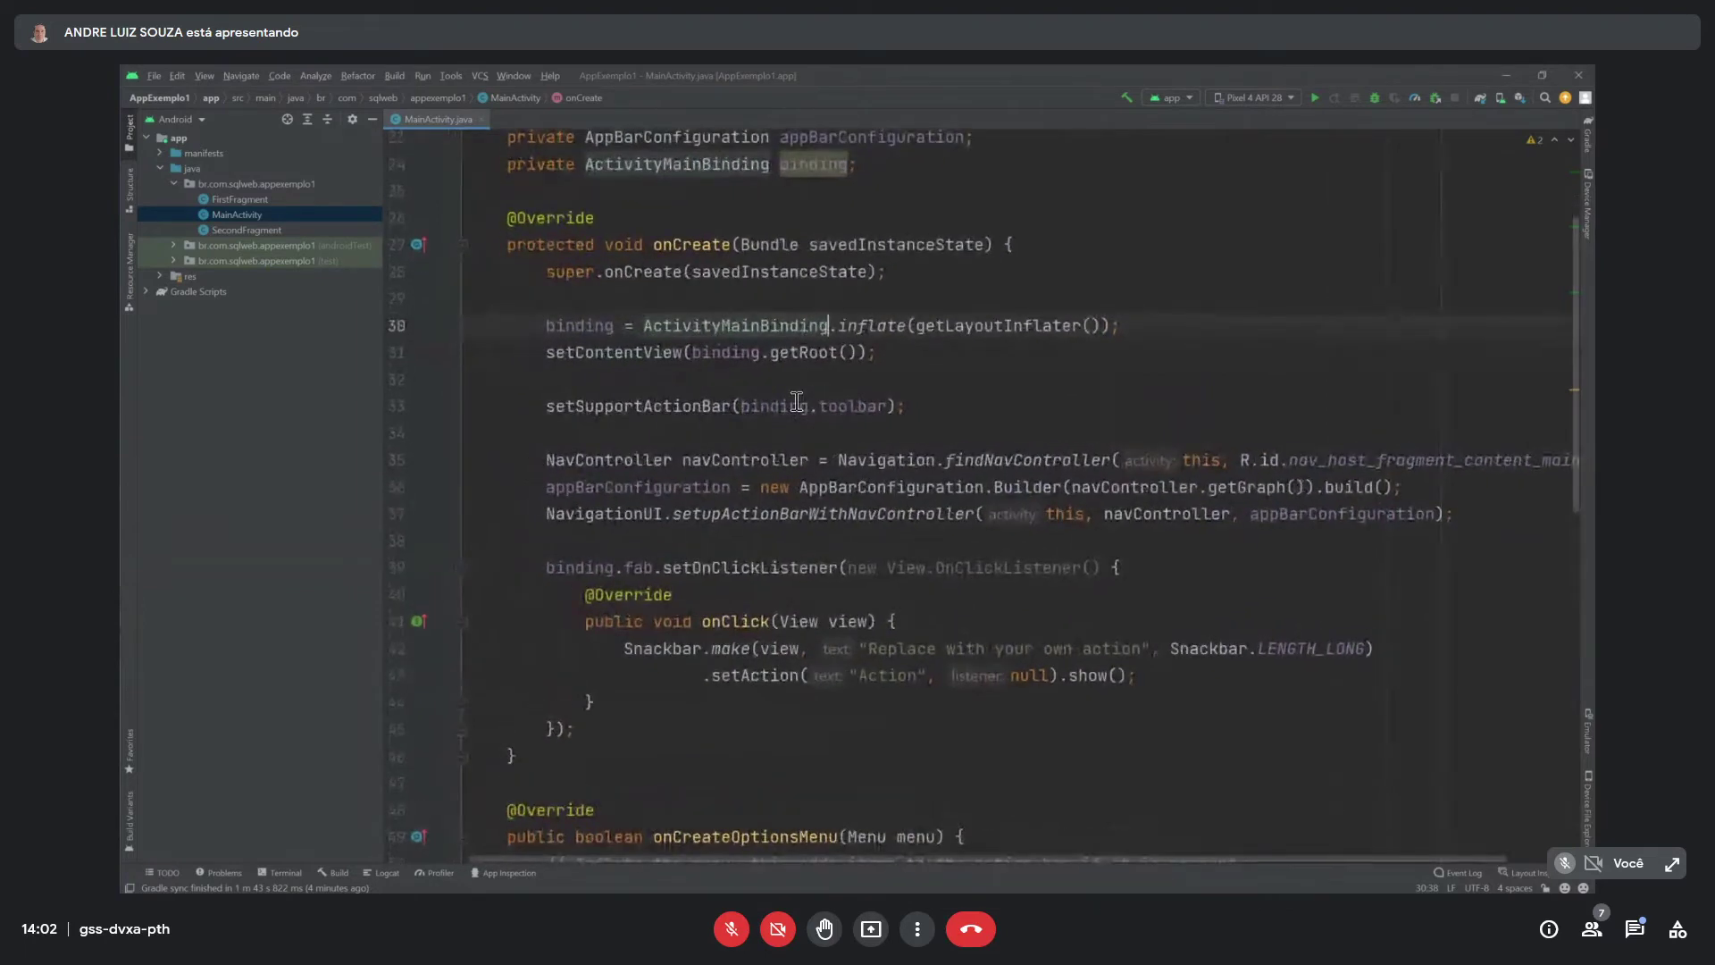
scroll(793, 403, up, 1)
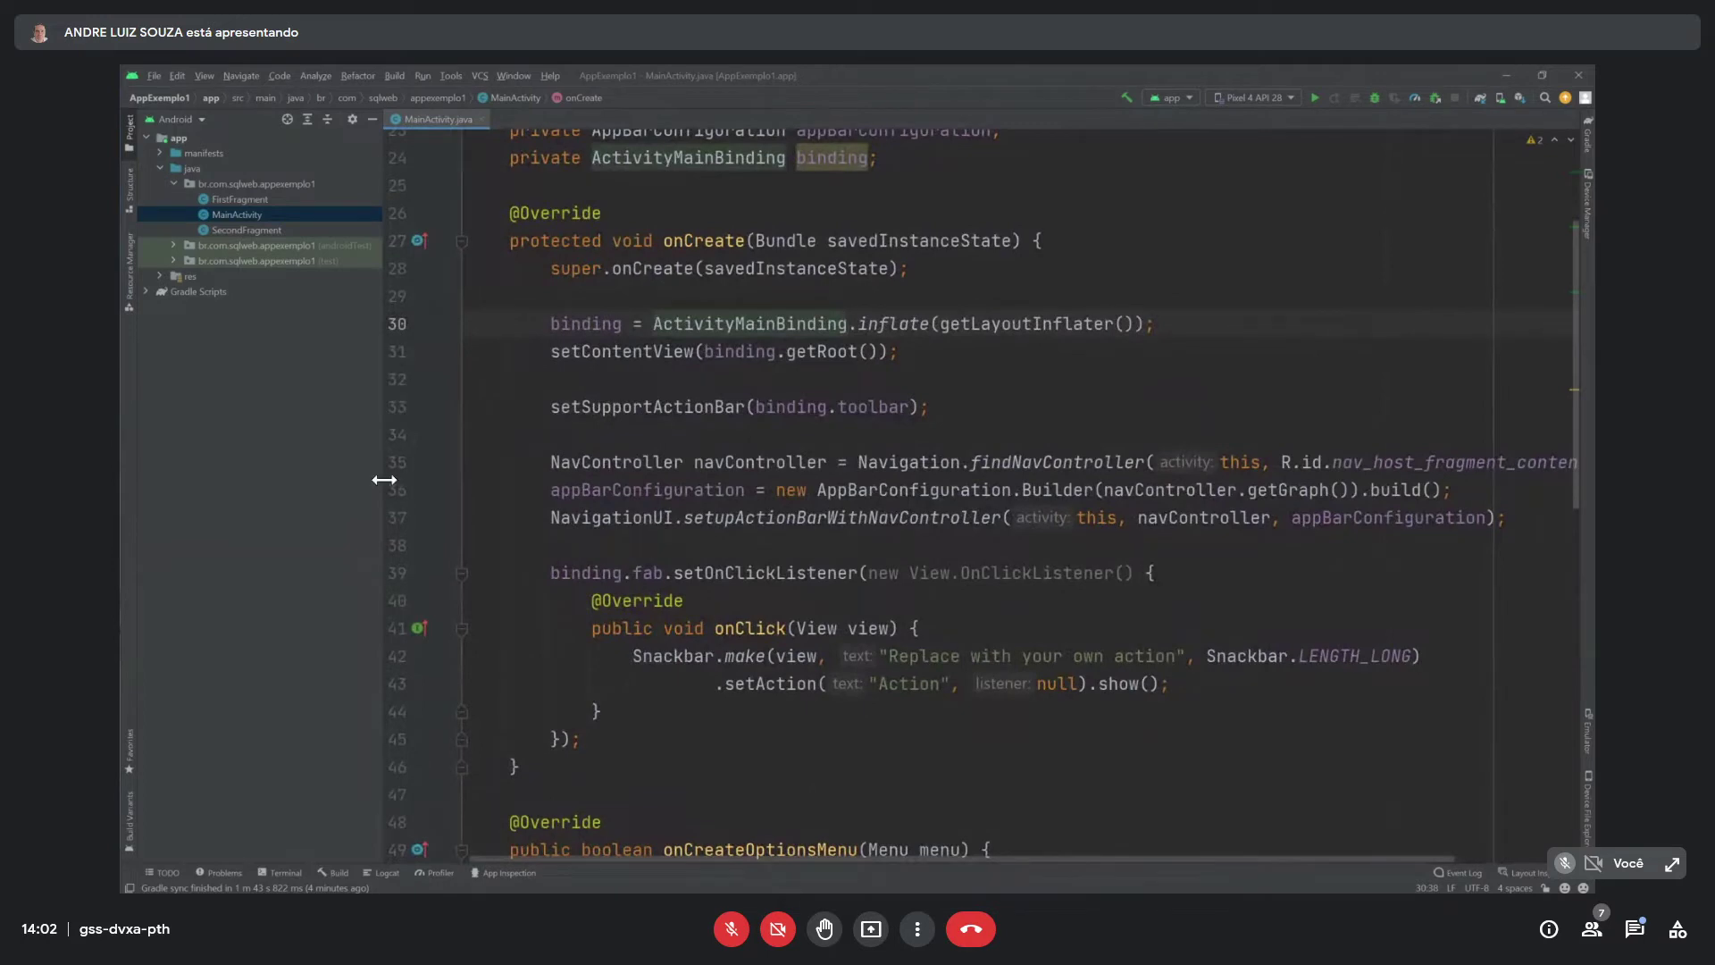
- Narrow the project tree to widen the editor and look through the whole MainActivity.java code
drag(384, 480, 344, 481)
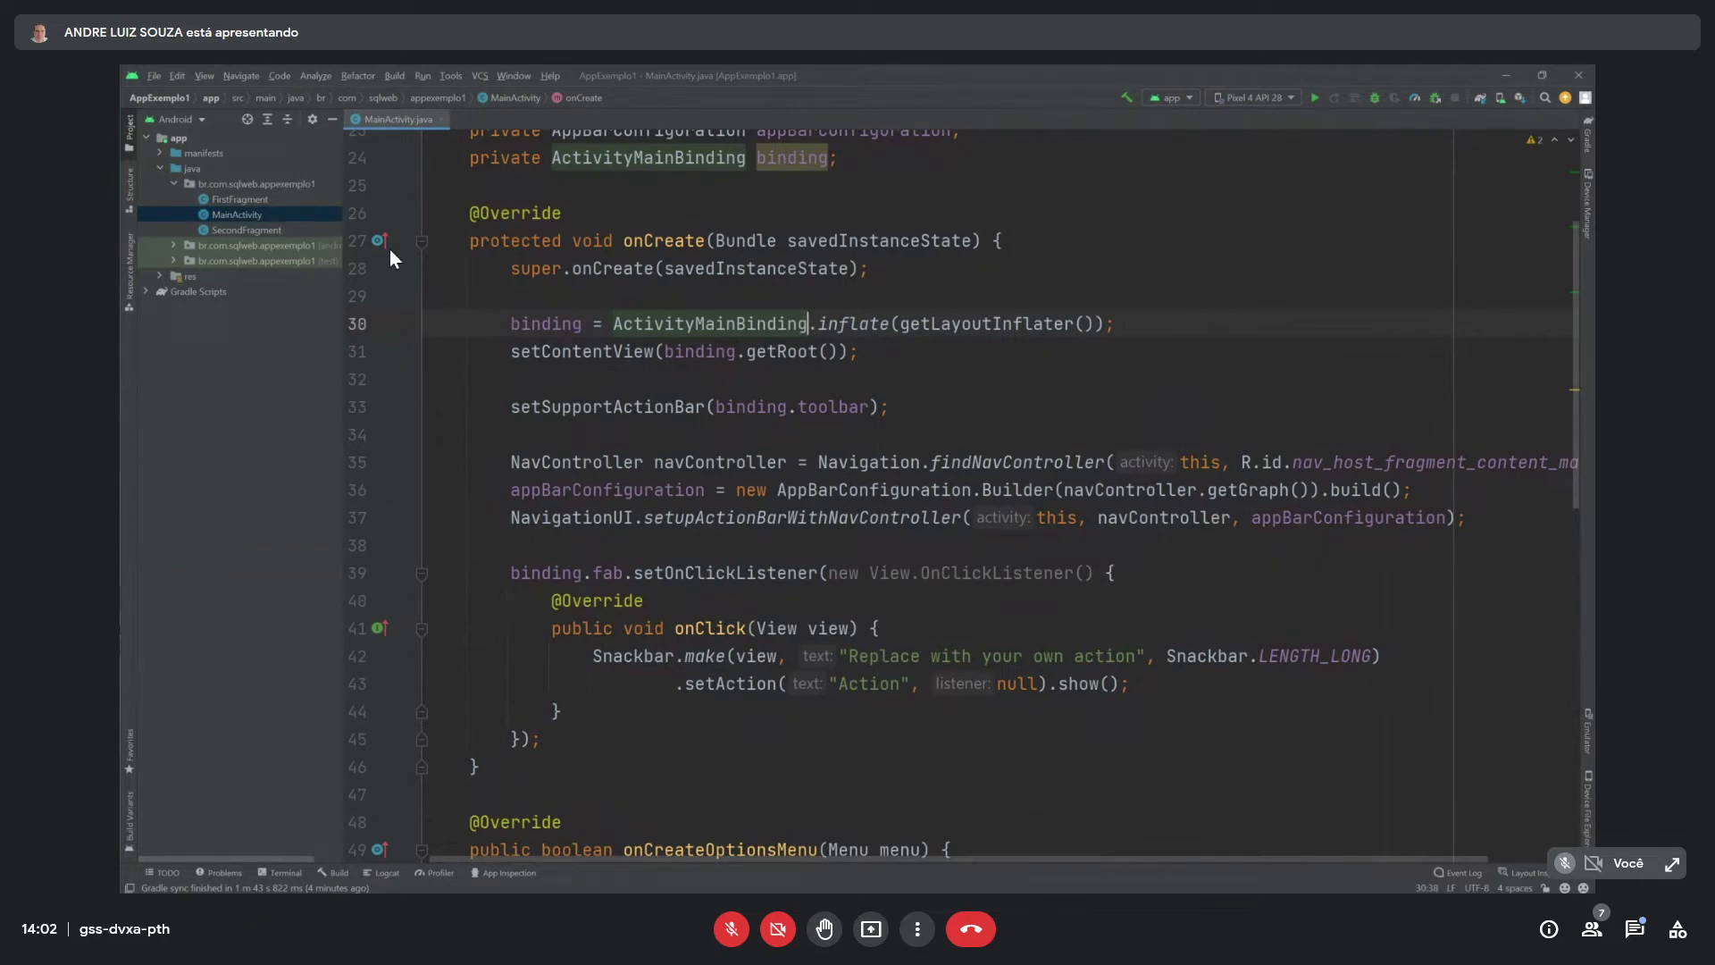
scroll(684, 353, up, 3)
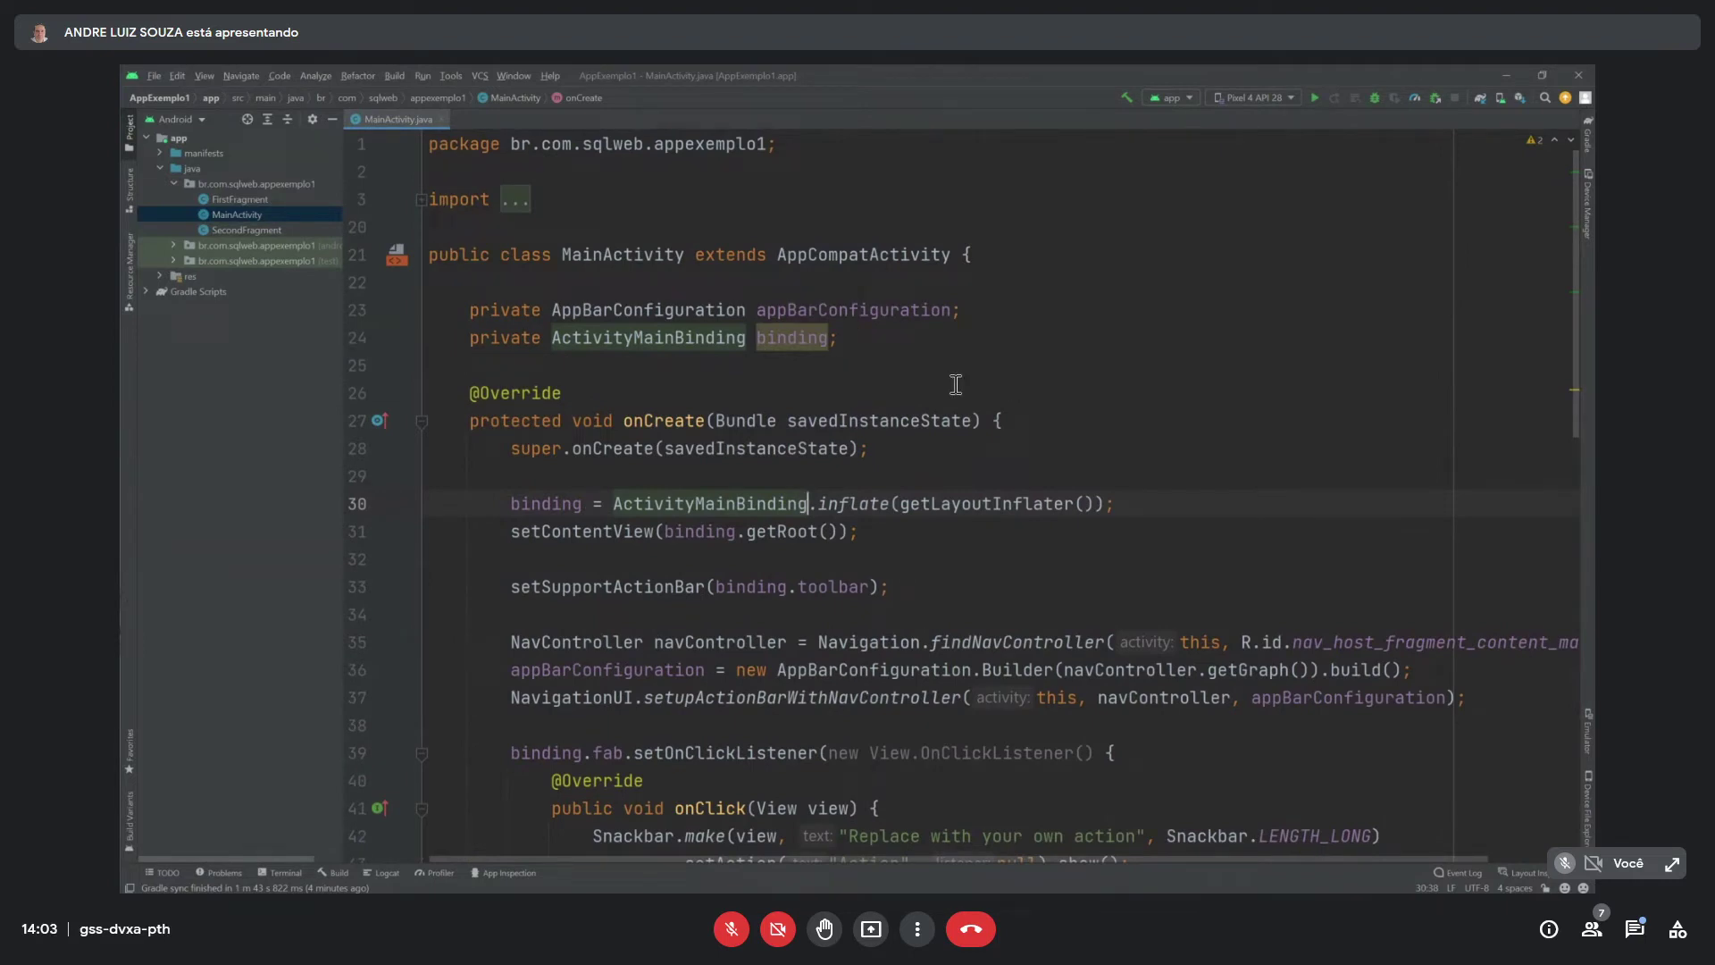
scroll(952, 382, down, 1)
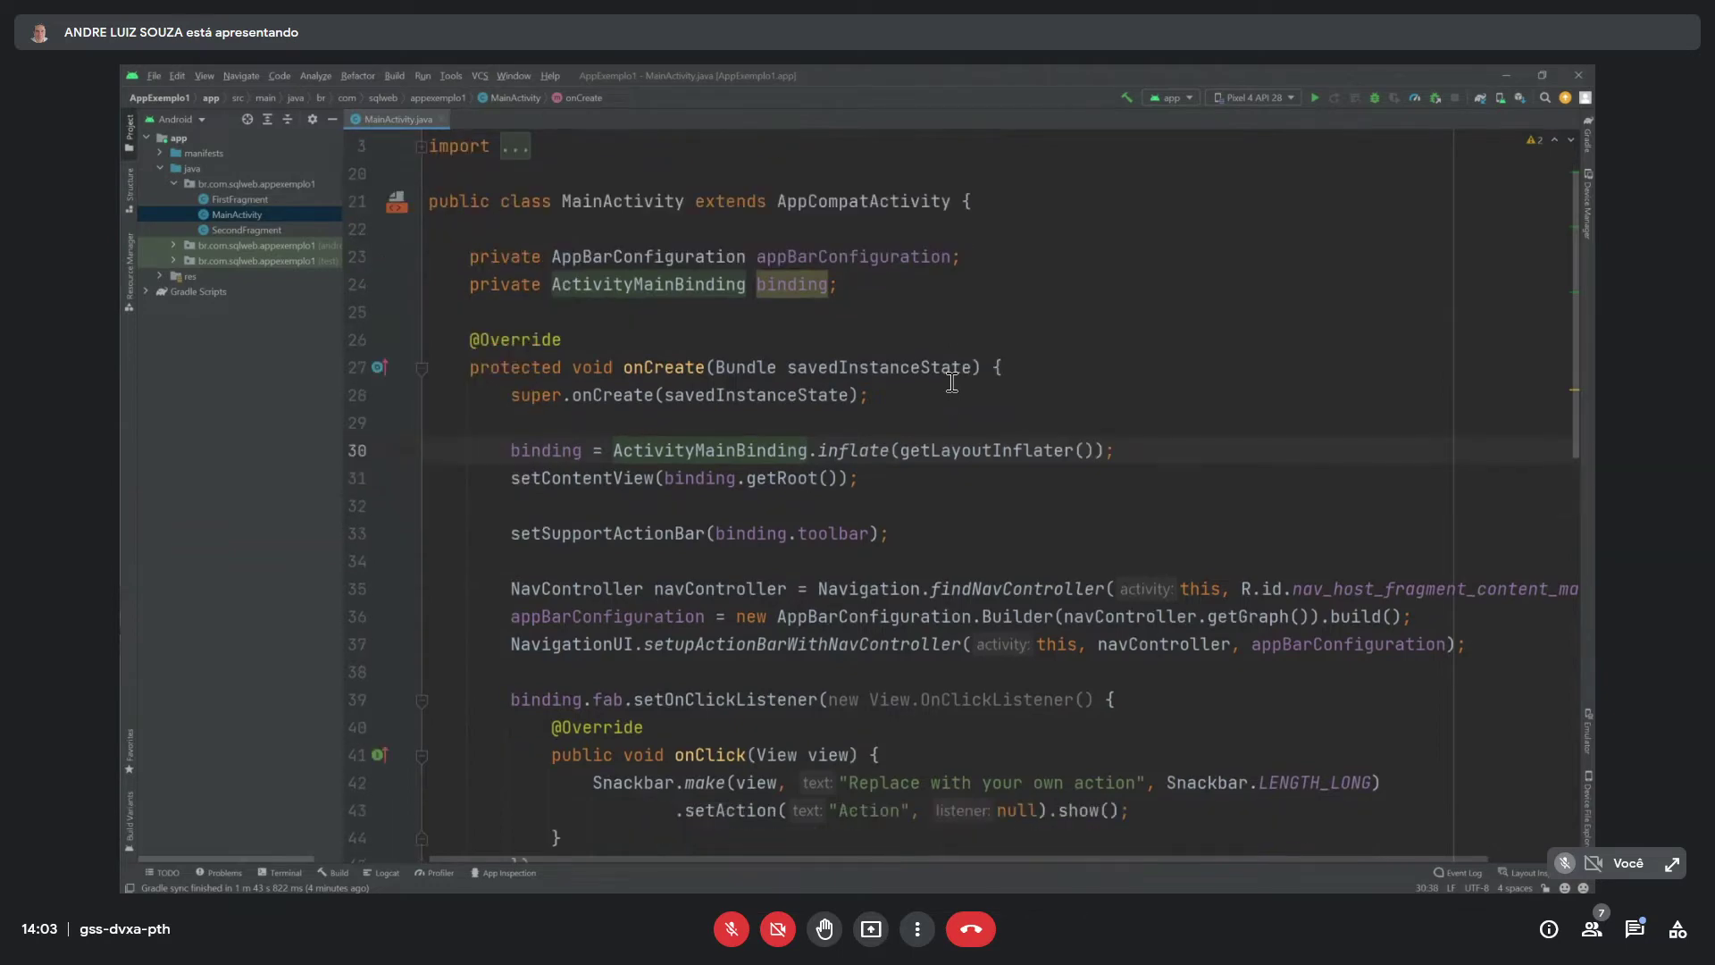
scroll(952, 383, down, 18)
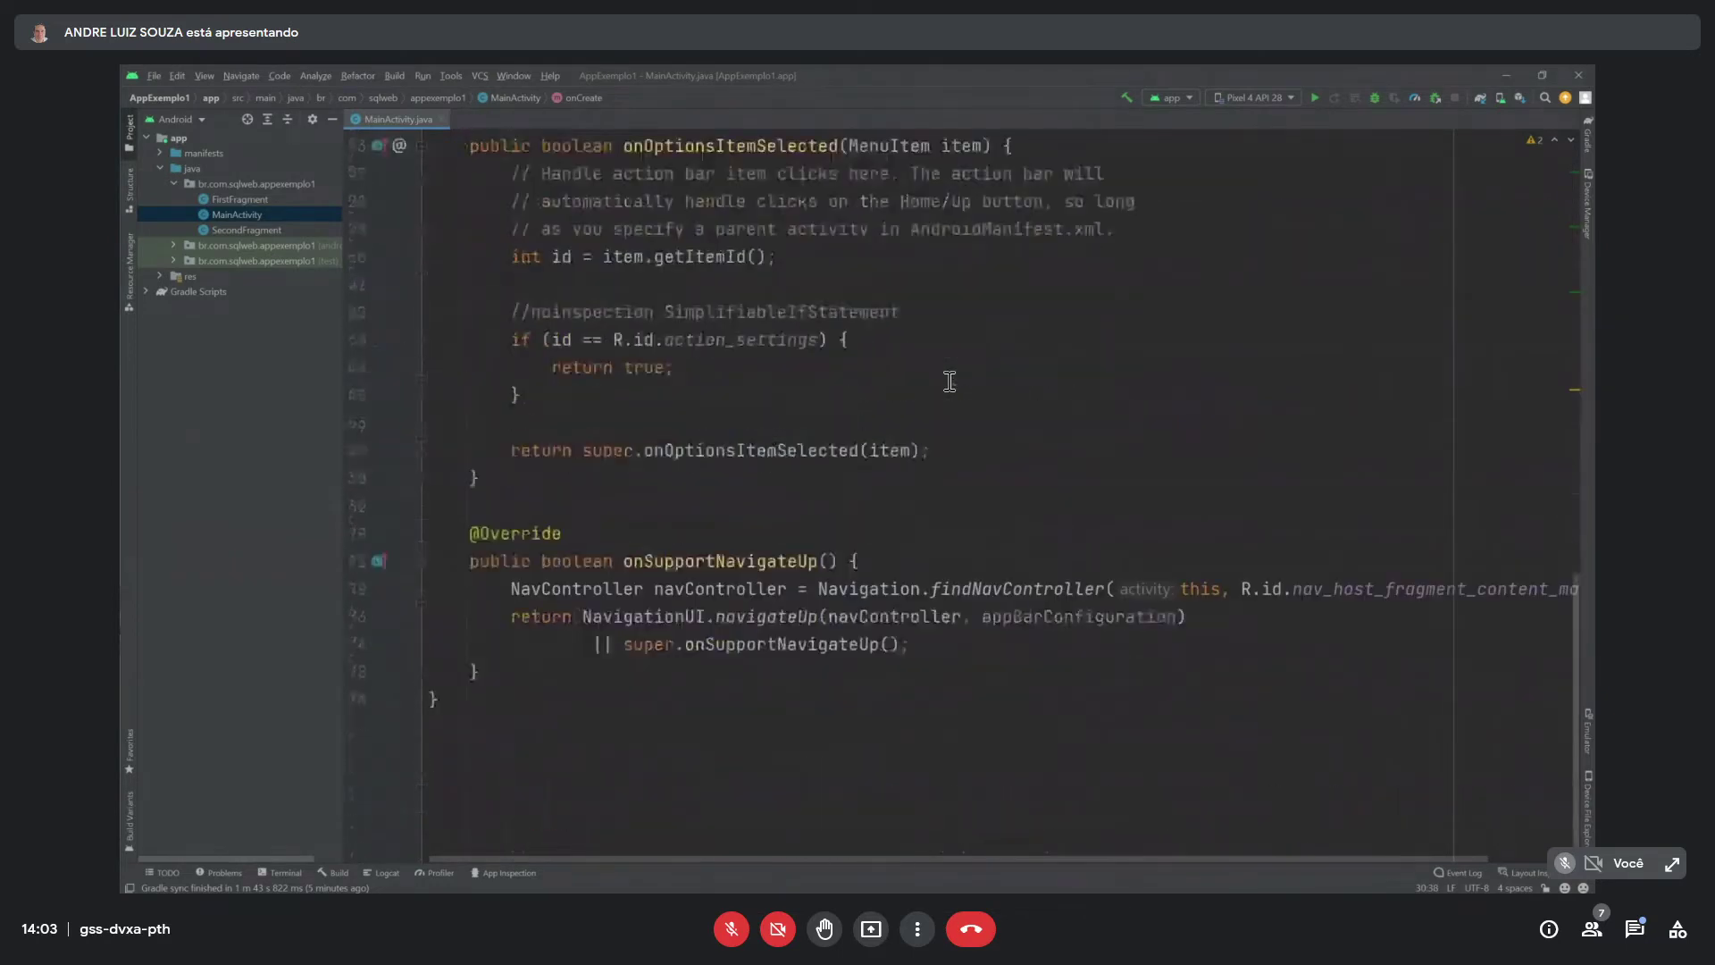
scroll(936, 382, up, 3)
scroll(937, 383, up, 16)
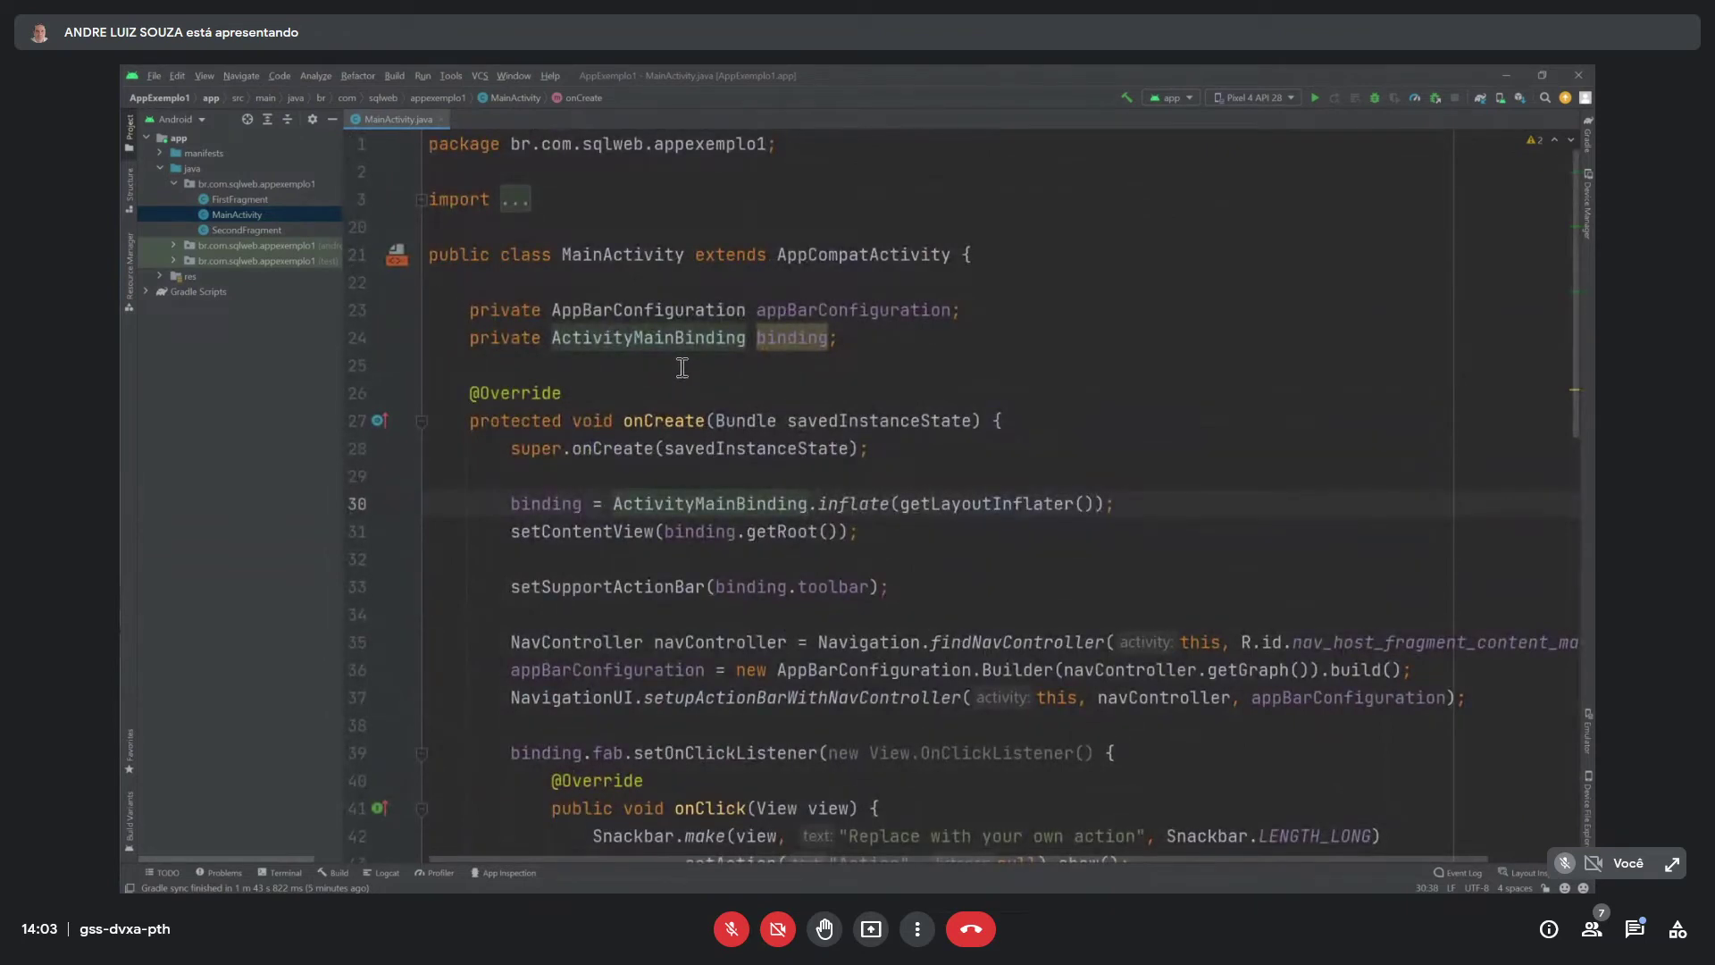
- Highlight the class keyword of MainActivity, and unfold the import block to review its import lines before folding it again
click(501, 257)
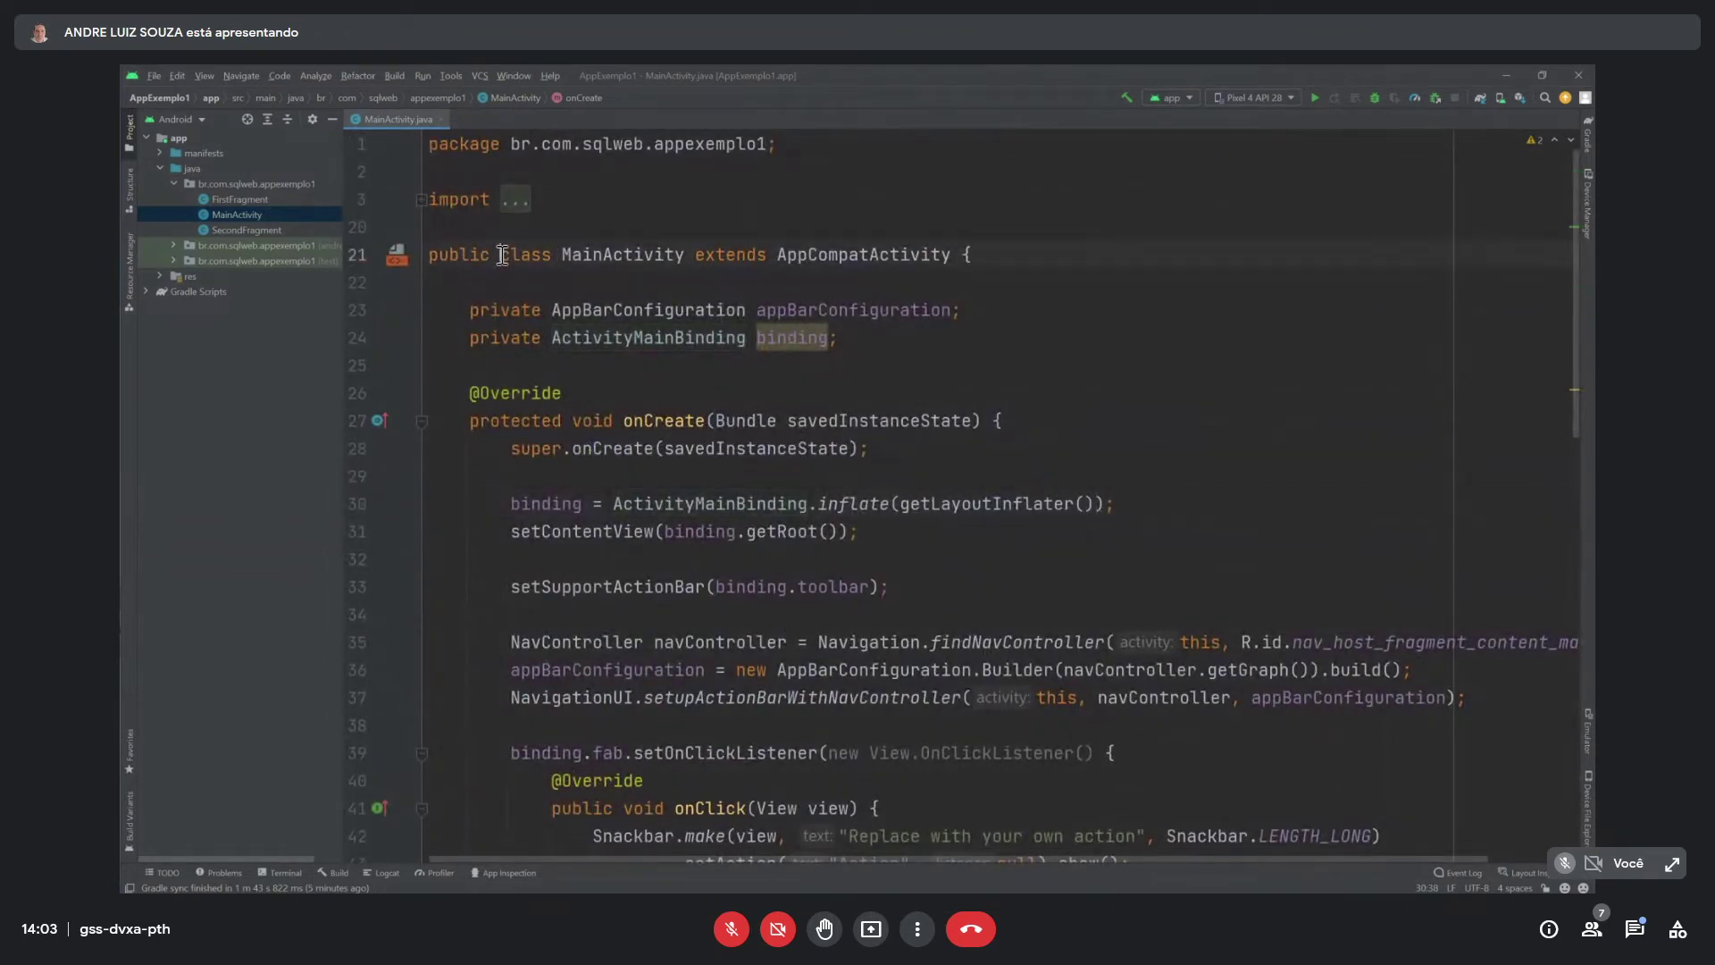
double_click(513, 259)
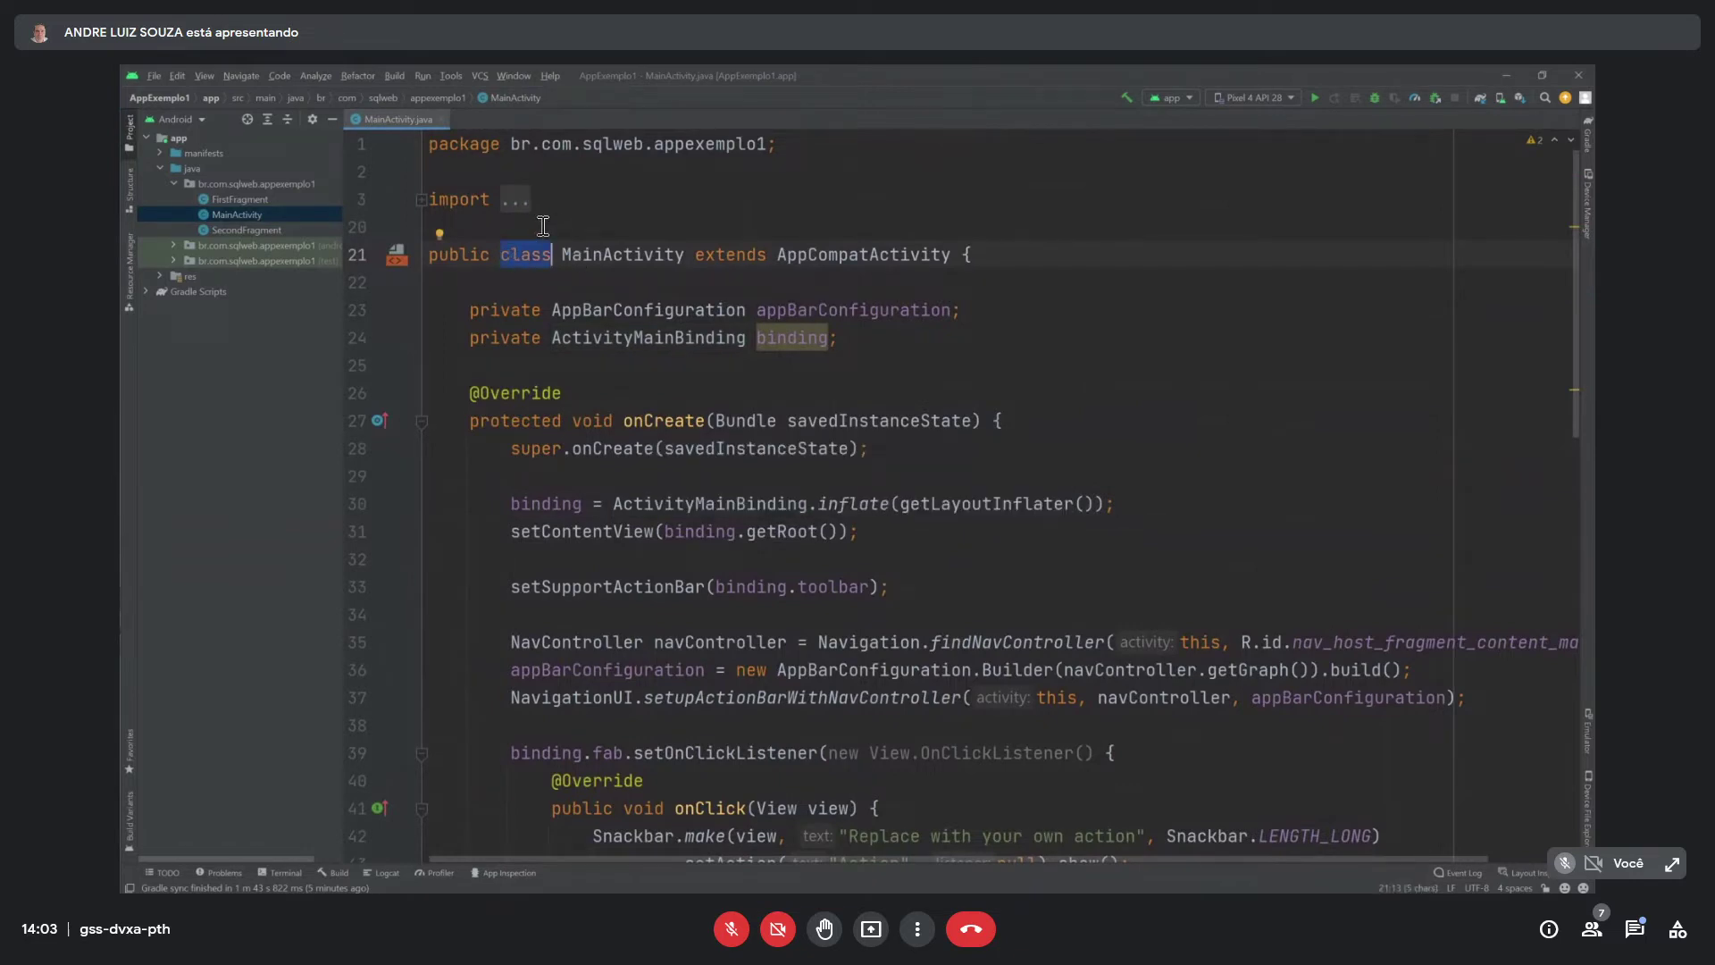
click(544, 226)
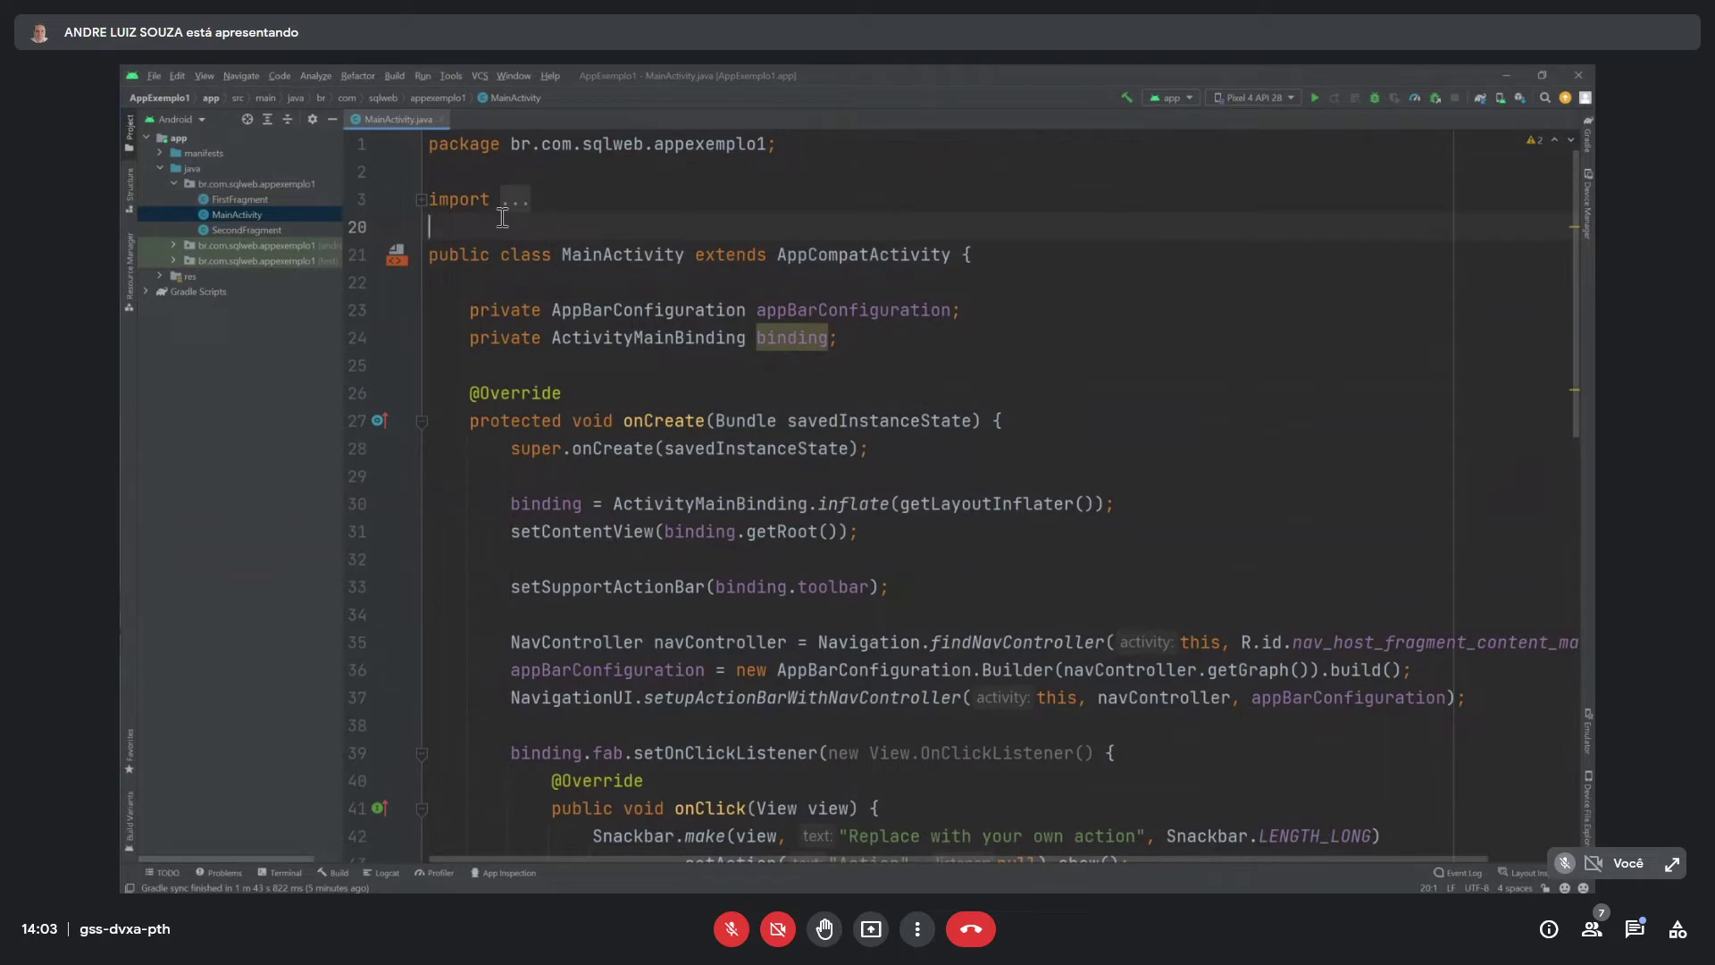
click(421, 200)
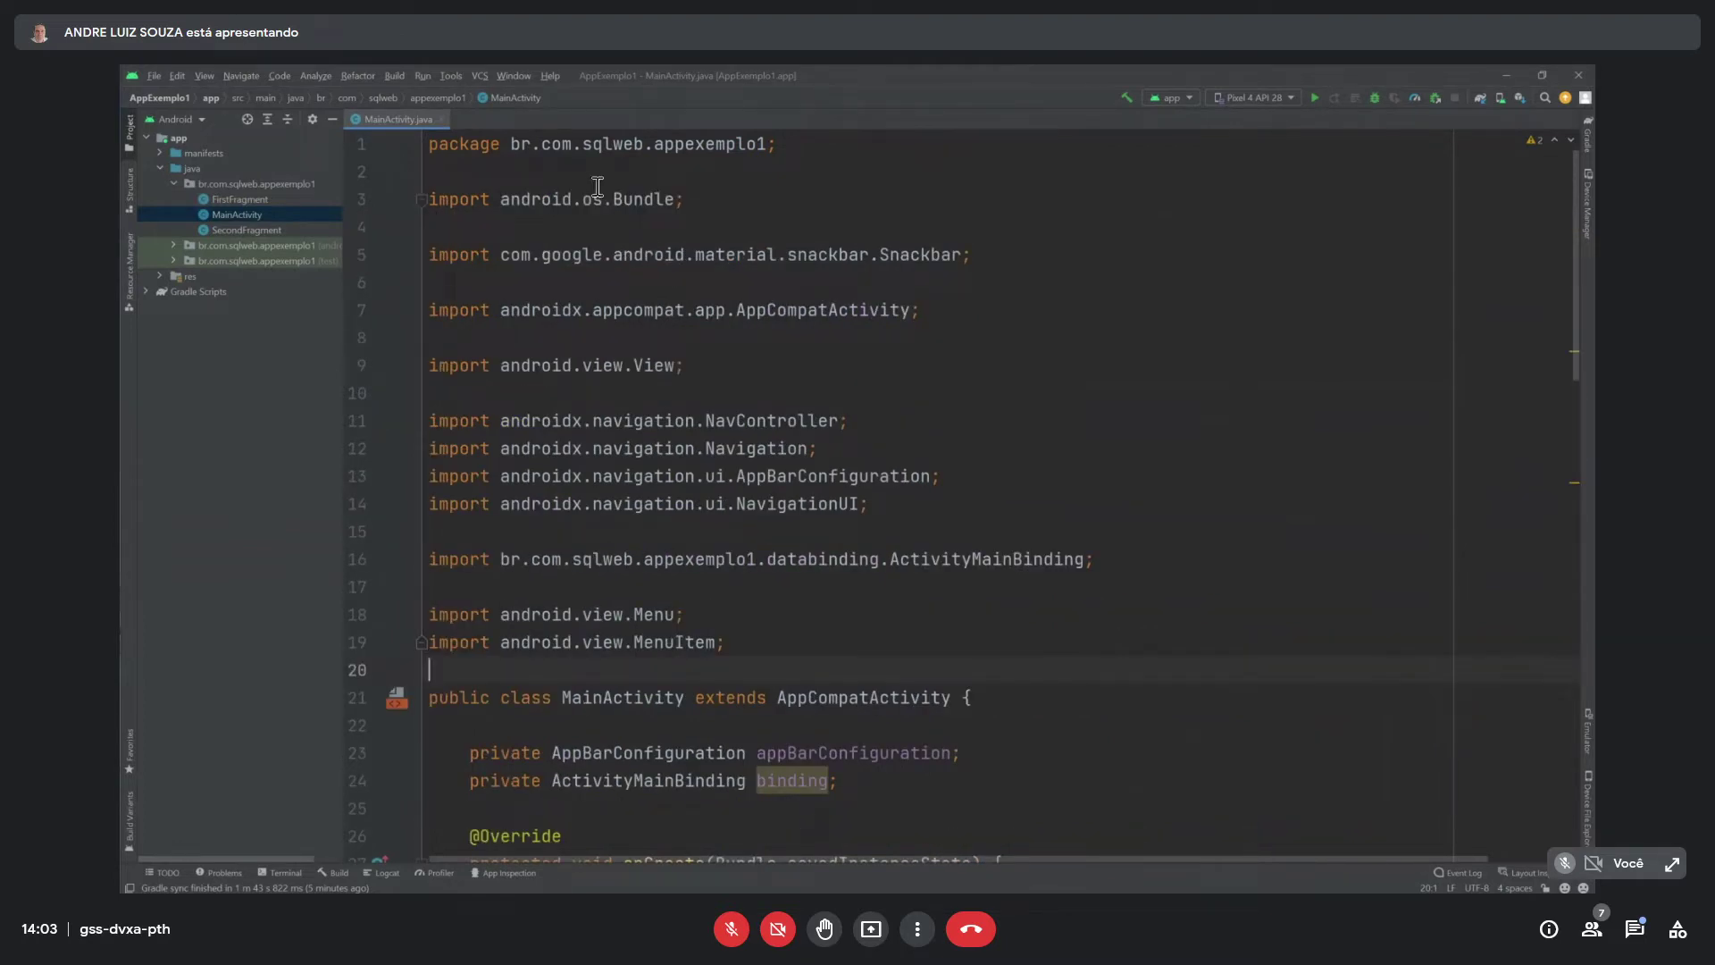
drag(596, 179, 816, 641)
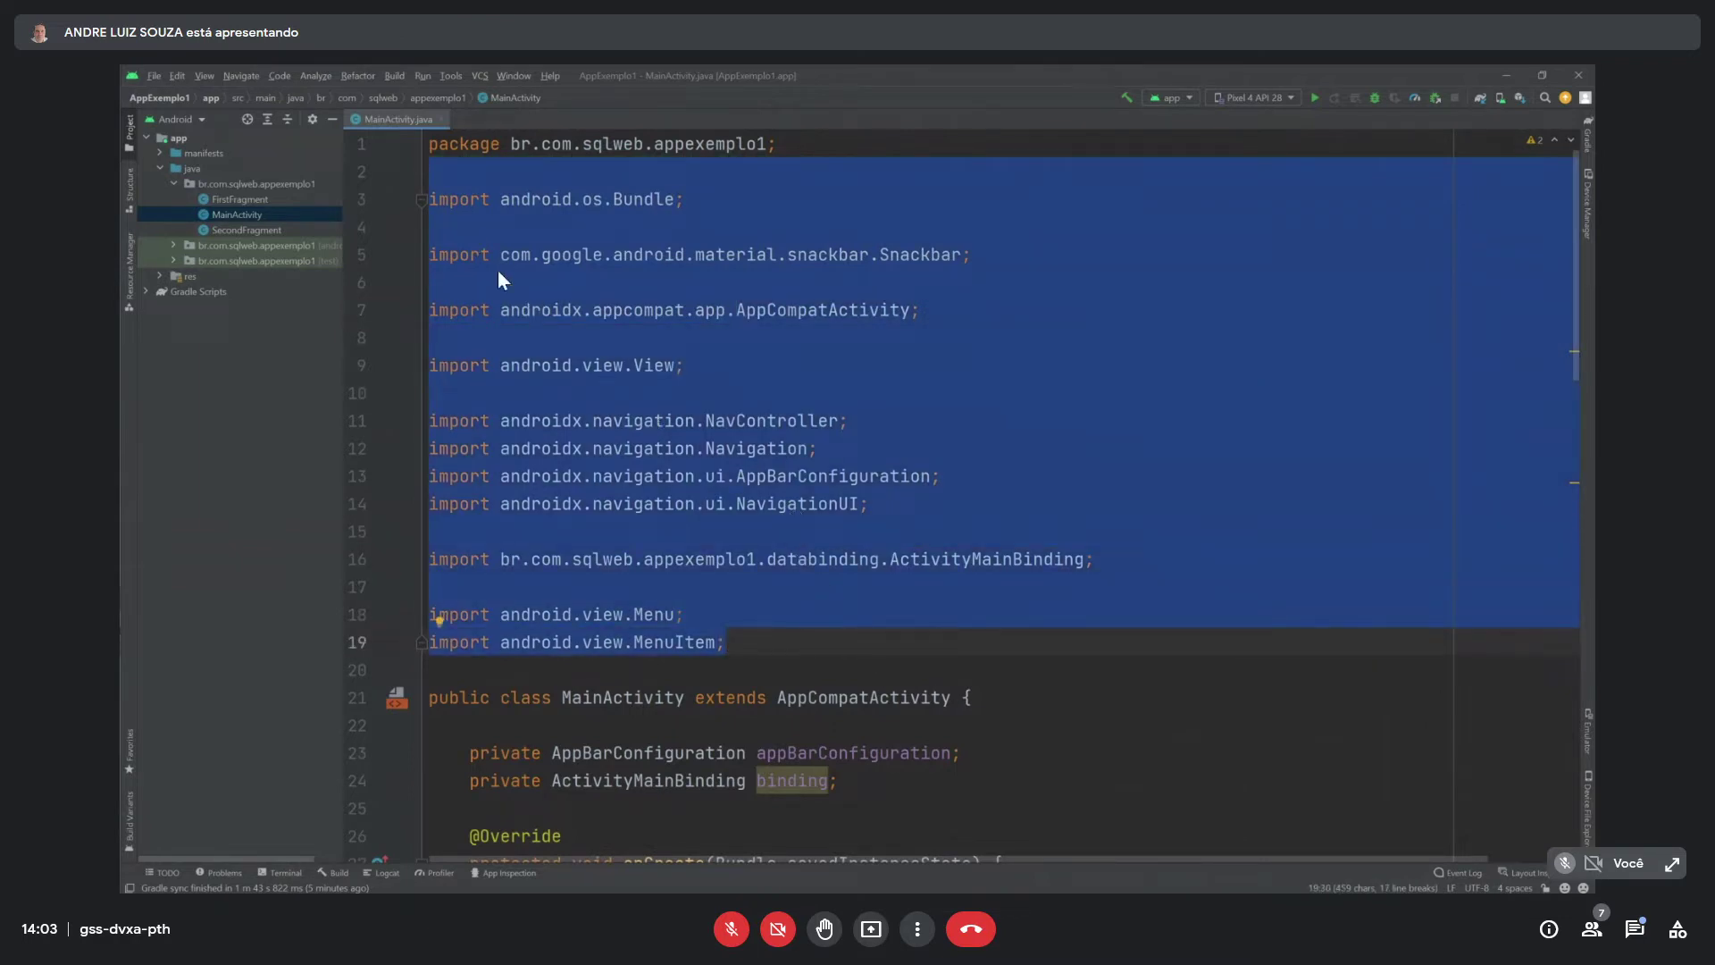
click(421, 199)
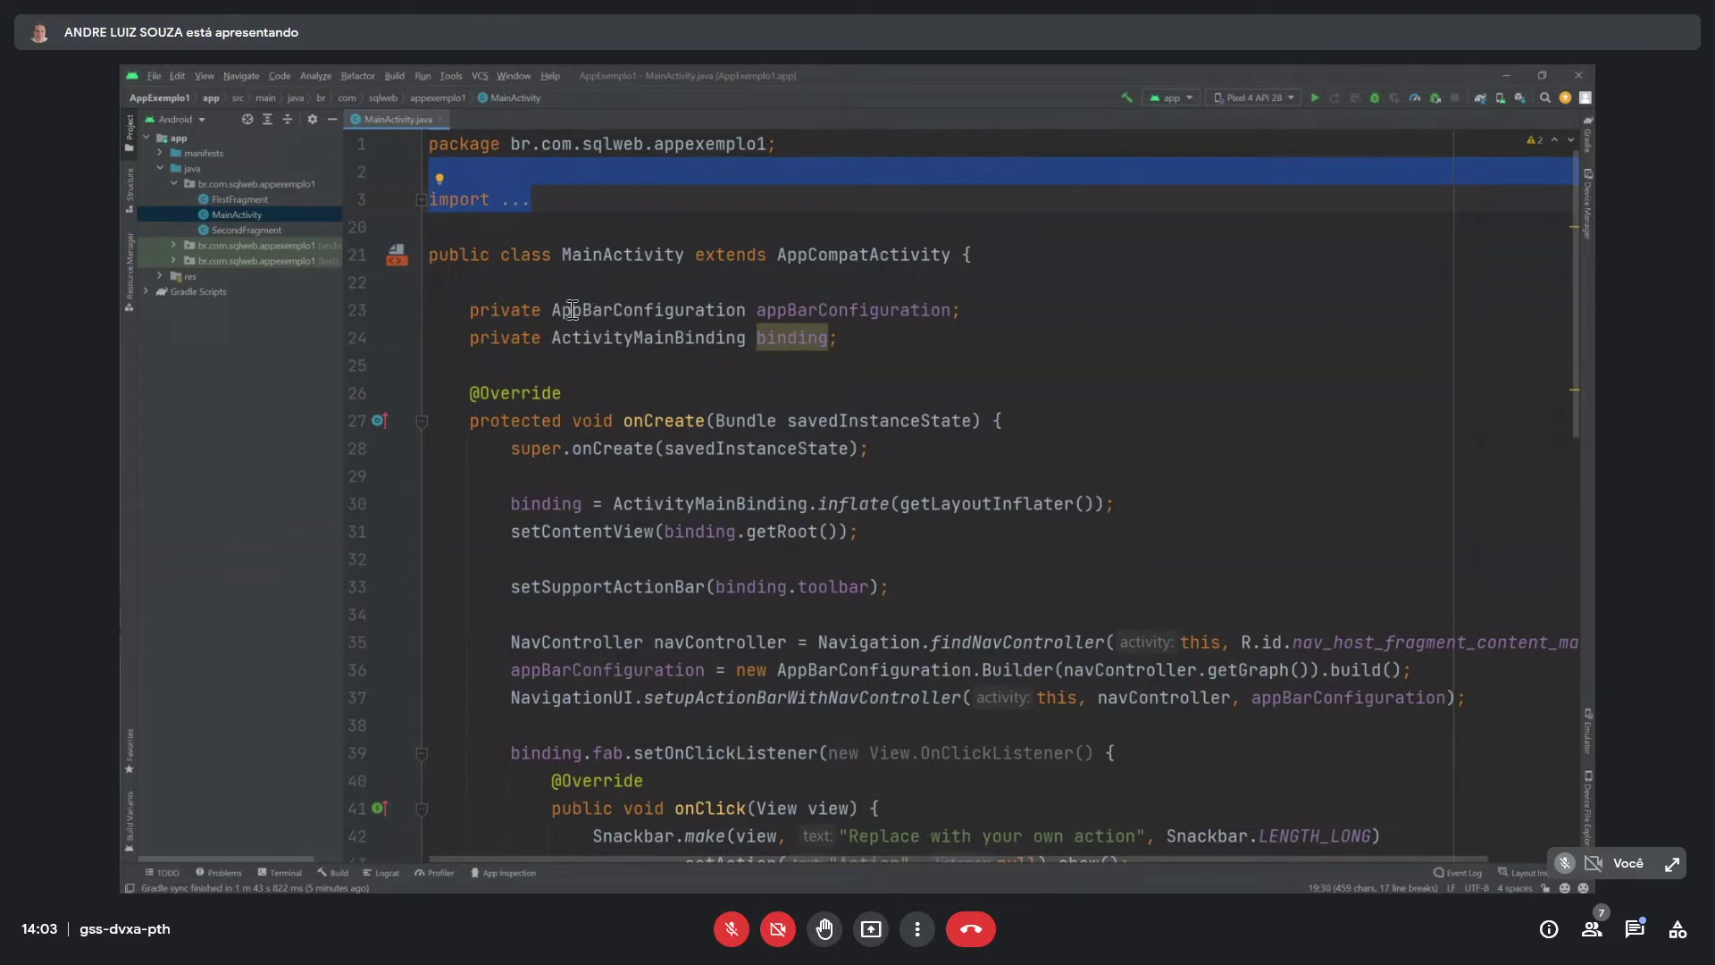
- Examine the onCreate method, highlighting its body, and look over the options menu methods below it in MainActivity.java
scroll(735, 318, down, 2)
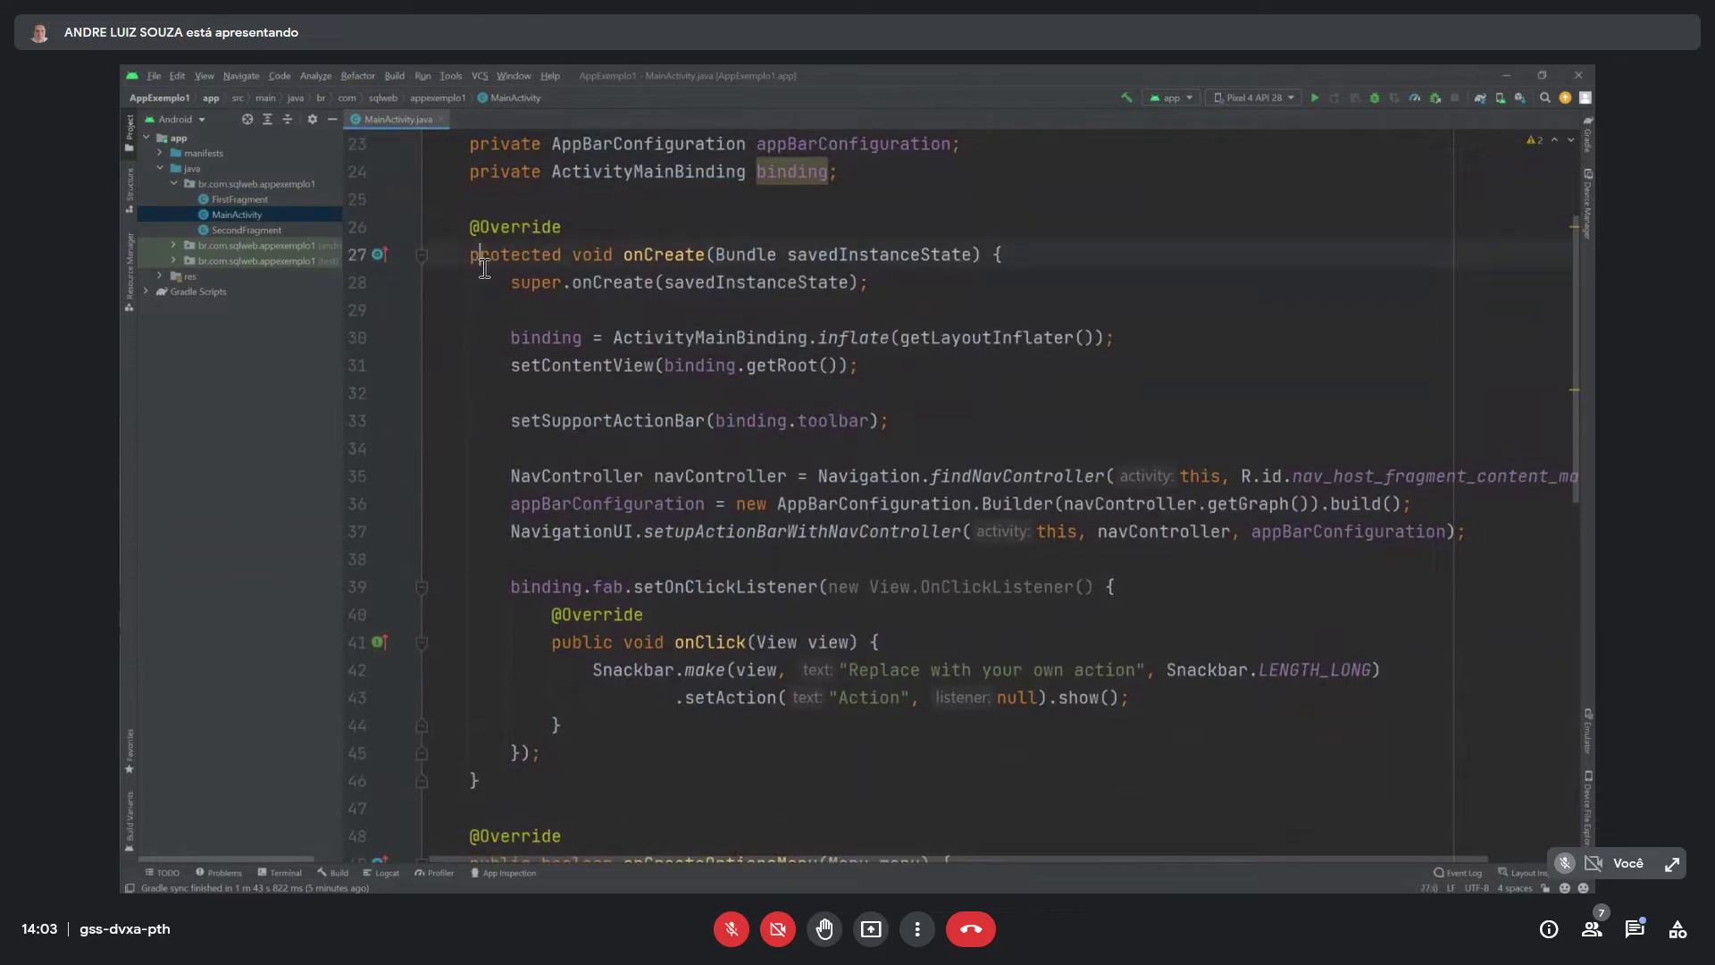
drag(489, 257, 933, 758)
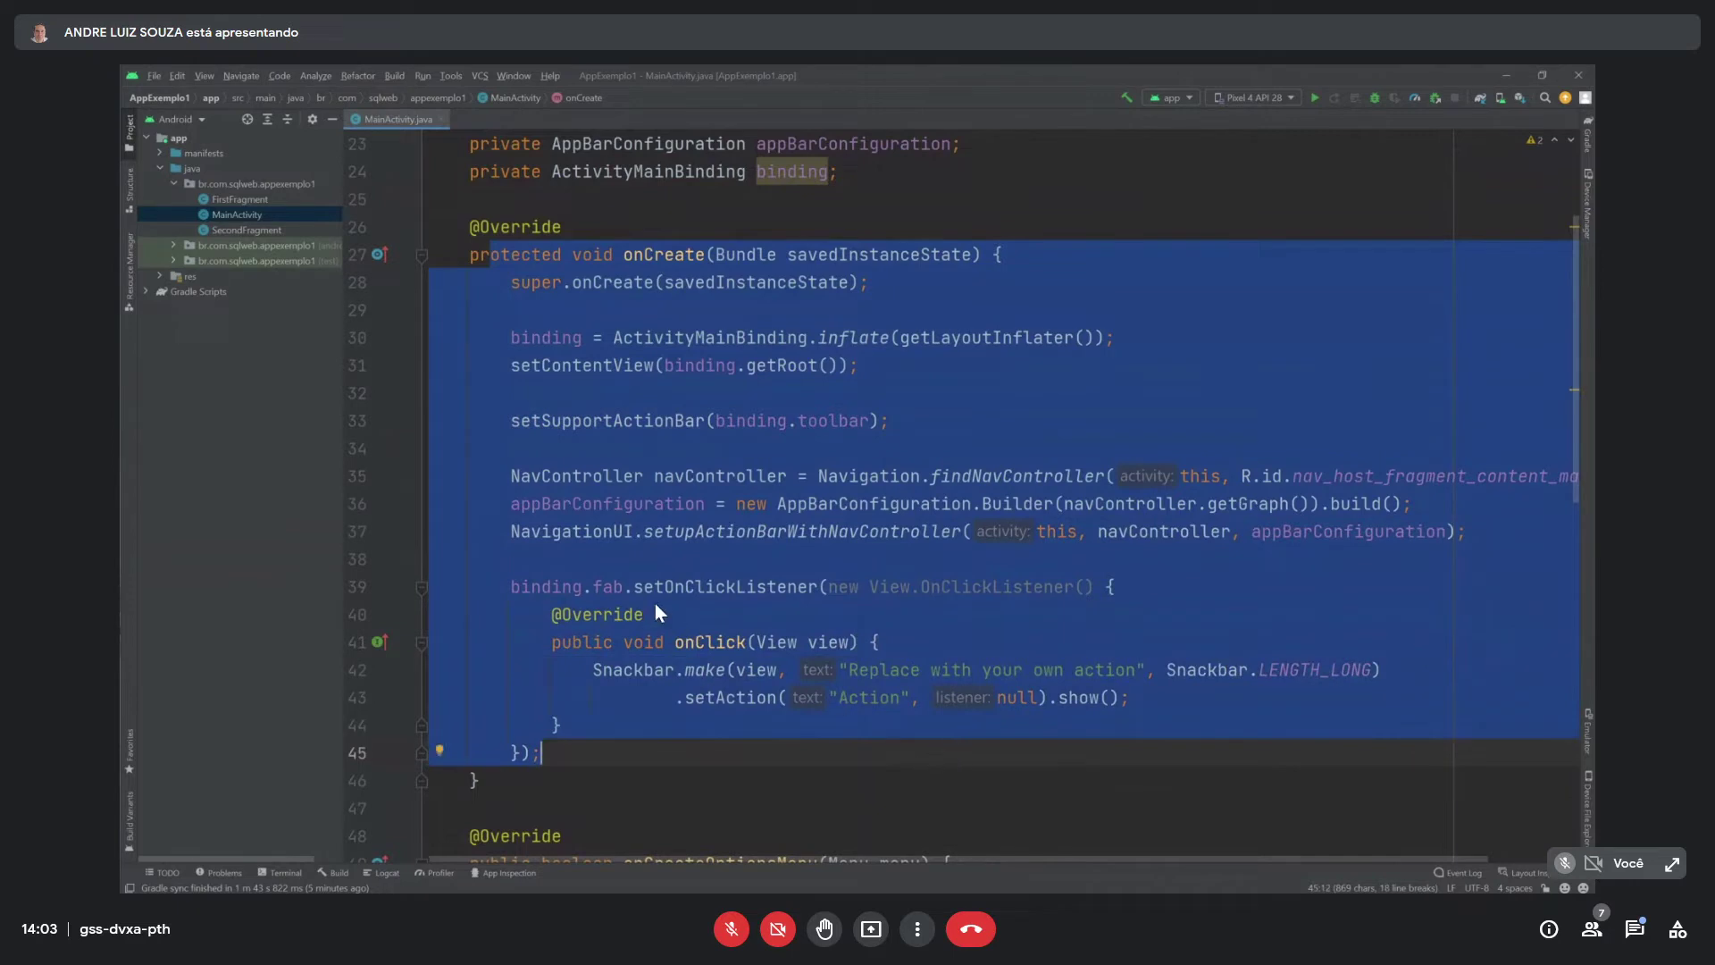
click(638, 560)
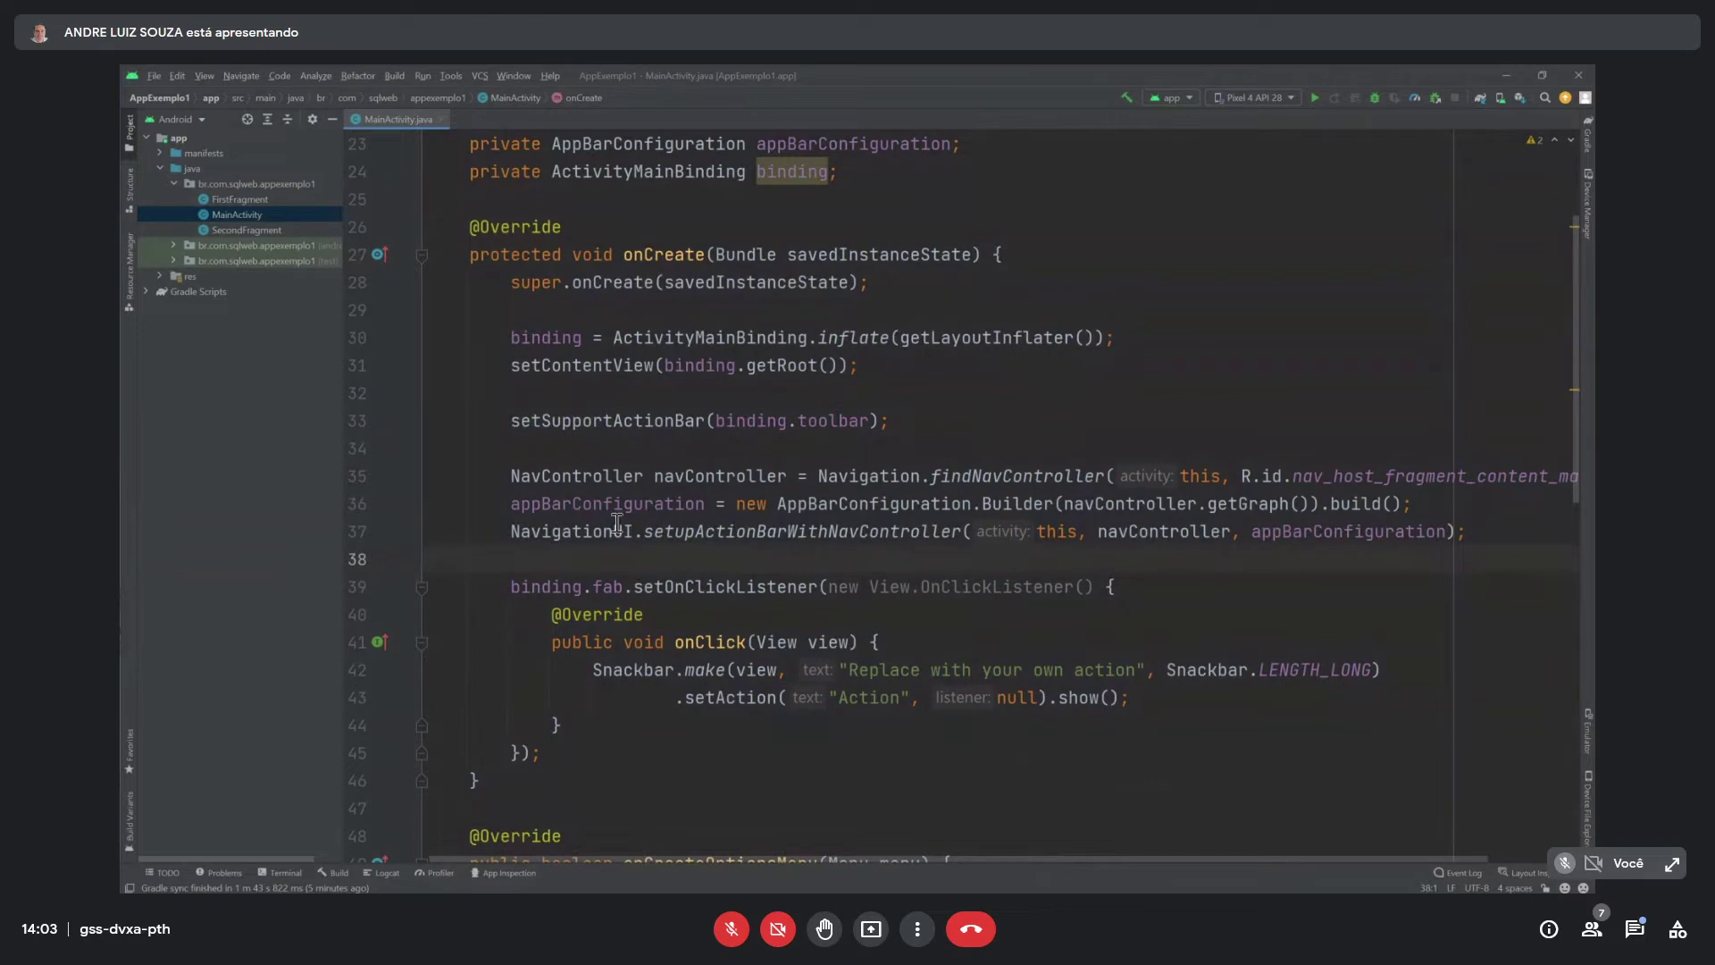
drag(500, 306, 758, 735)
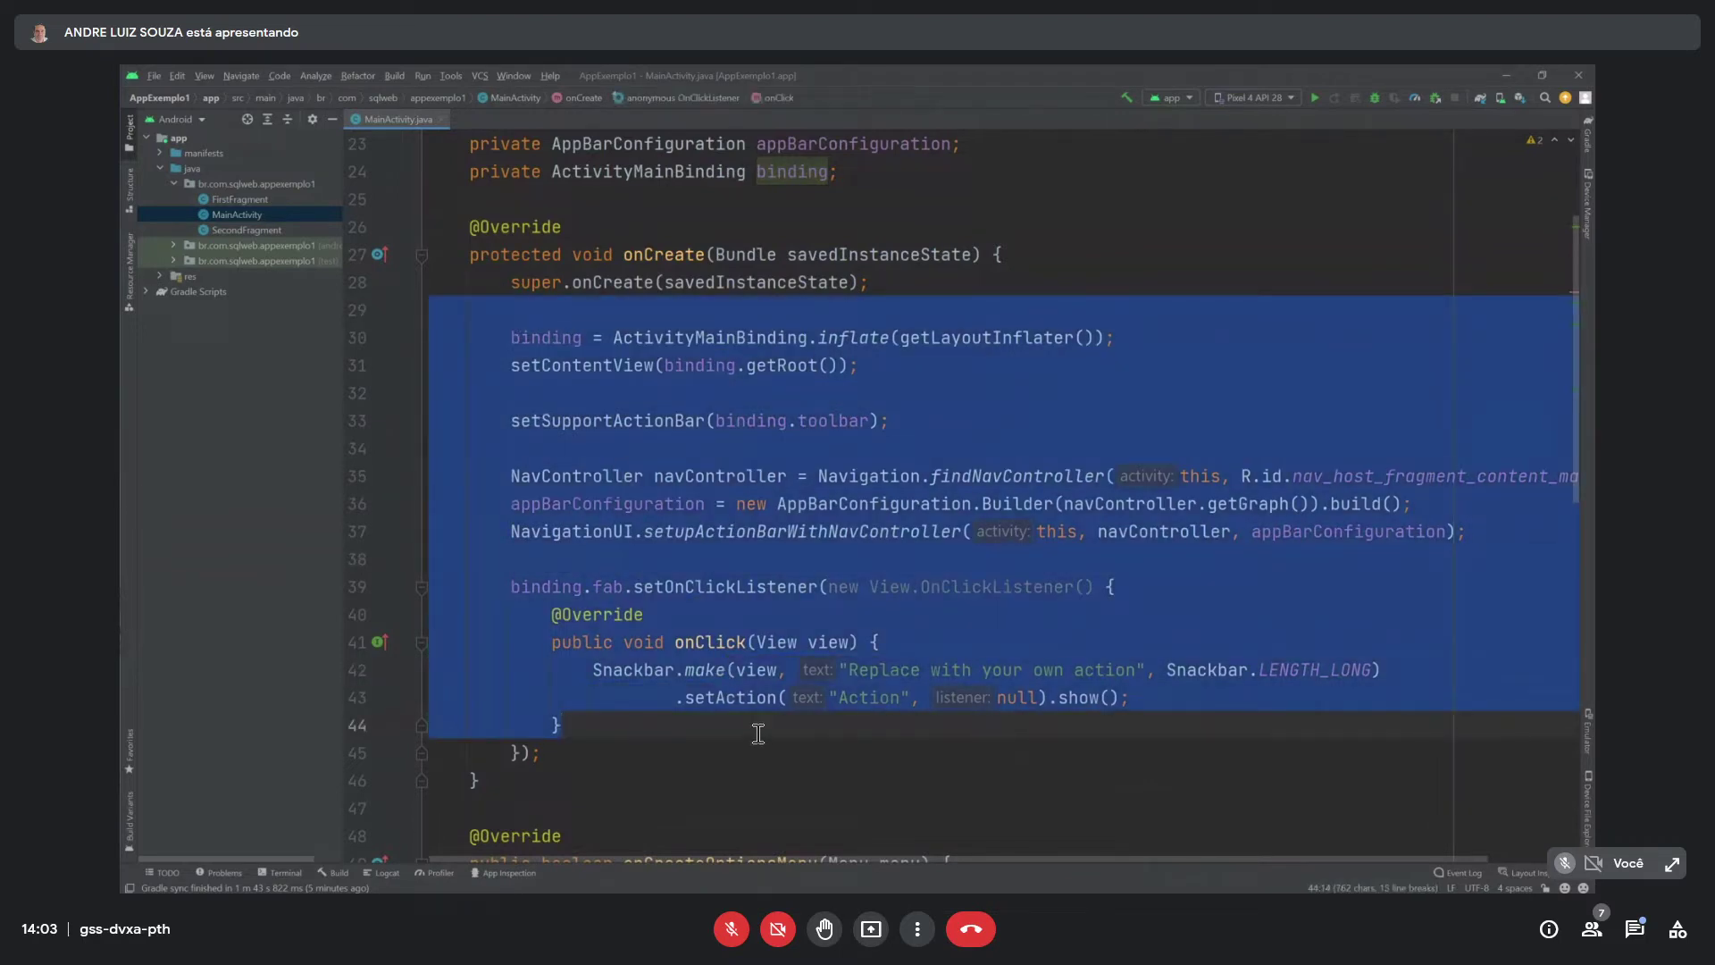
scroll(759, 728, down, 3)
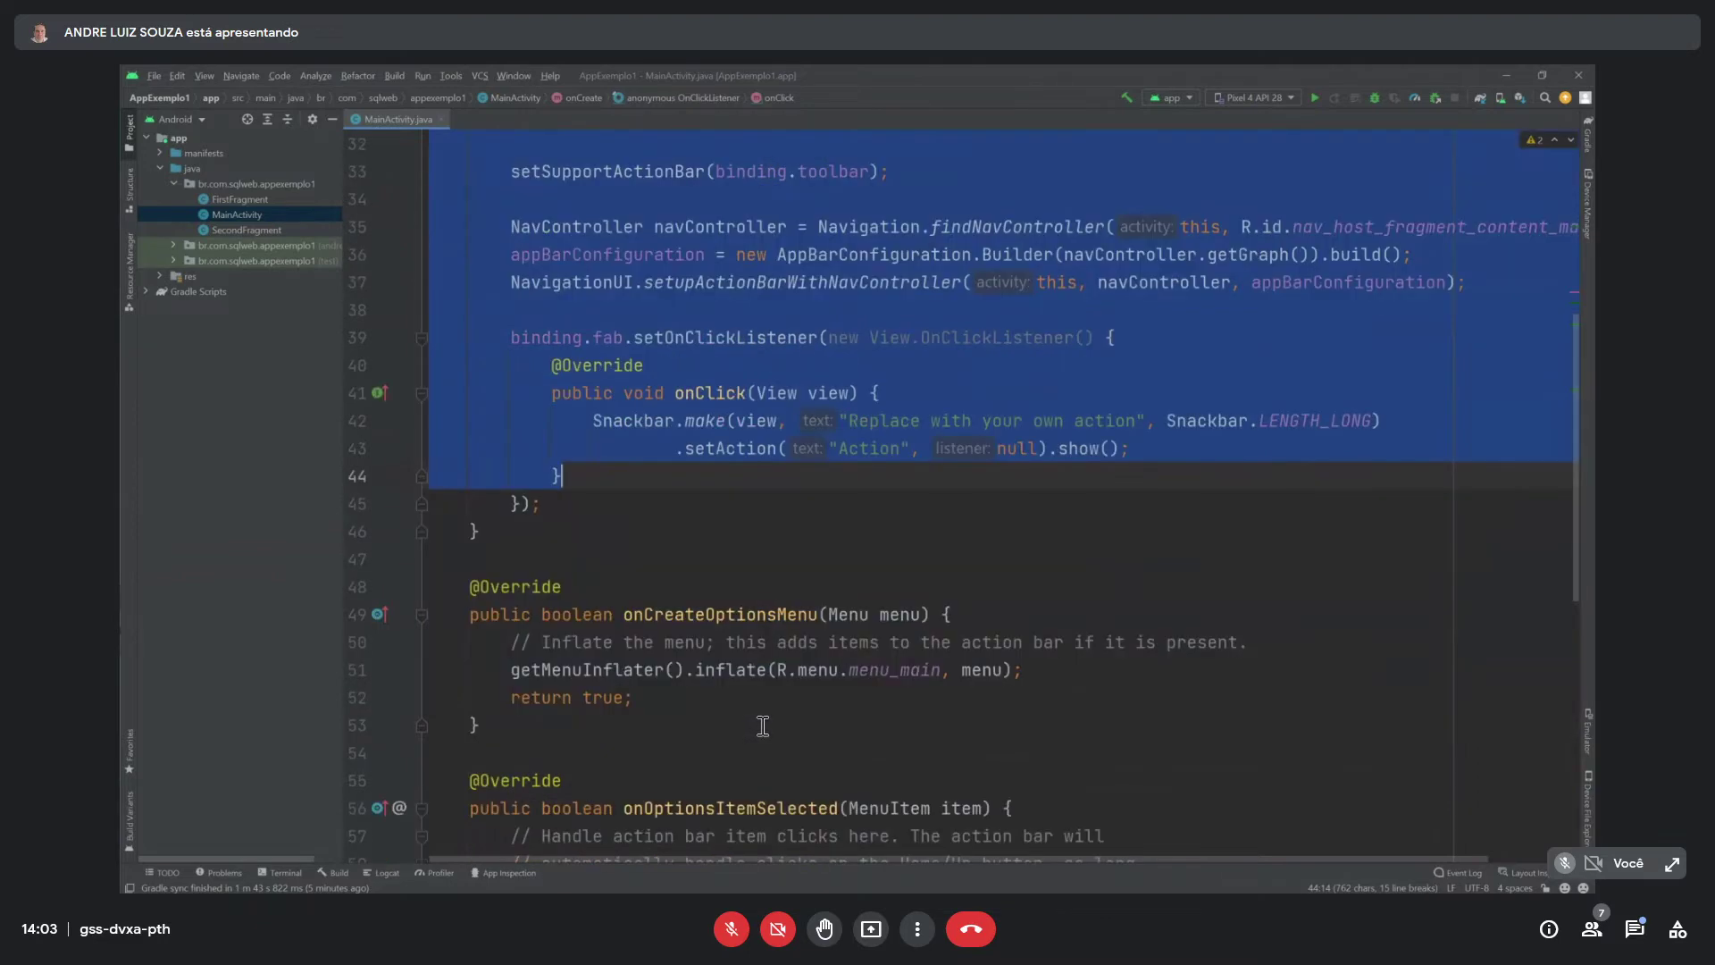
scroll(762, 726, down, 3)
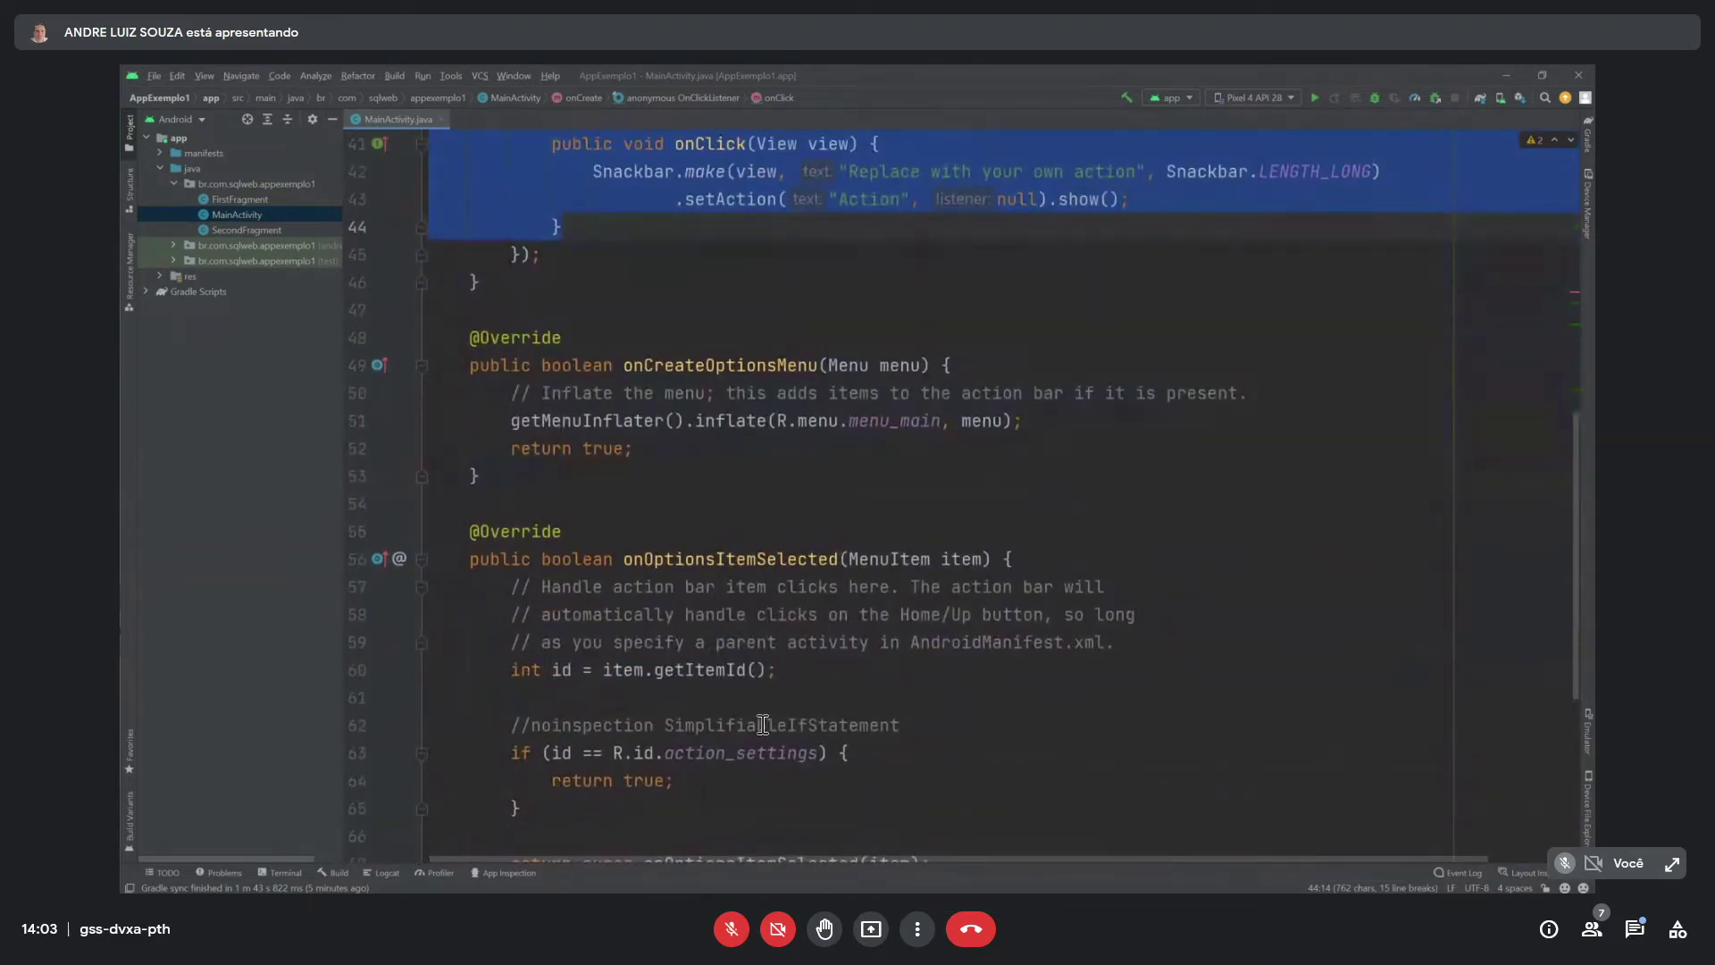
scroll(857, 536, up, 7)
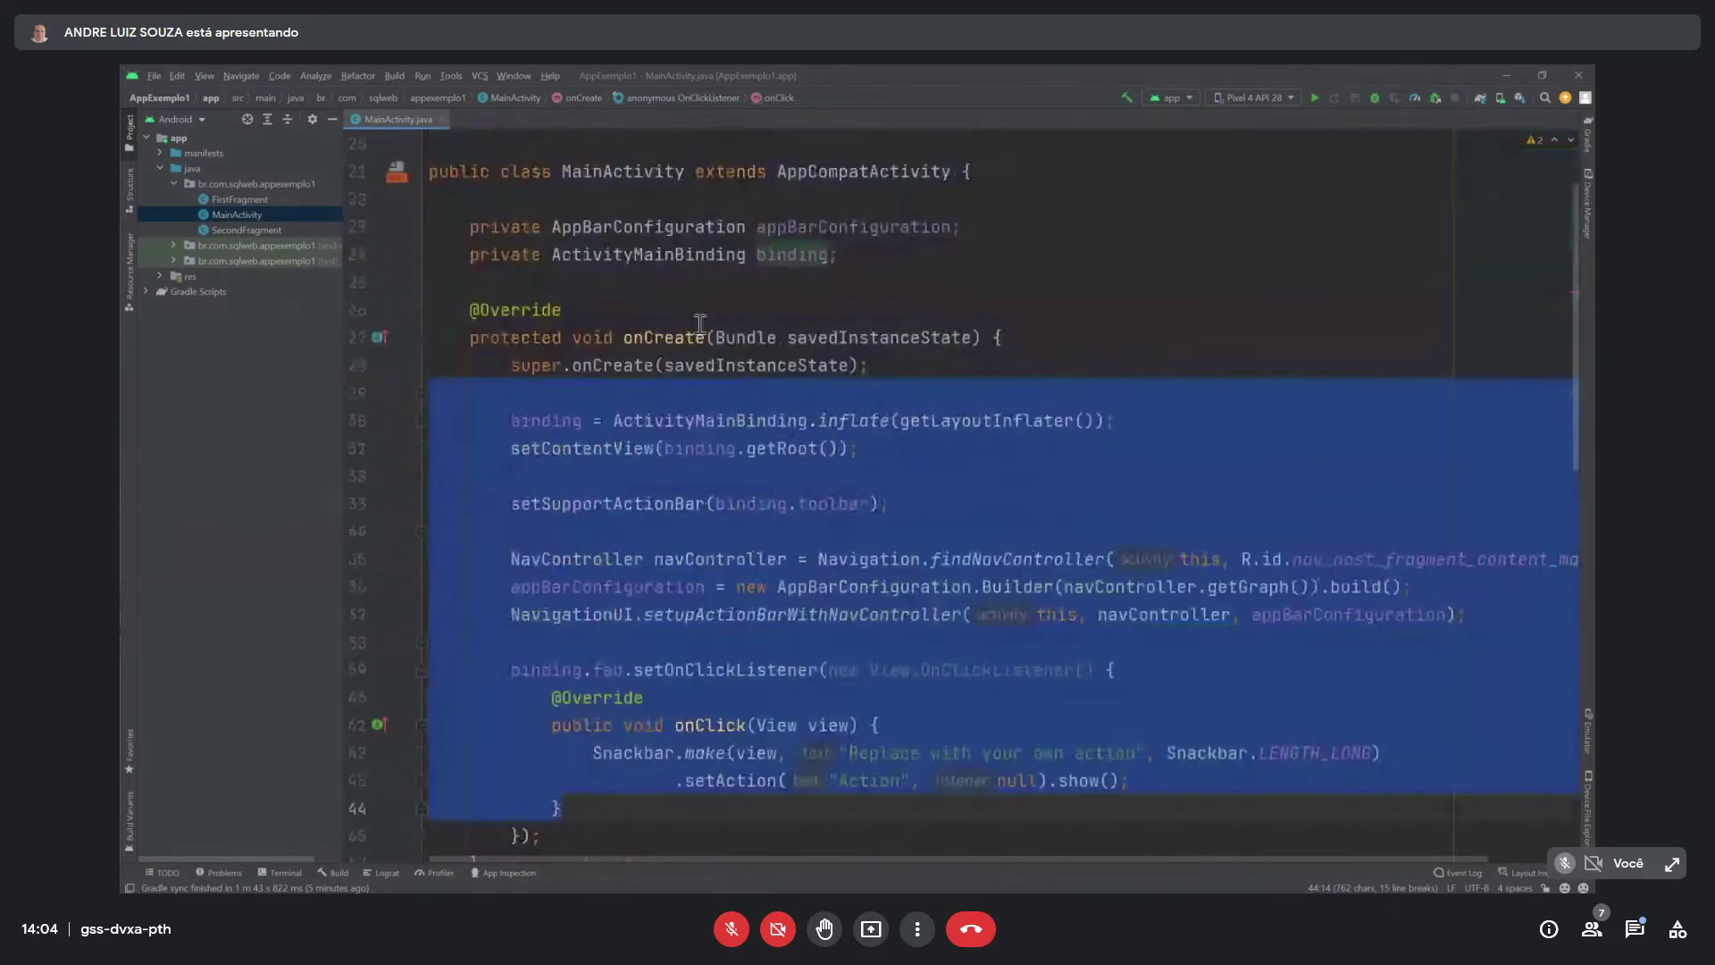
click(637, 308)
scroll(629, 318, up, 1)
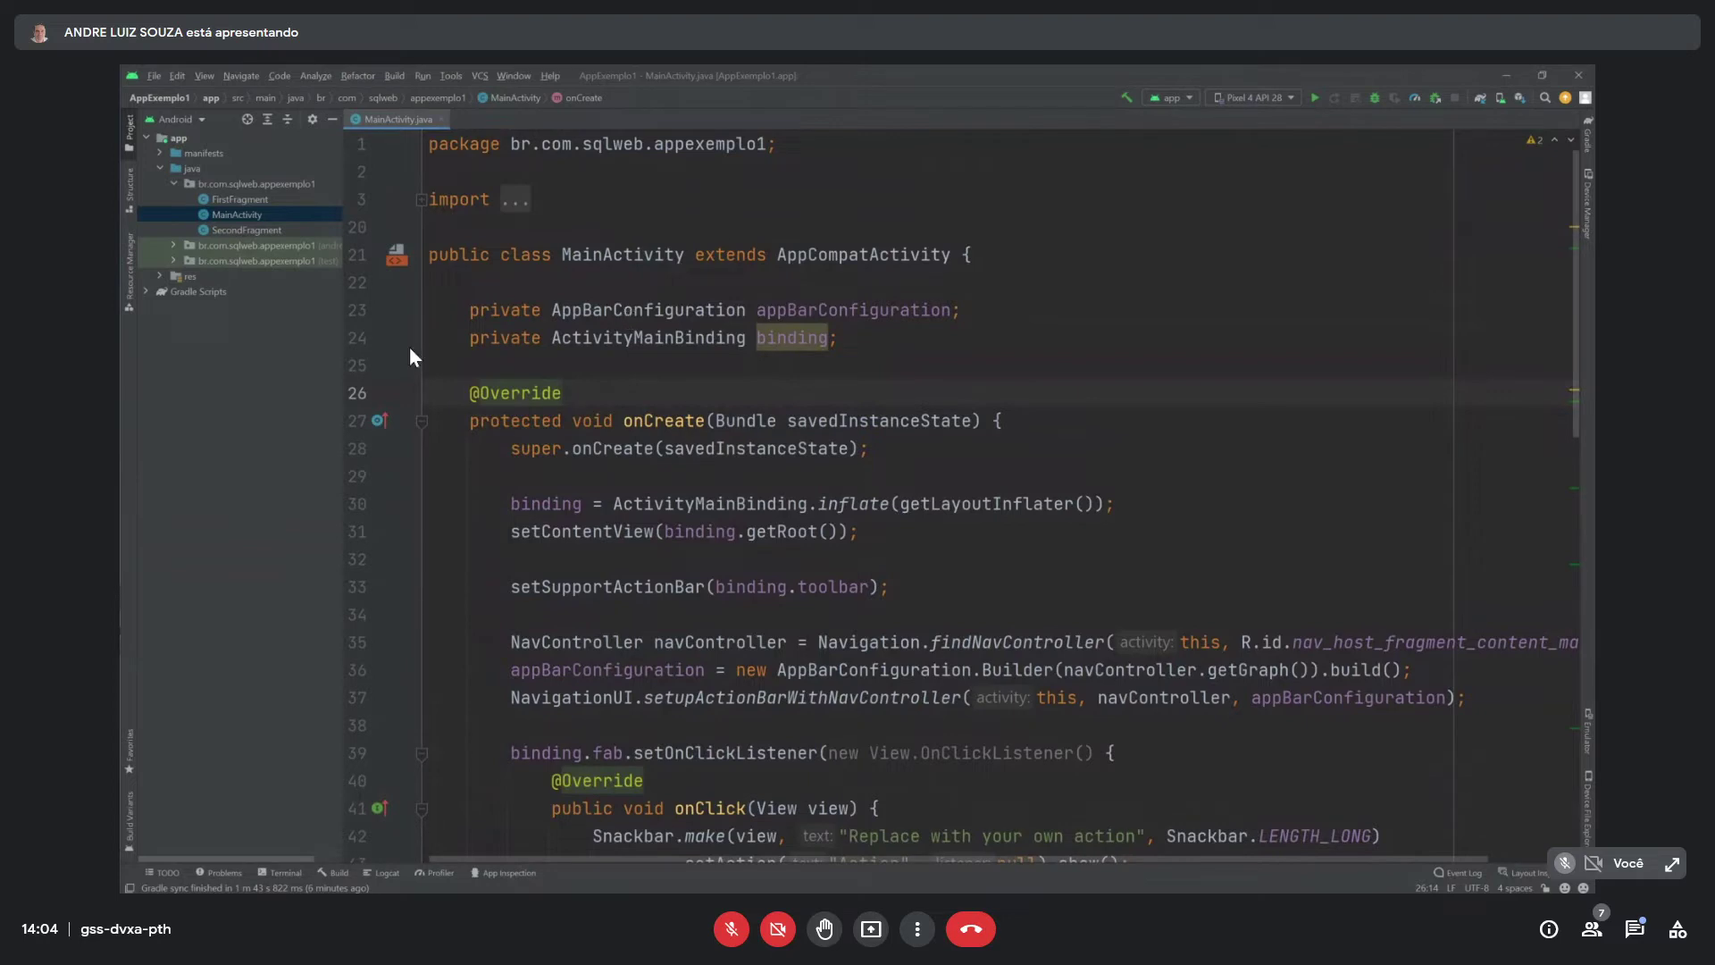
- Expand the res and layout folders and go through activity_main.xml, content_main.xml, fragment_first.xml and fragment_second.xml
click(158, 272)
click(175, 308)
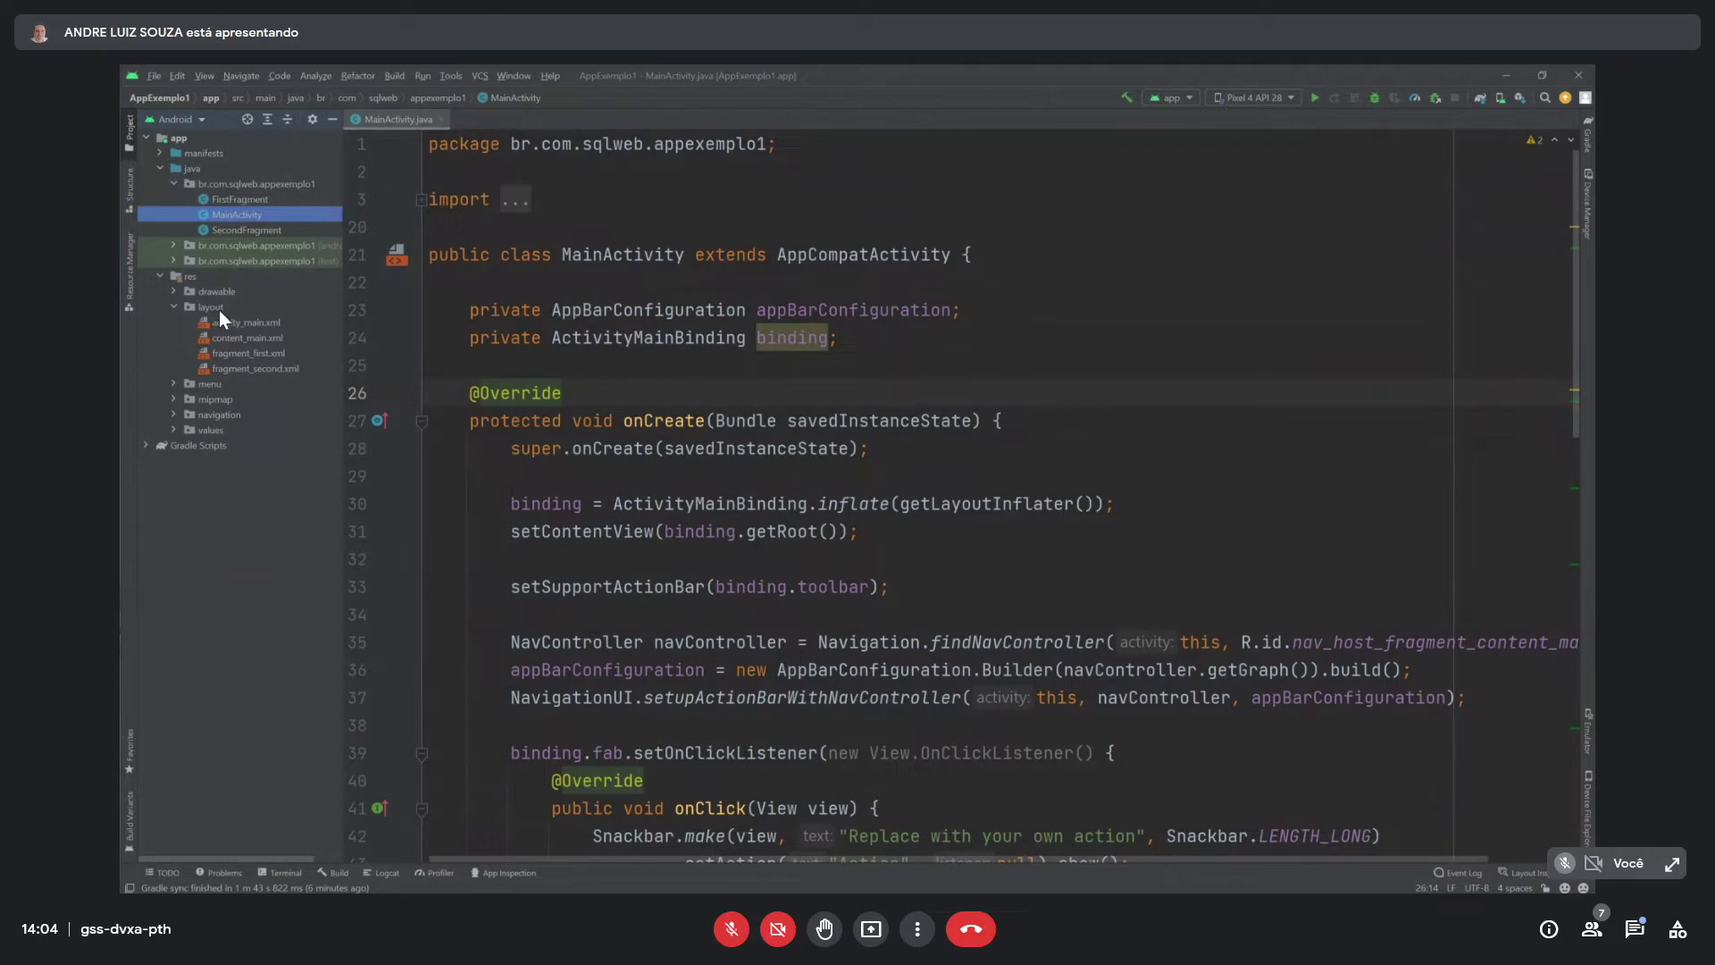
click(261, 323)
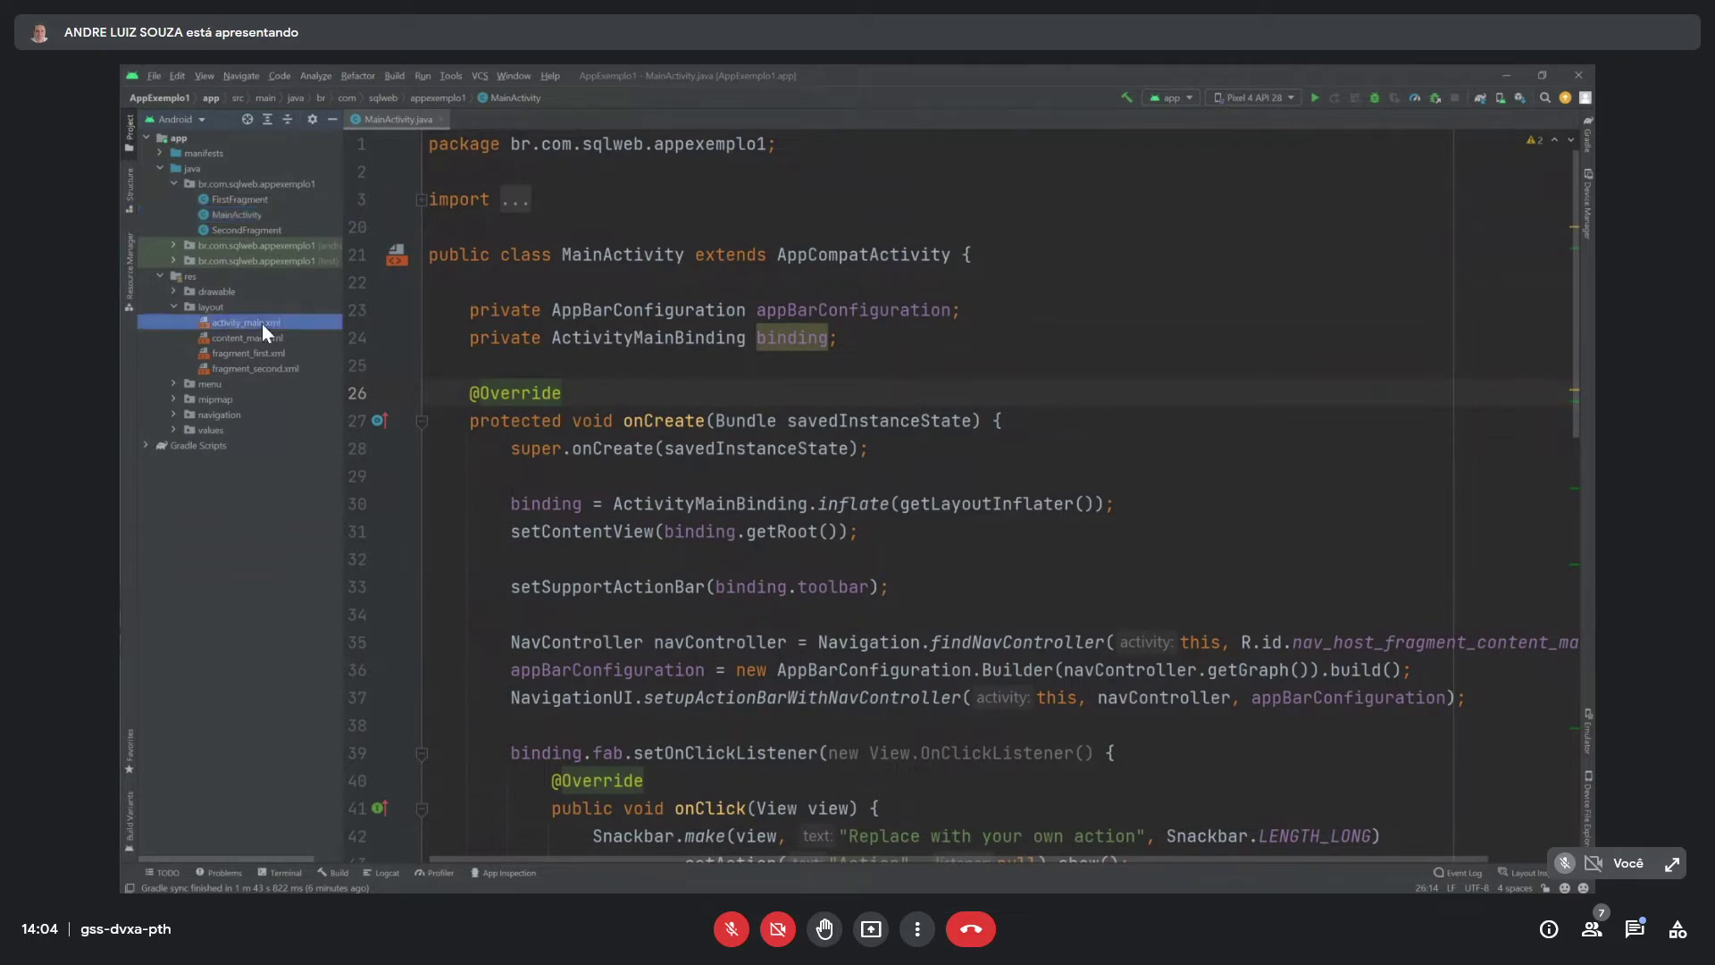
click(262, 336)
click(269, 355)
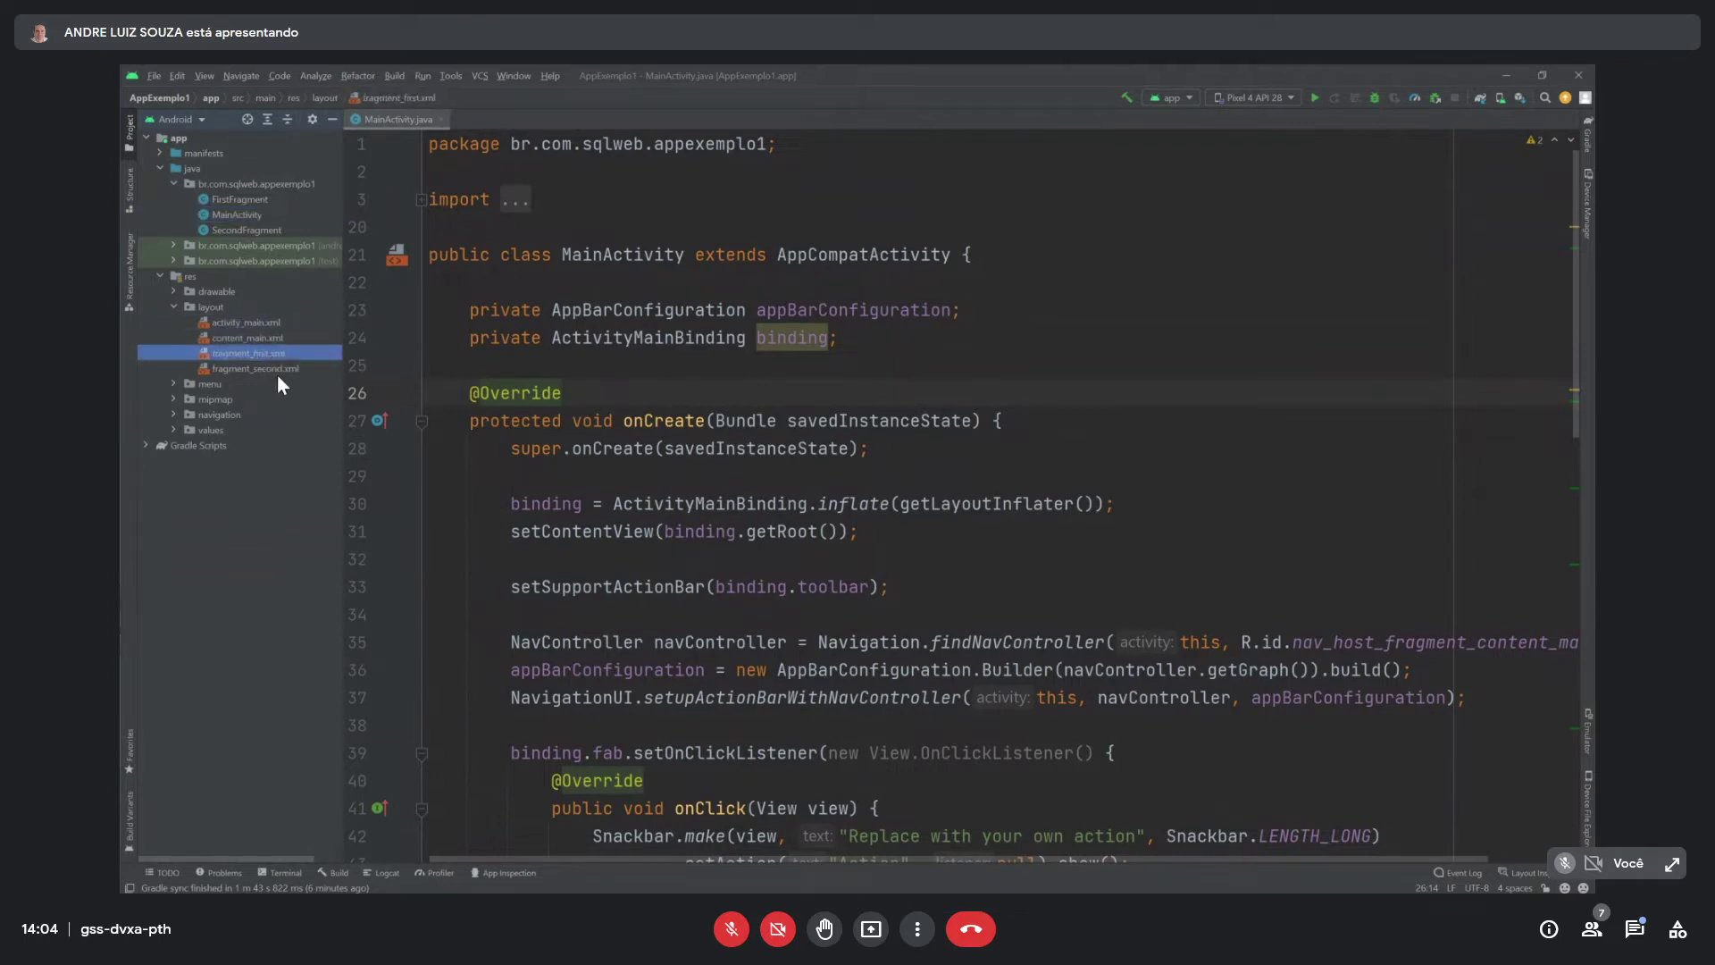
click(277, 380)
click(277, 368)
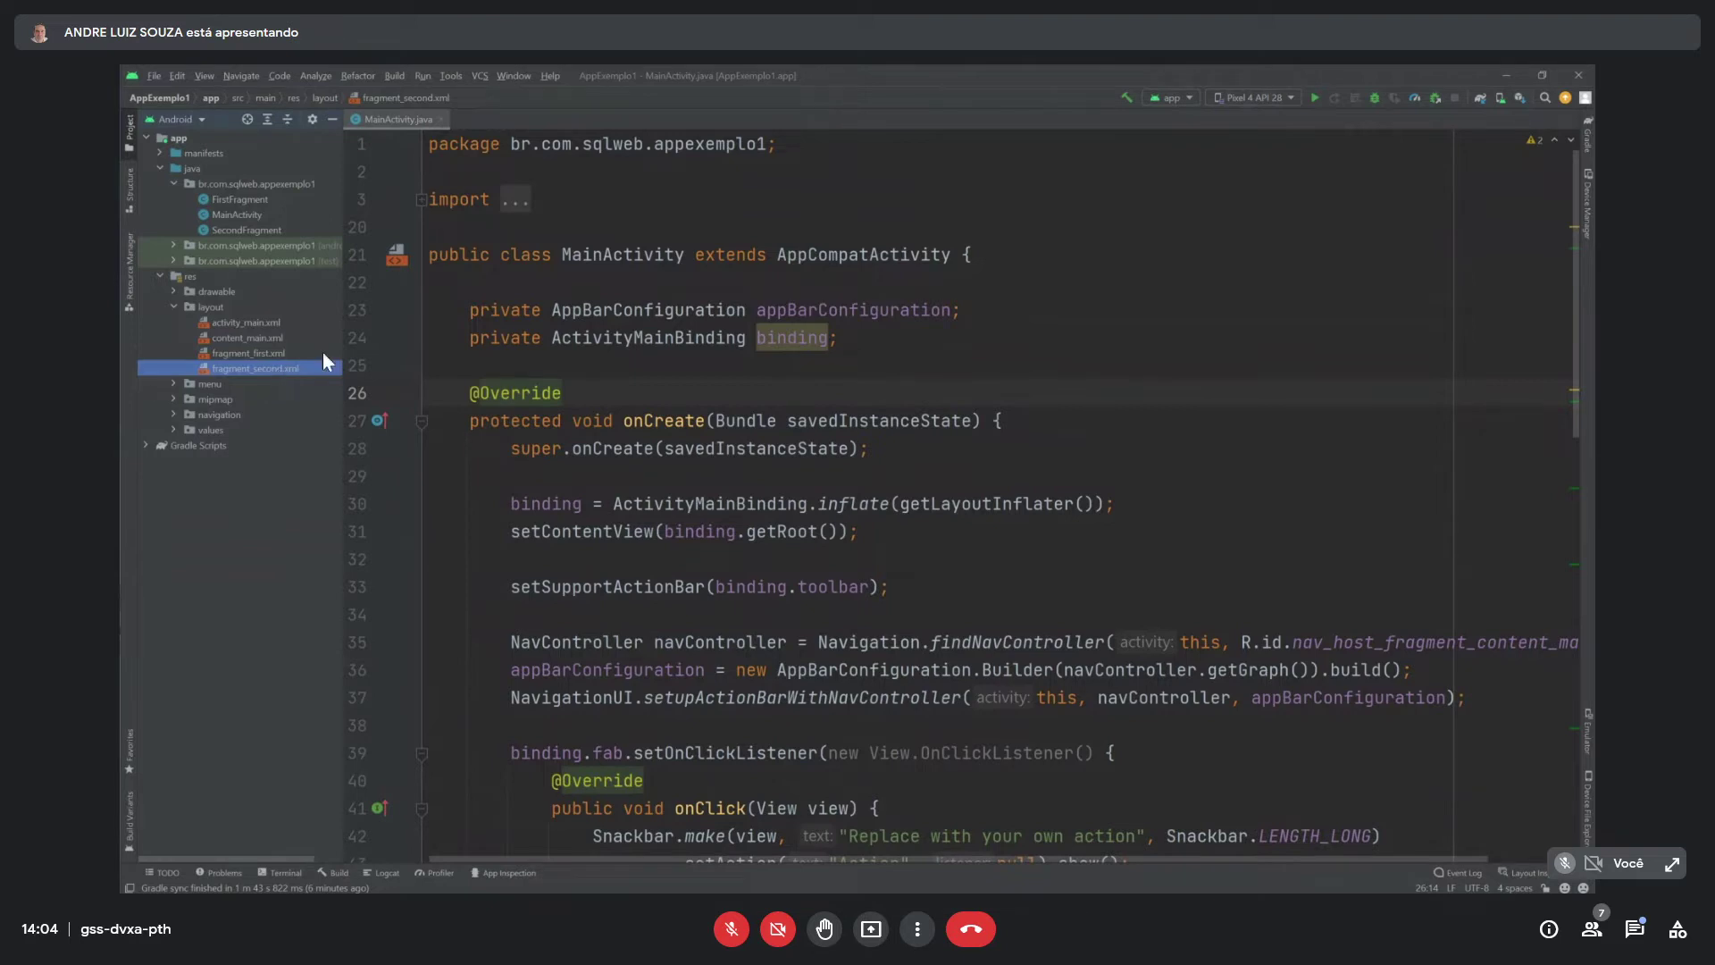
- Close the MainActivity.java file and then the AppExemplo1 project
click(441, 120)
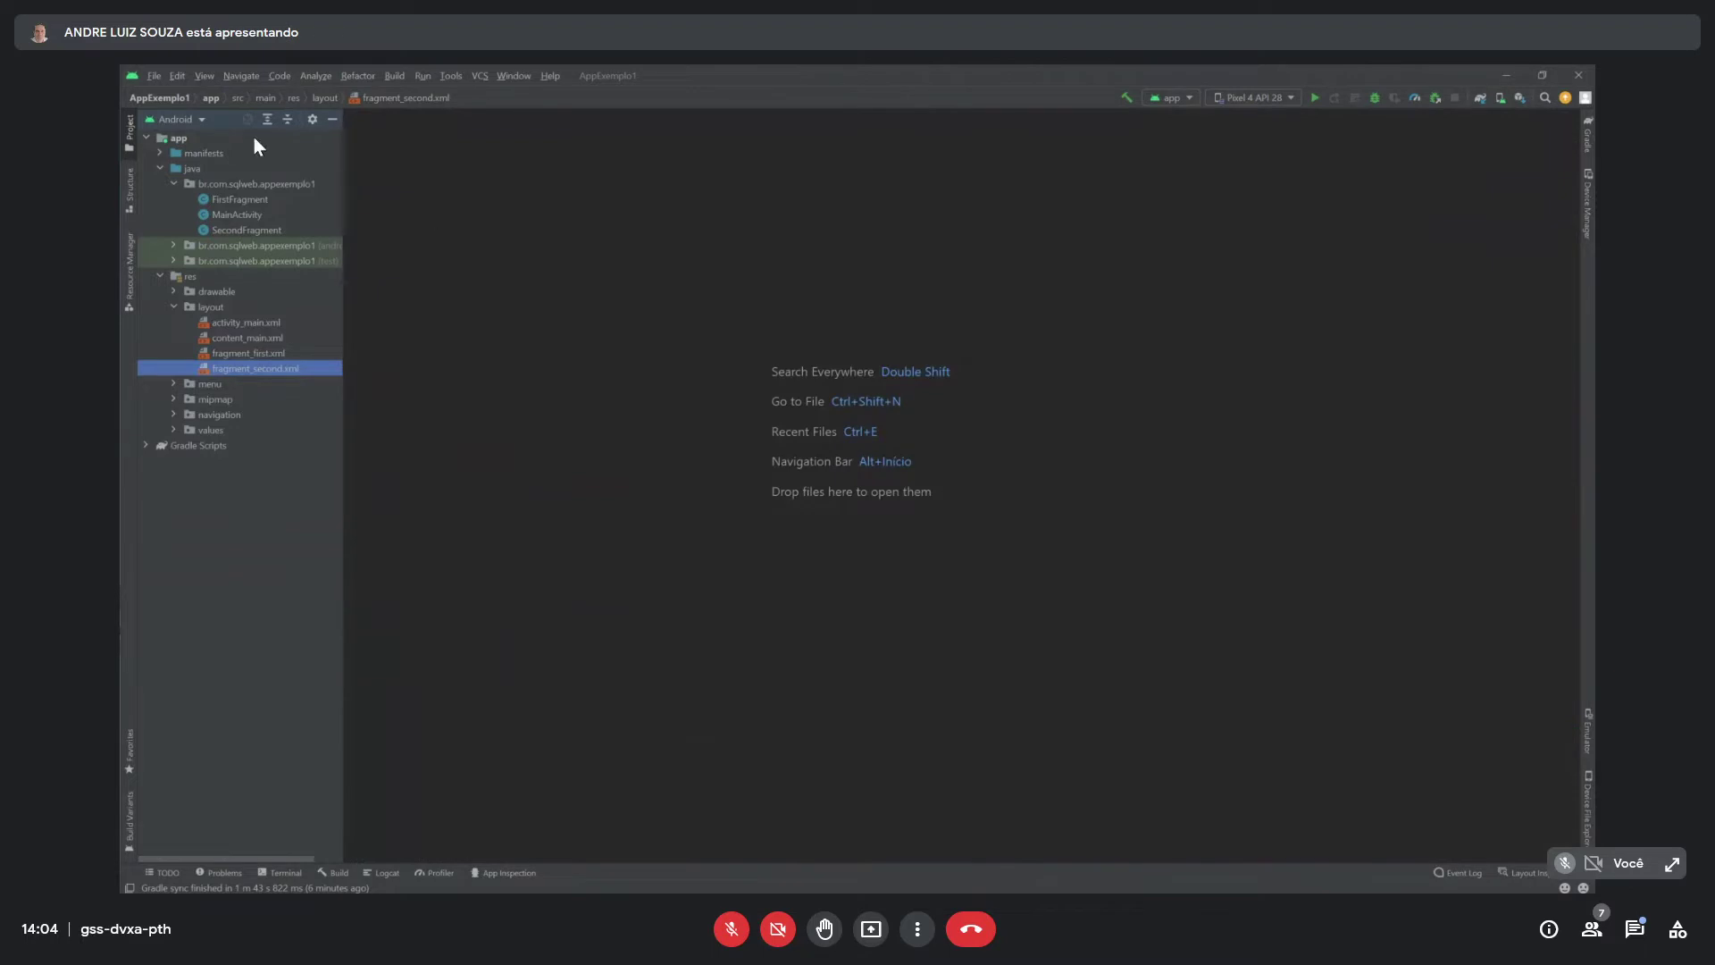
click(182, 138)
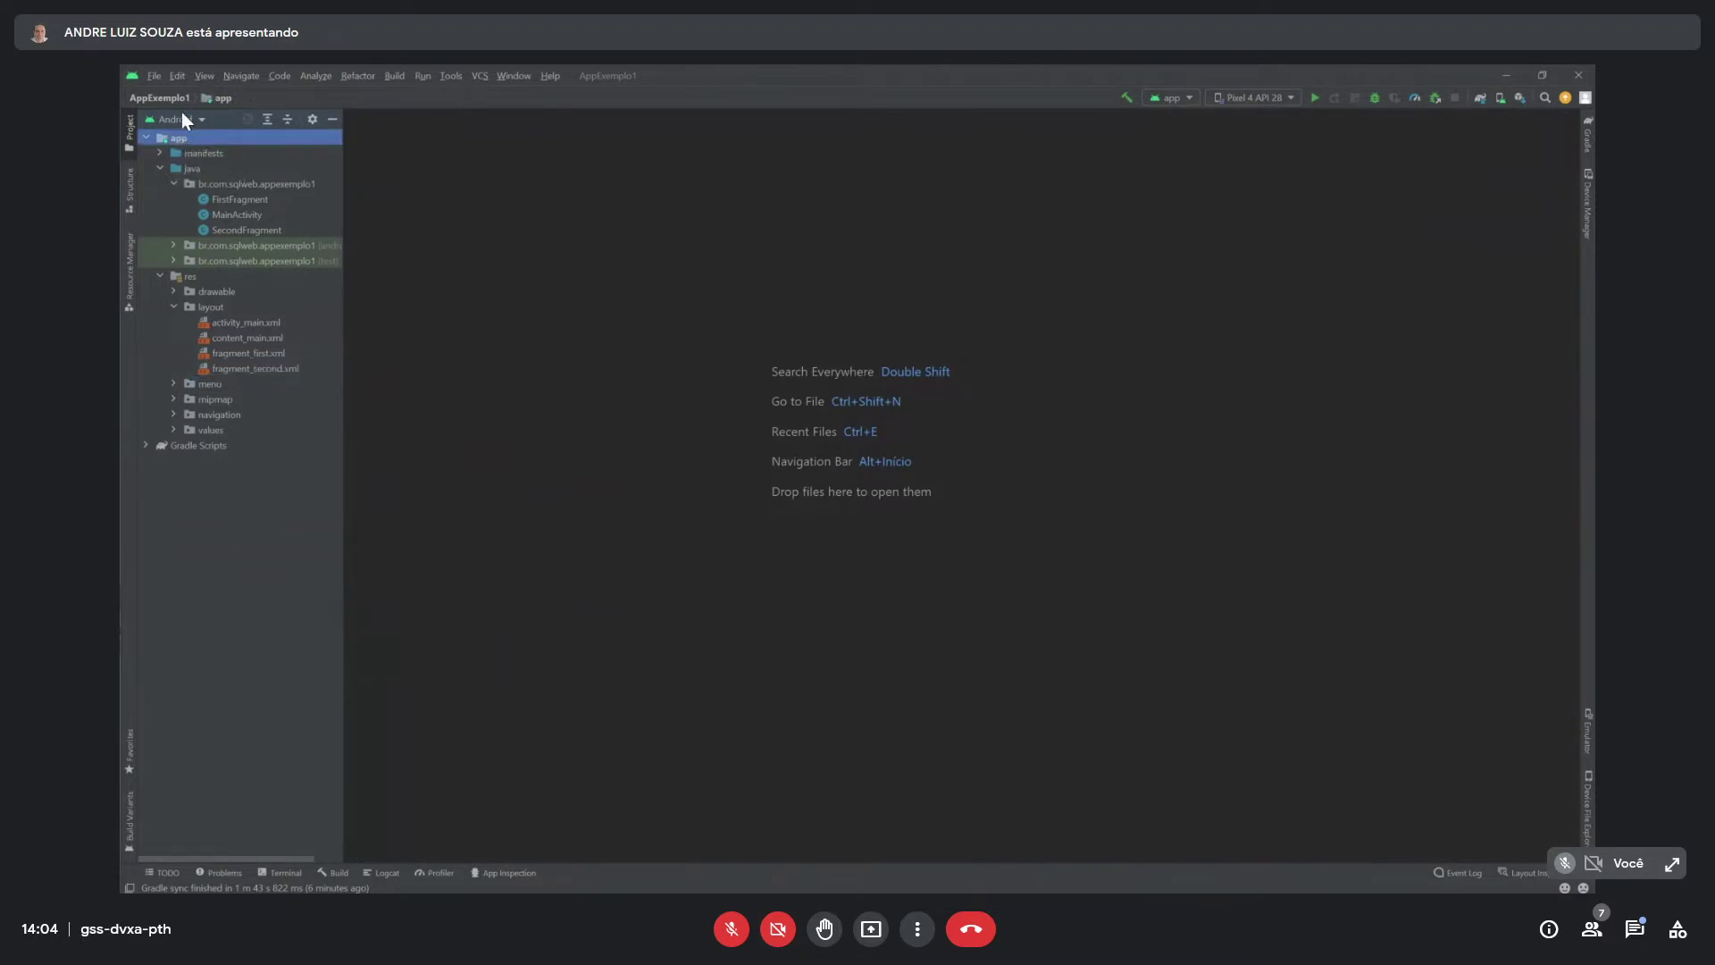
click(156, 75)
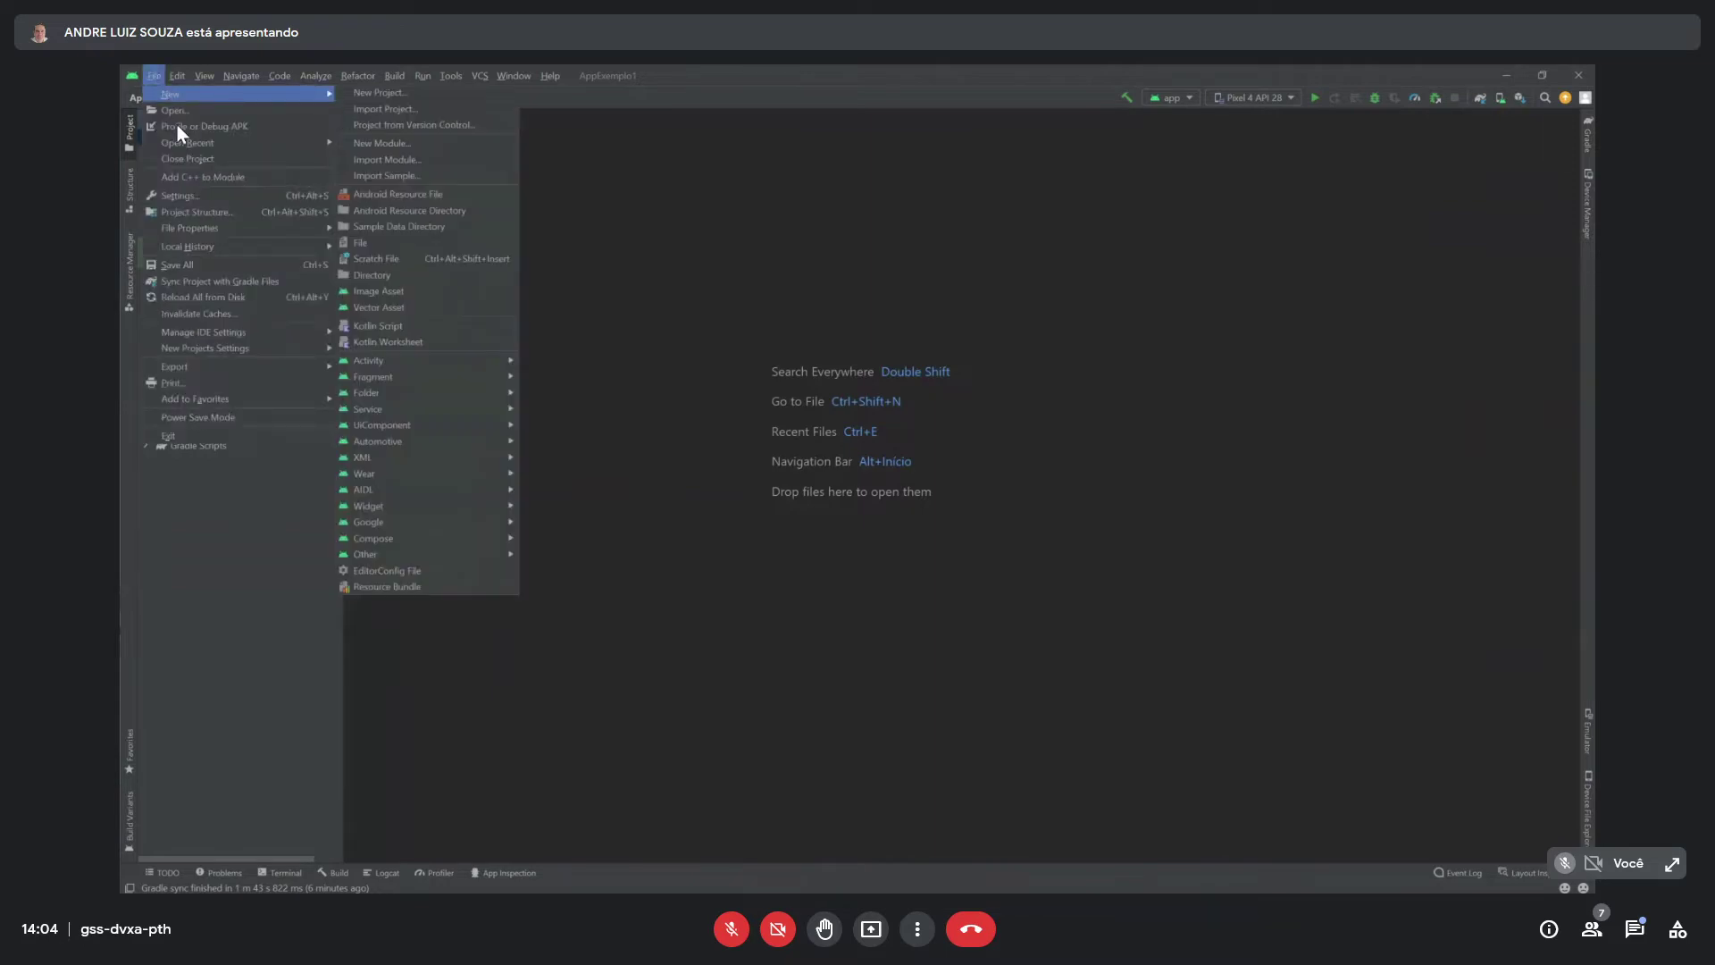
click(209, 159)
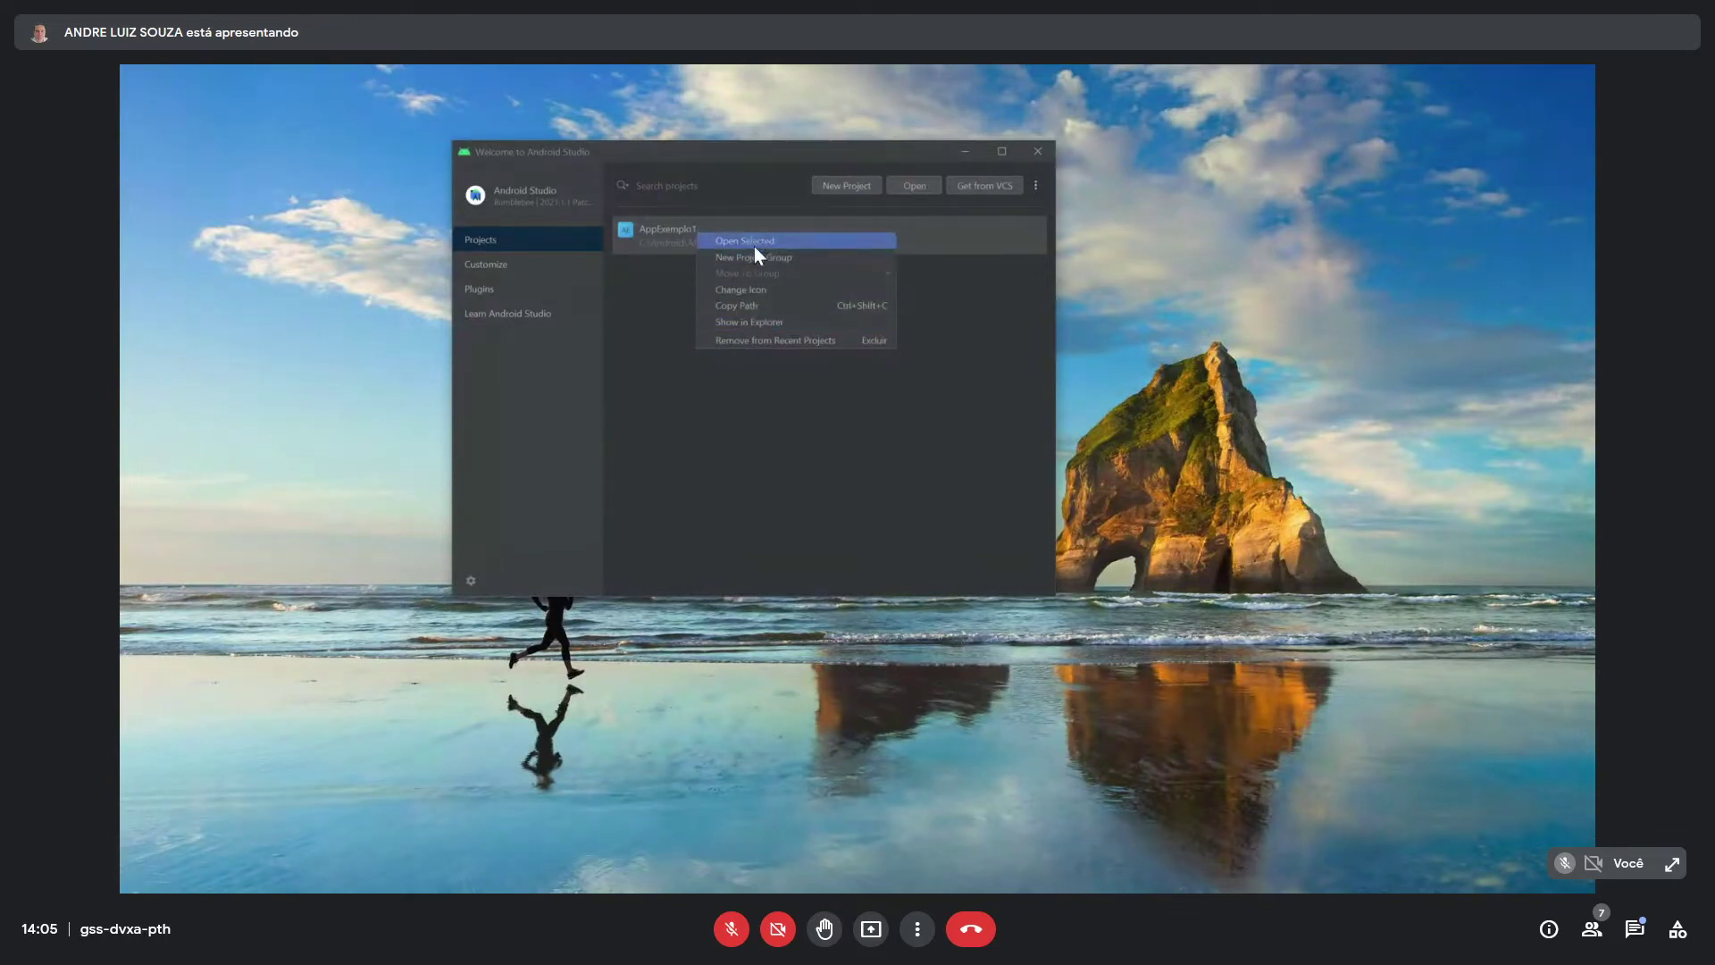
- Show the AppExemplo1 project folder in Explorer and remove the project from the recent projects
click(773, 322)
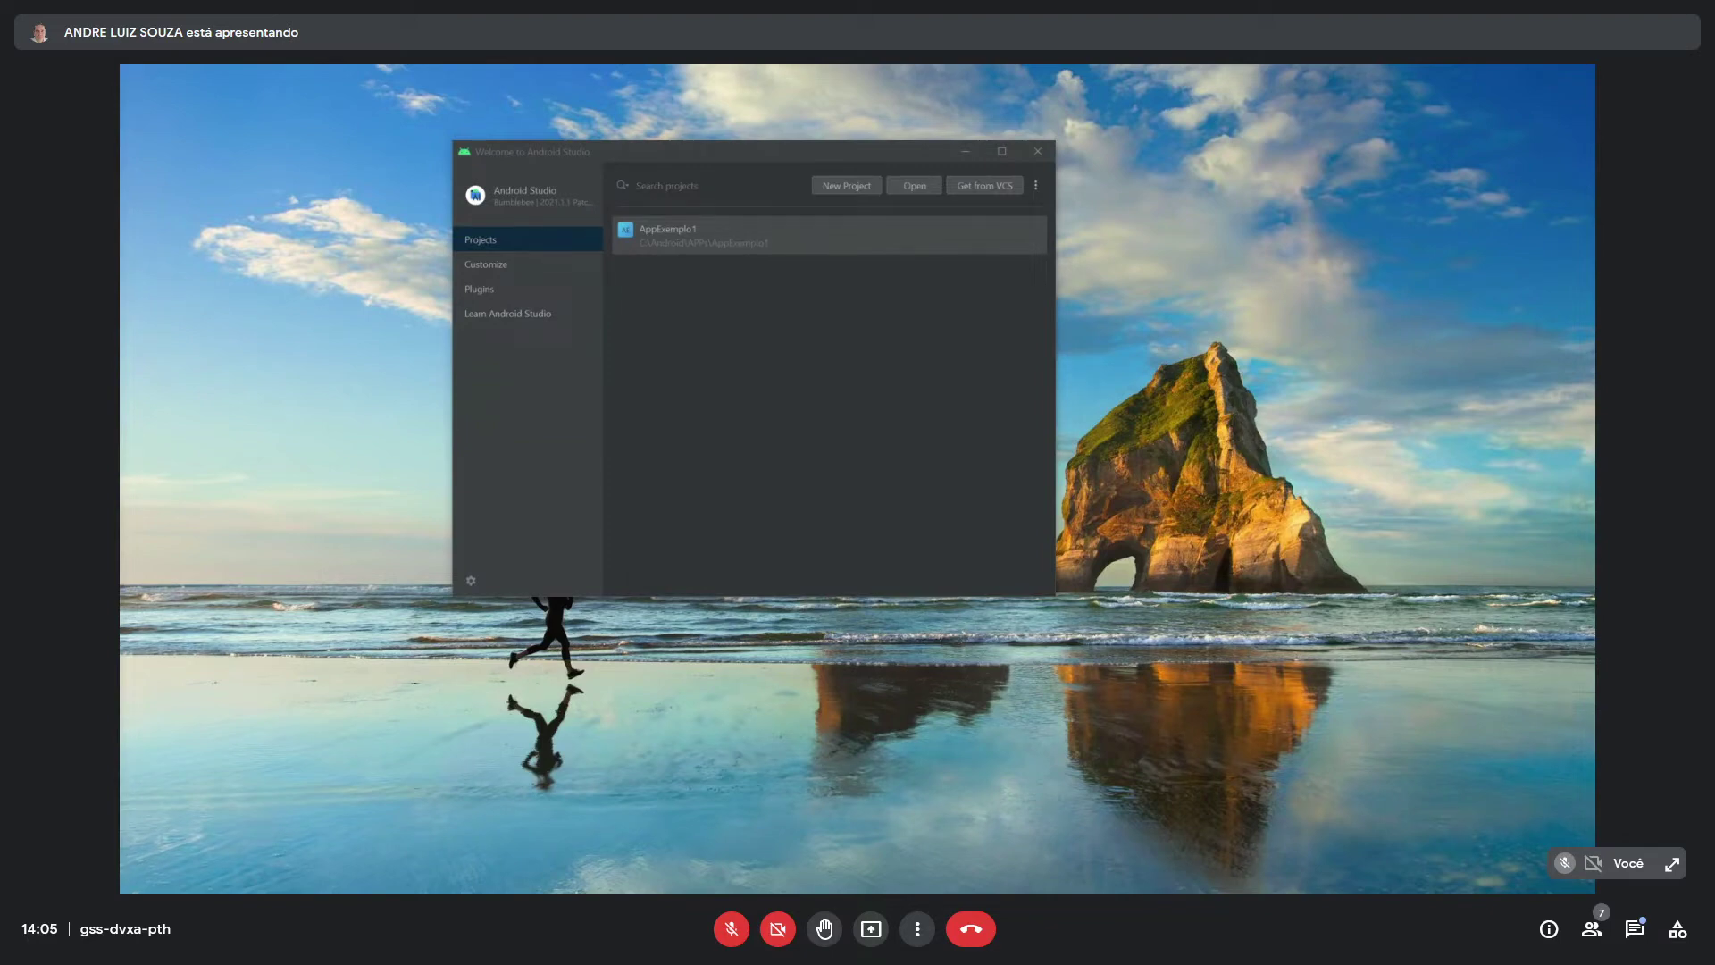
right_click(706, 237)
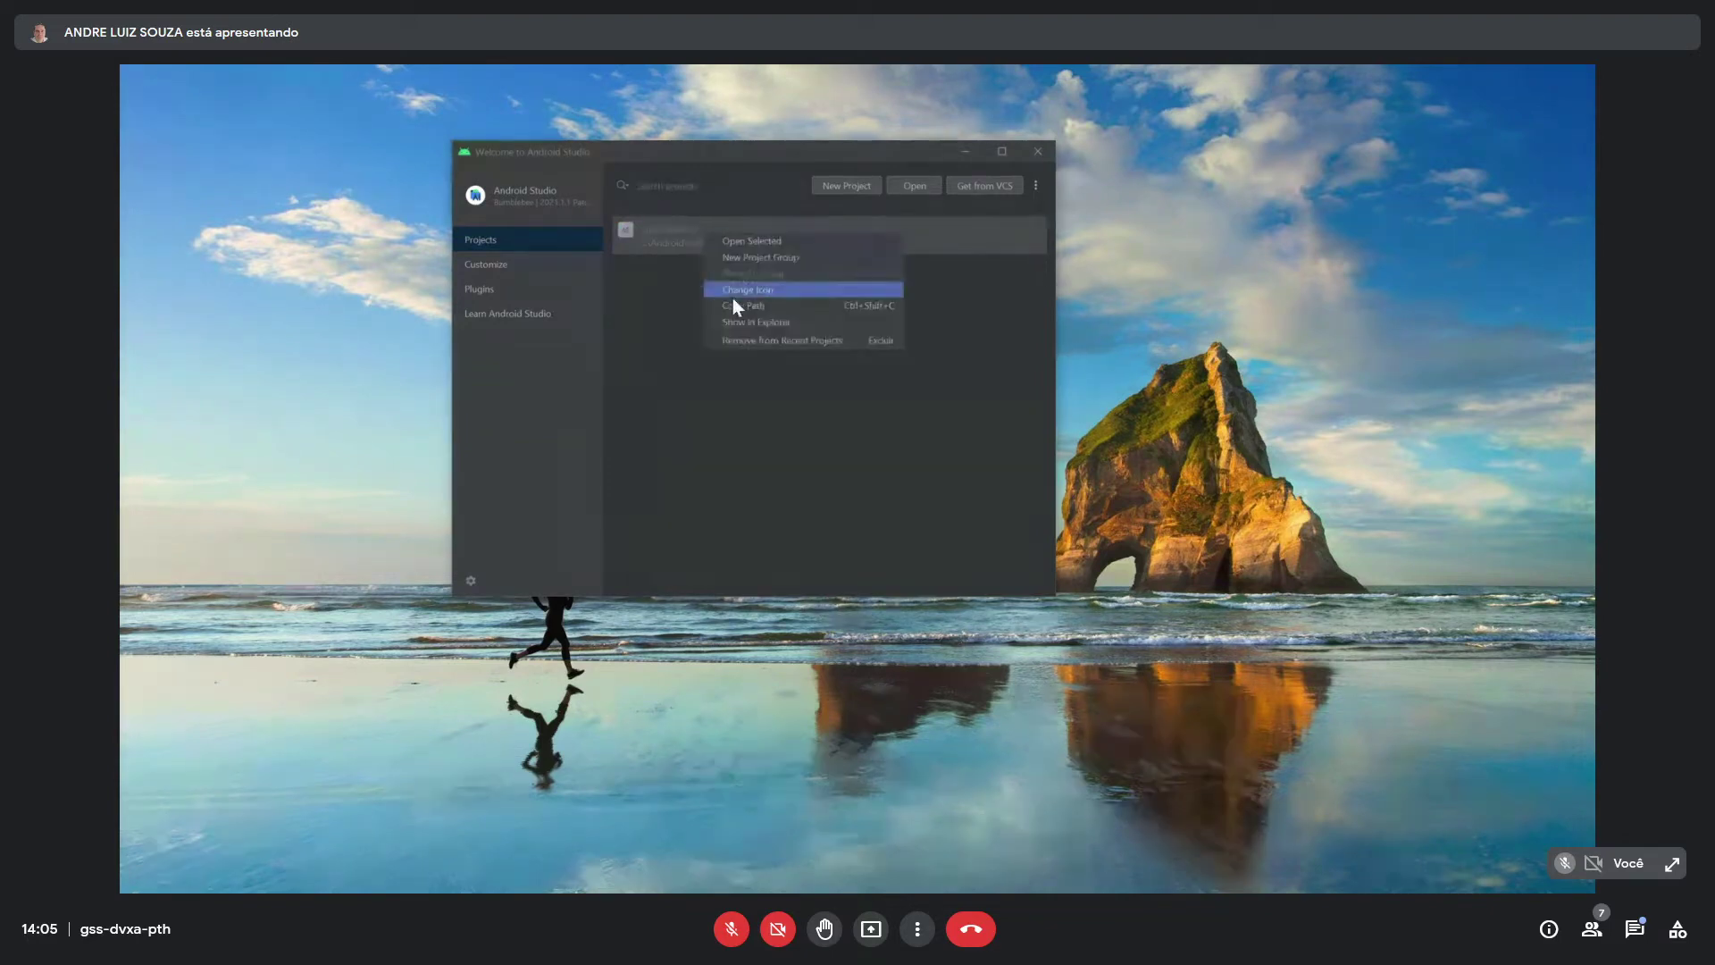
click(745, 340)
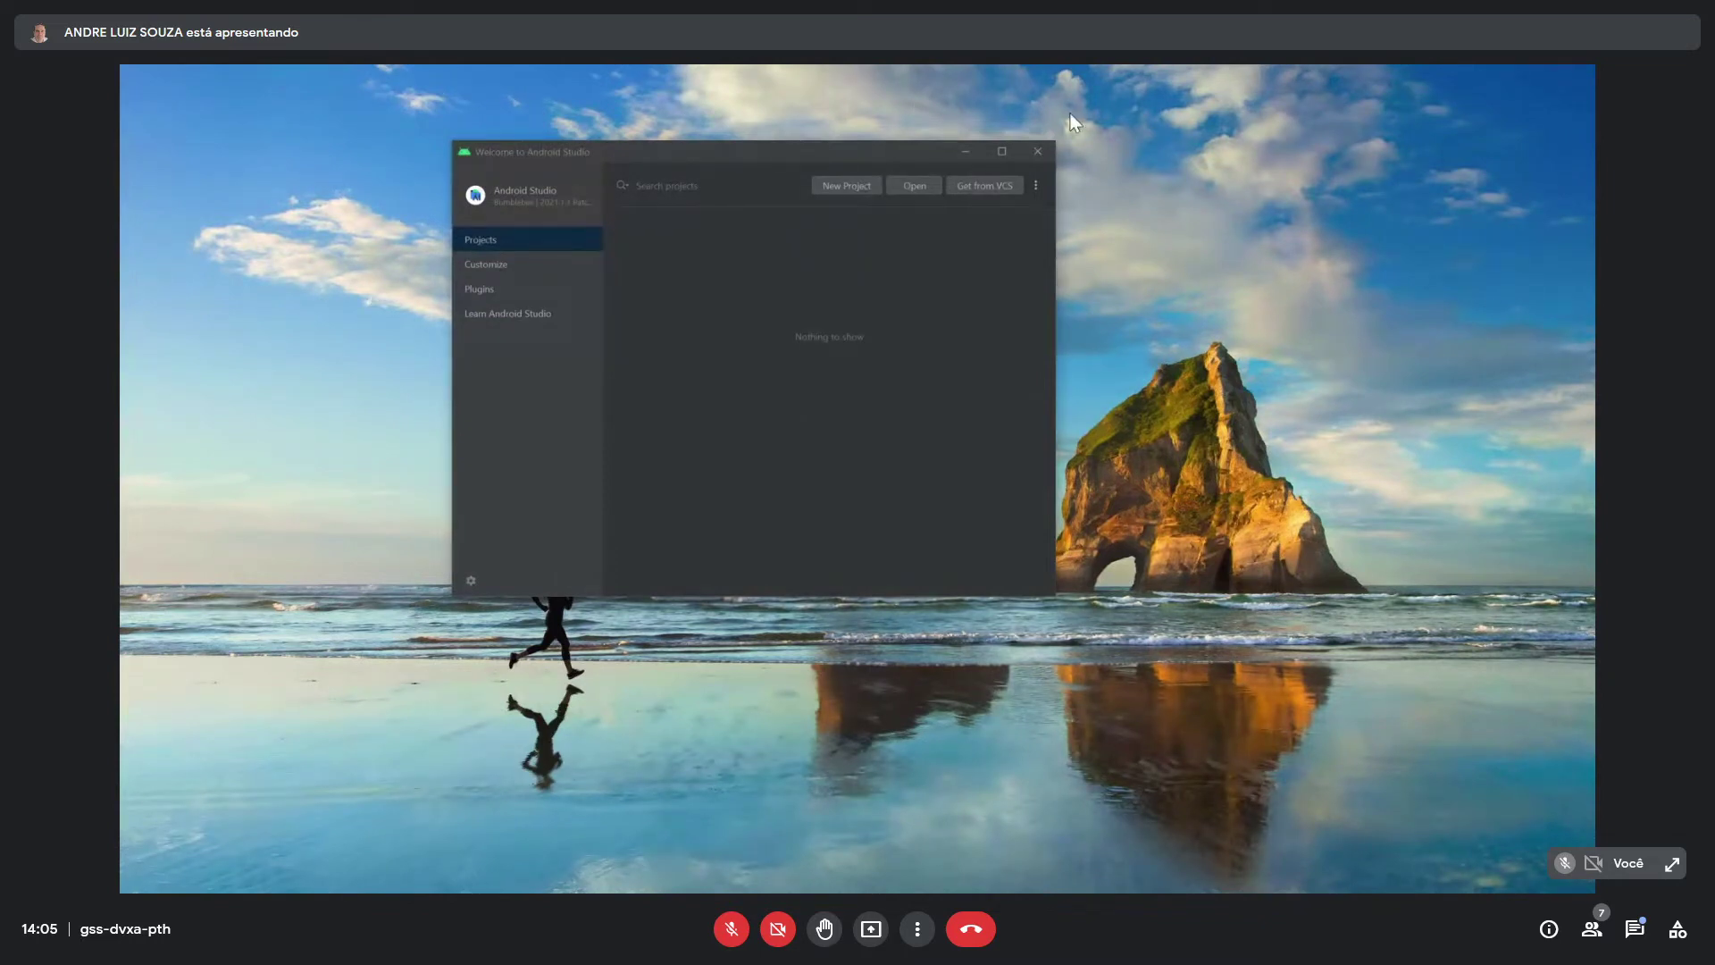
- Start a new project and compare the Basic Activity, No Activity and Empty Activity templates, choosing Empty Activity
click(867, 185)
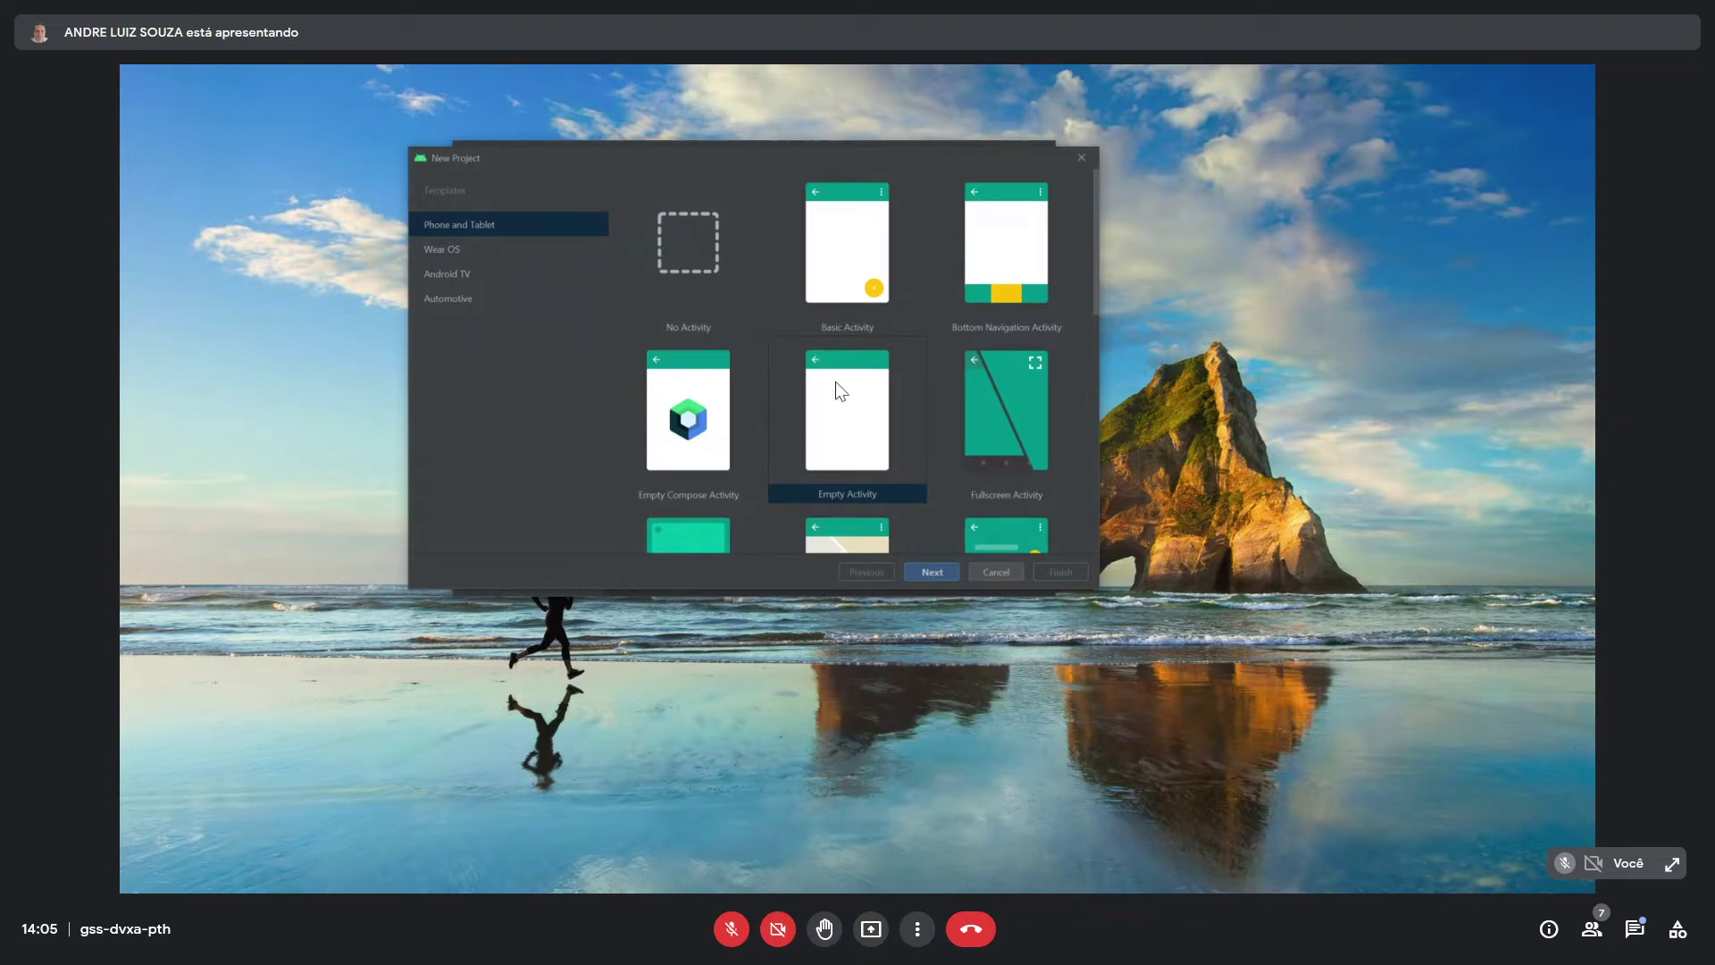
click(835, 279)
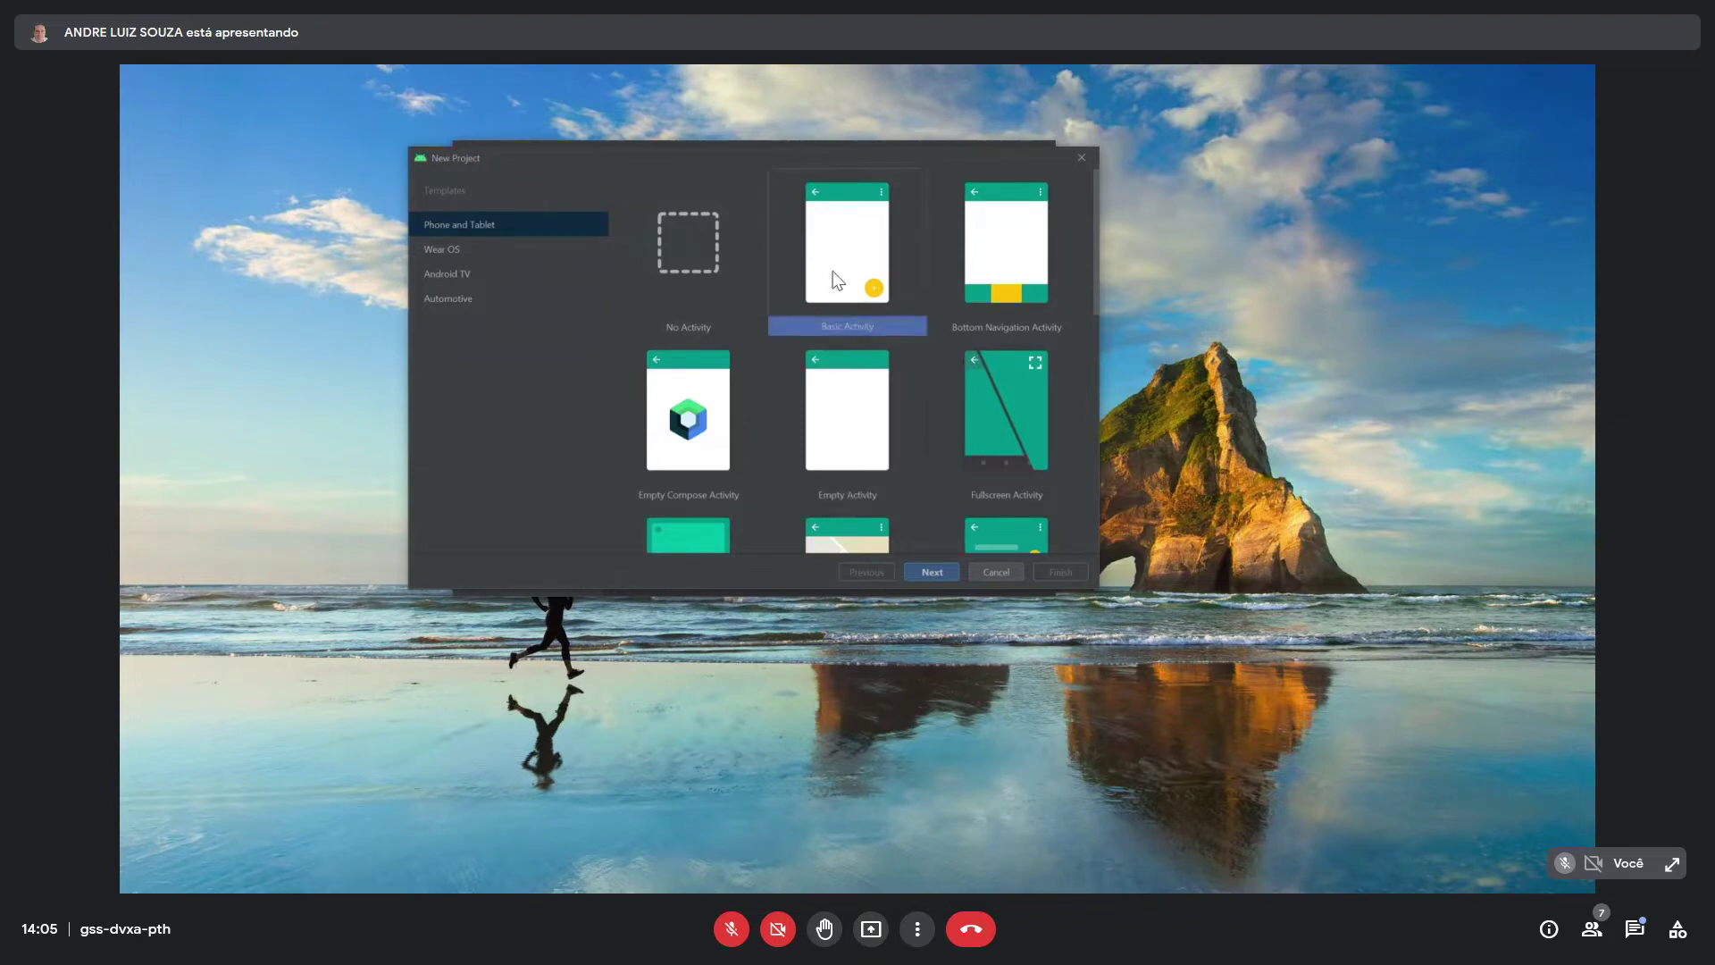
click(867, 389)
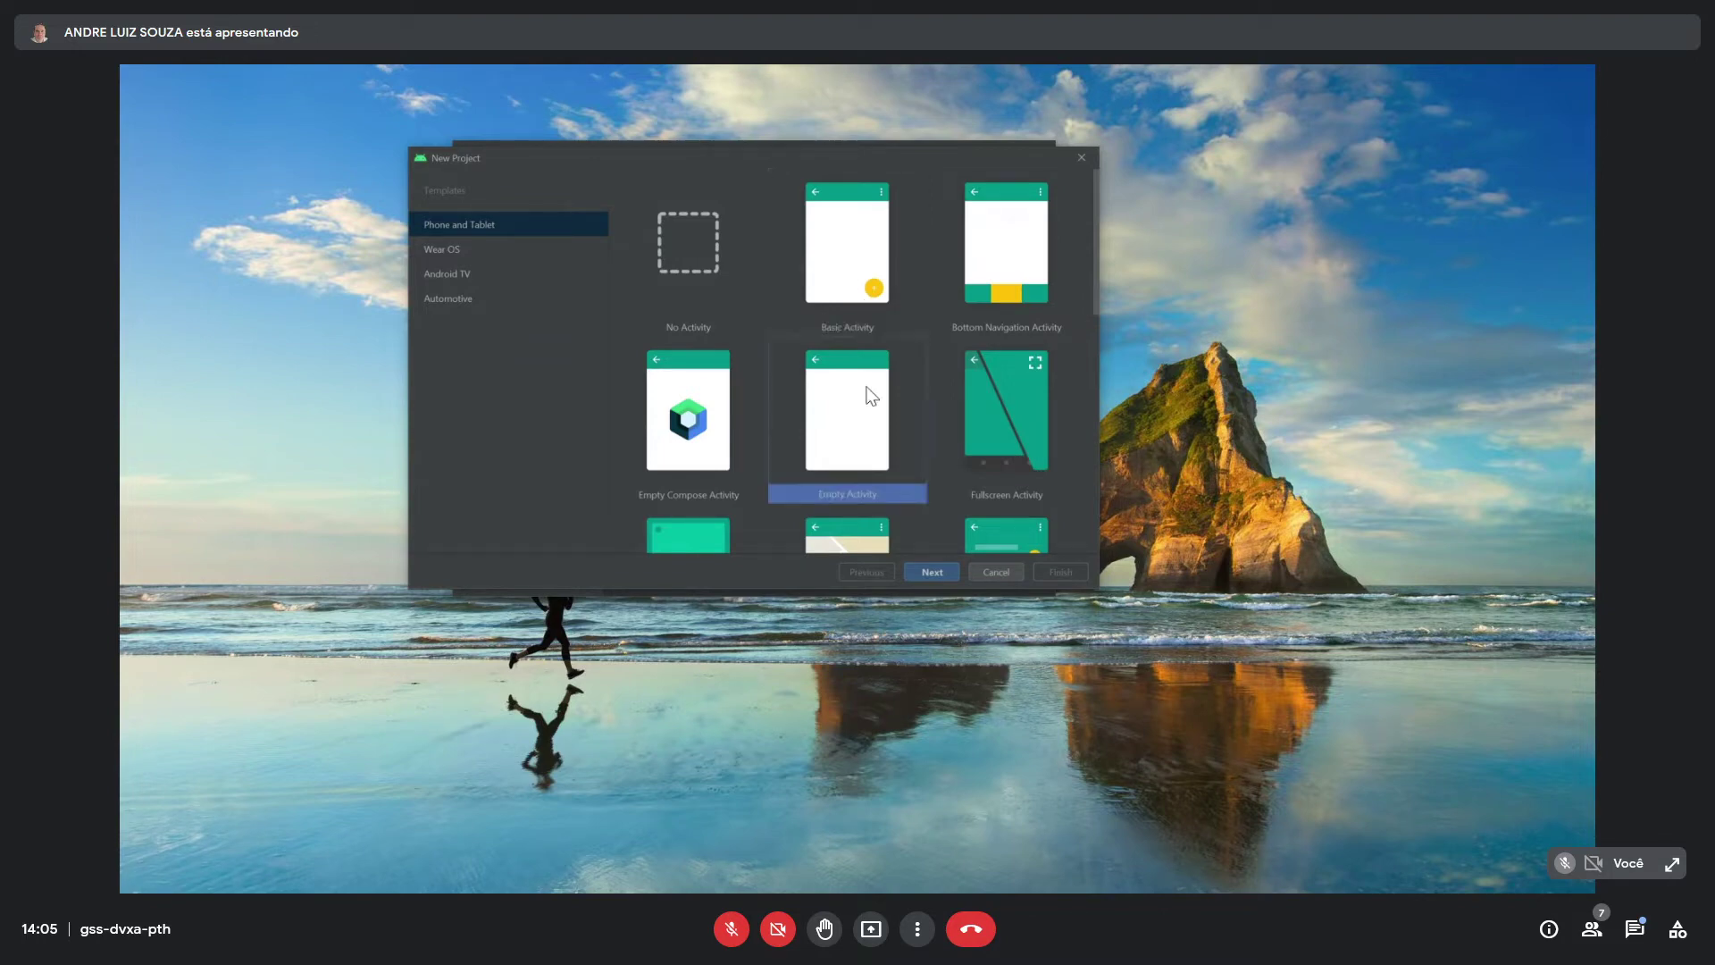
click(854, 261)
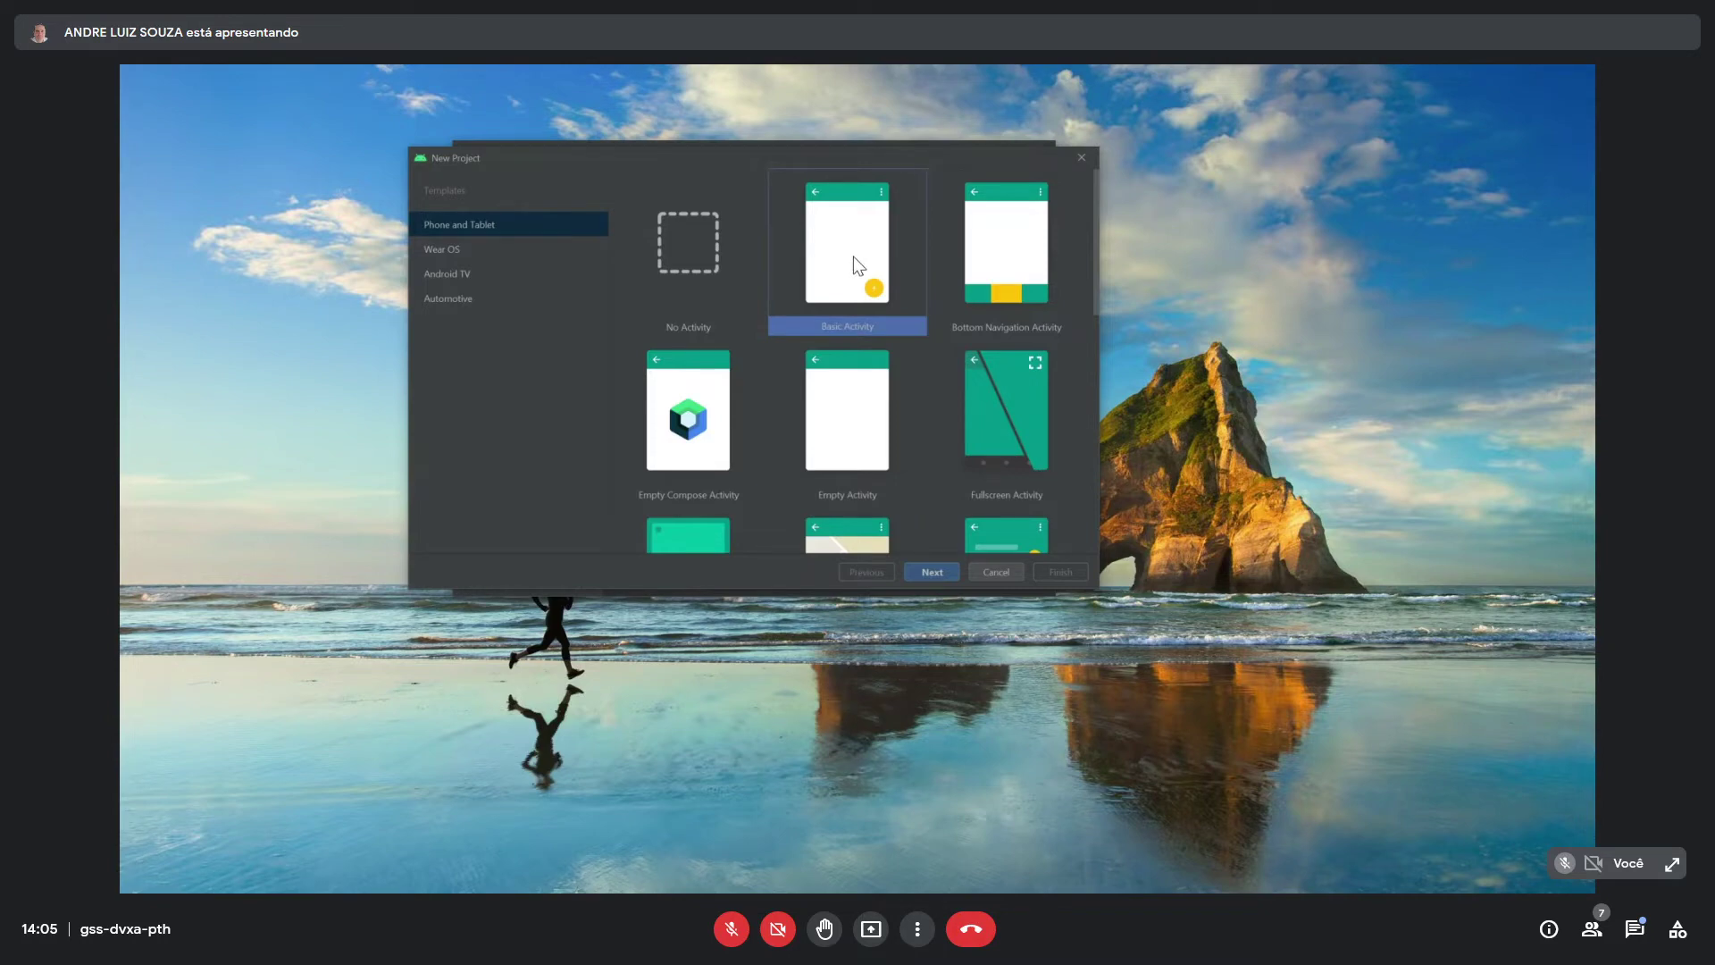
click(854, 408)
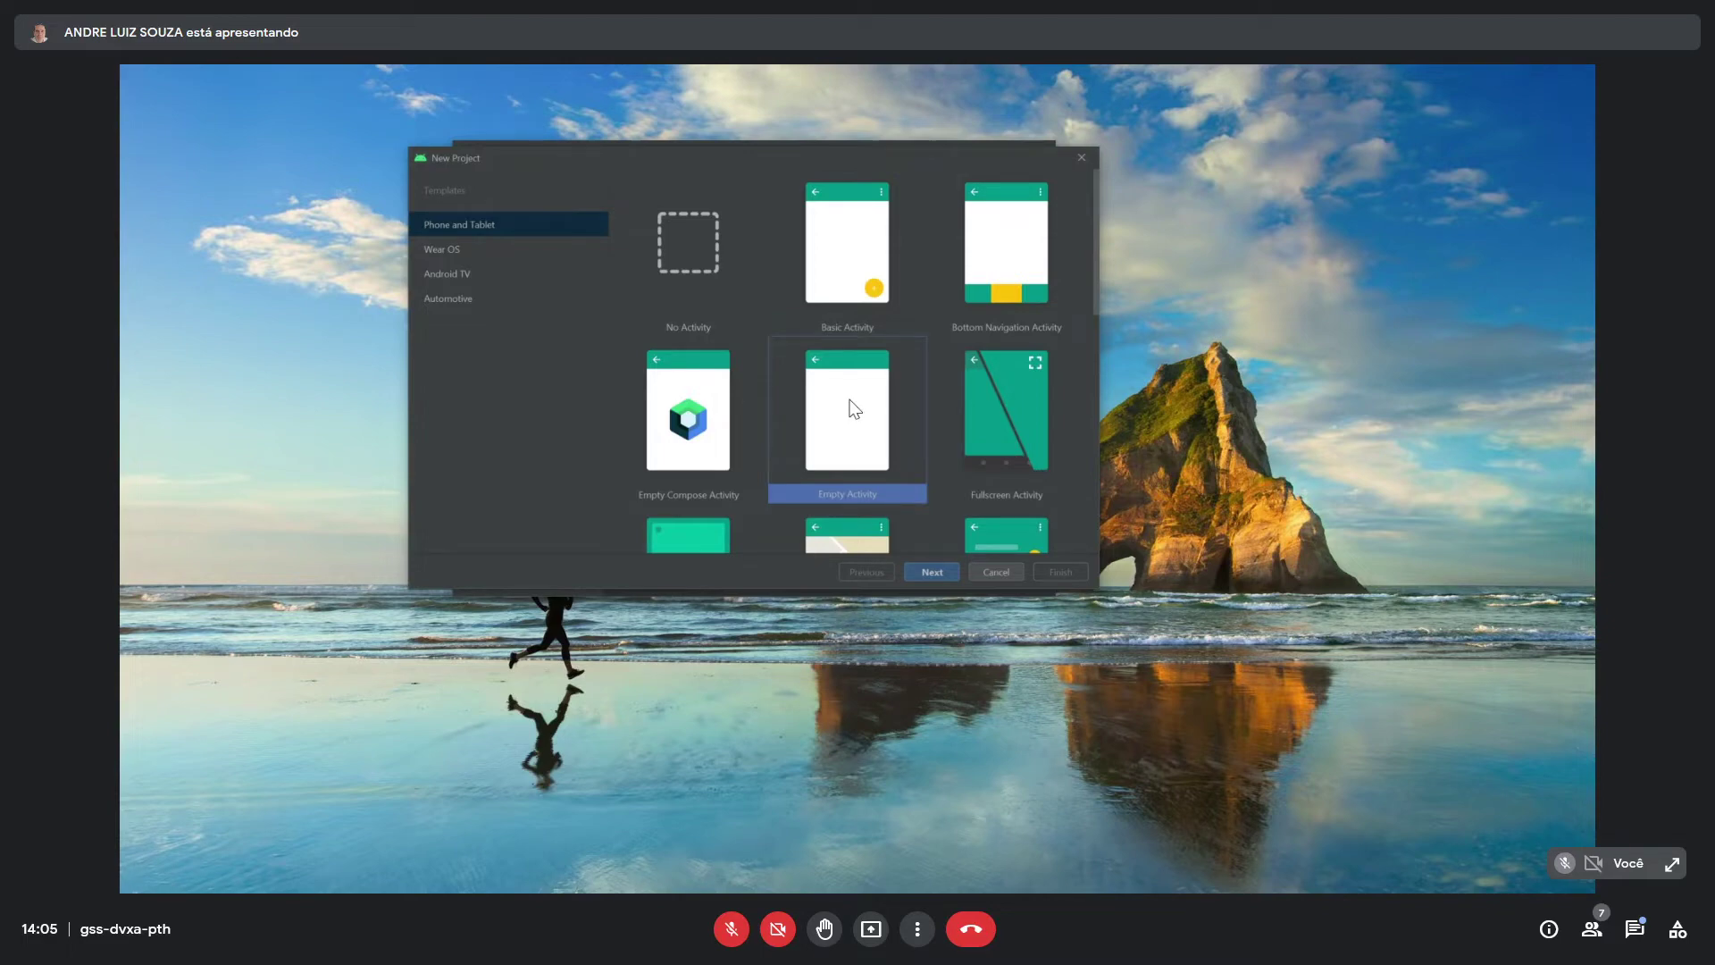
click(706, 288)
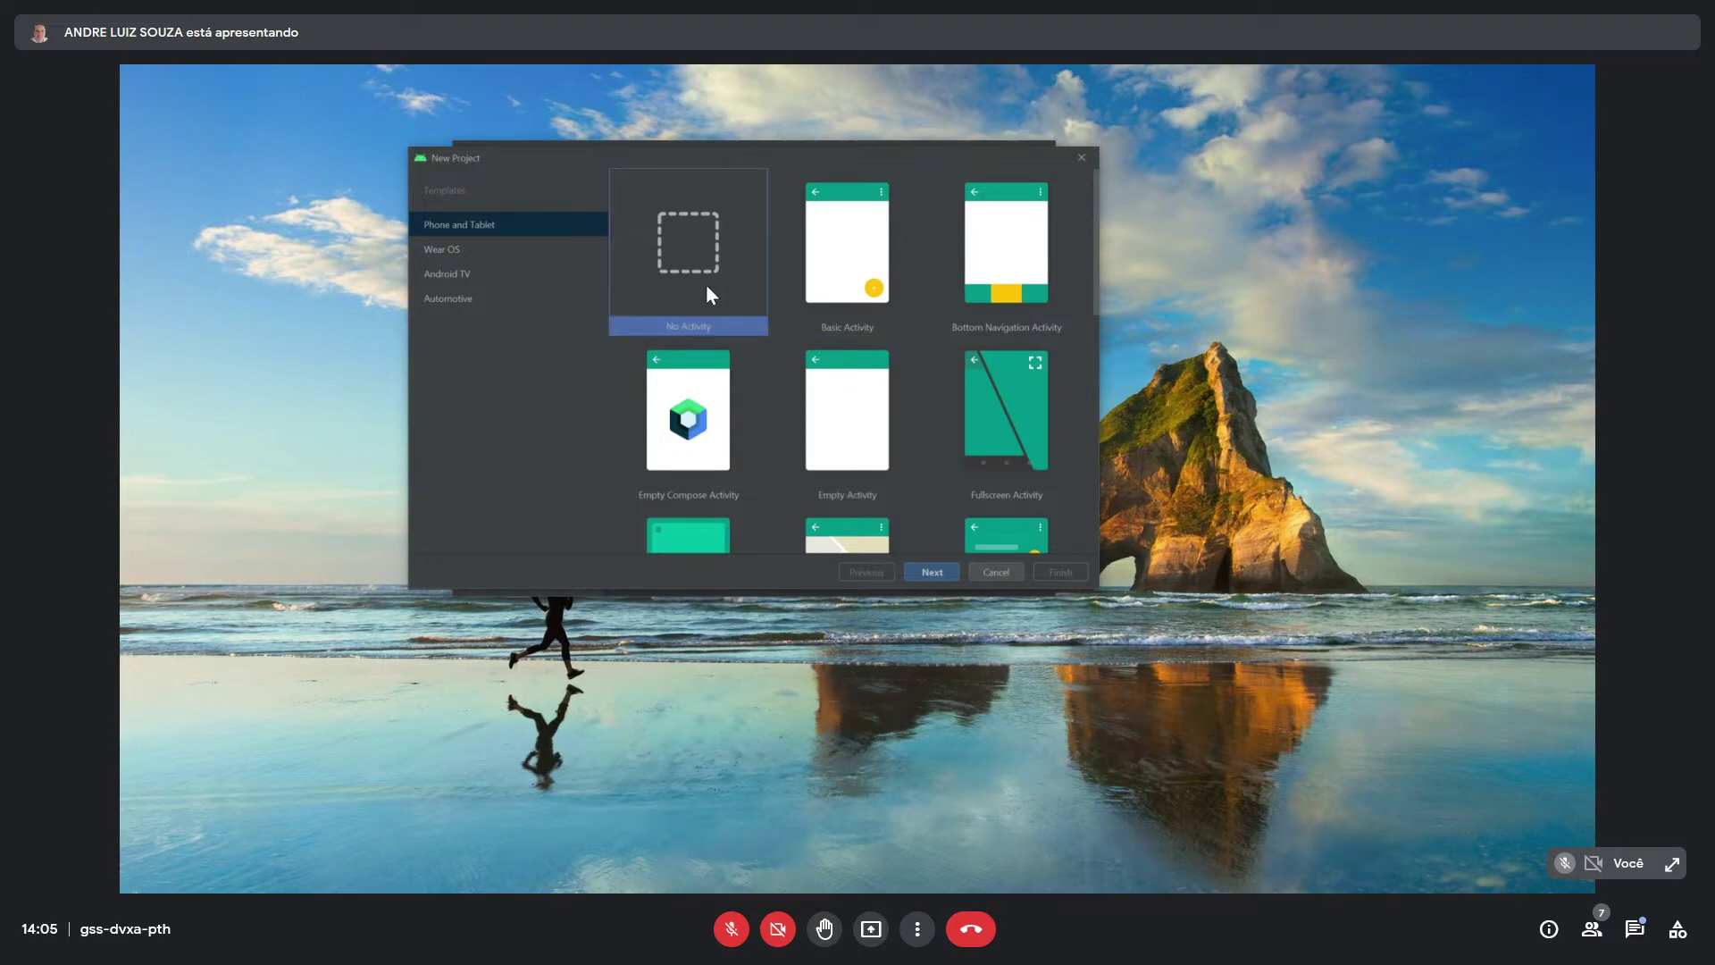
click(832, 406)
click(862, 240)
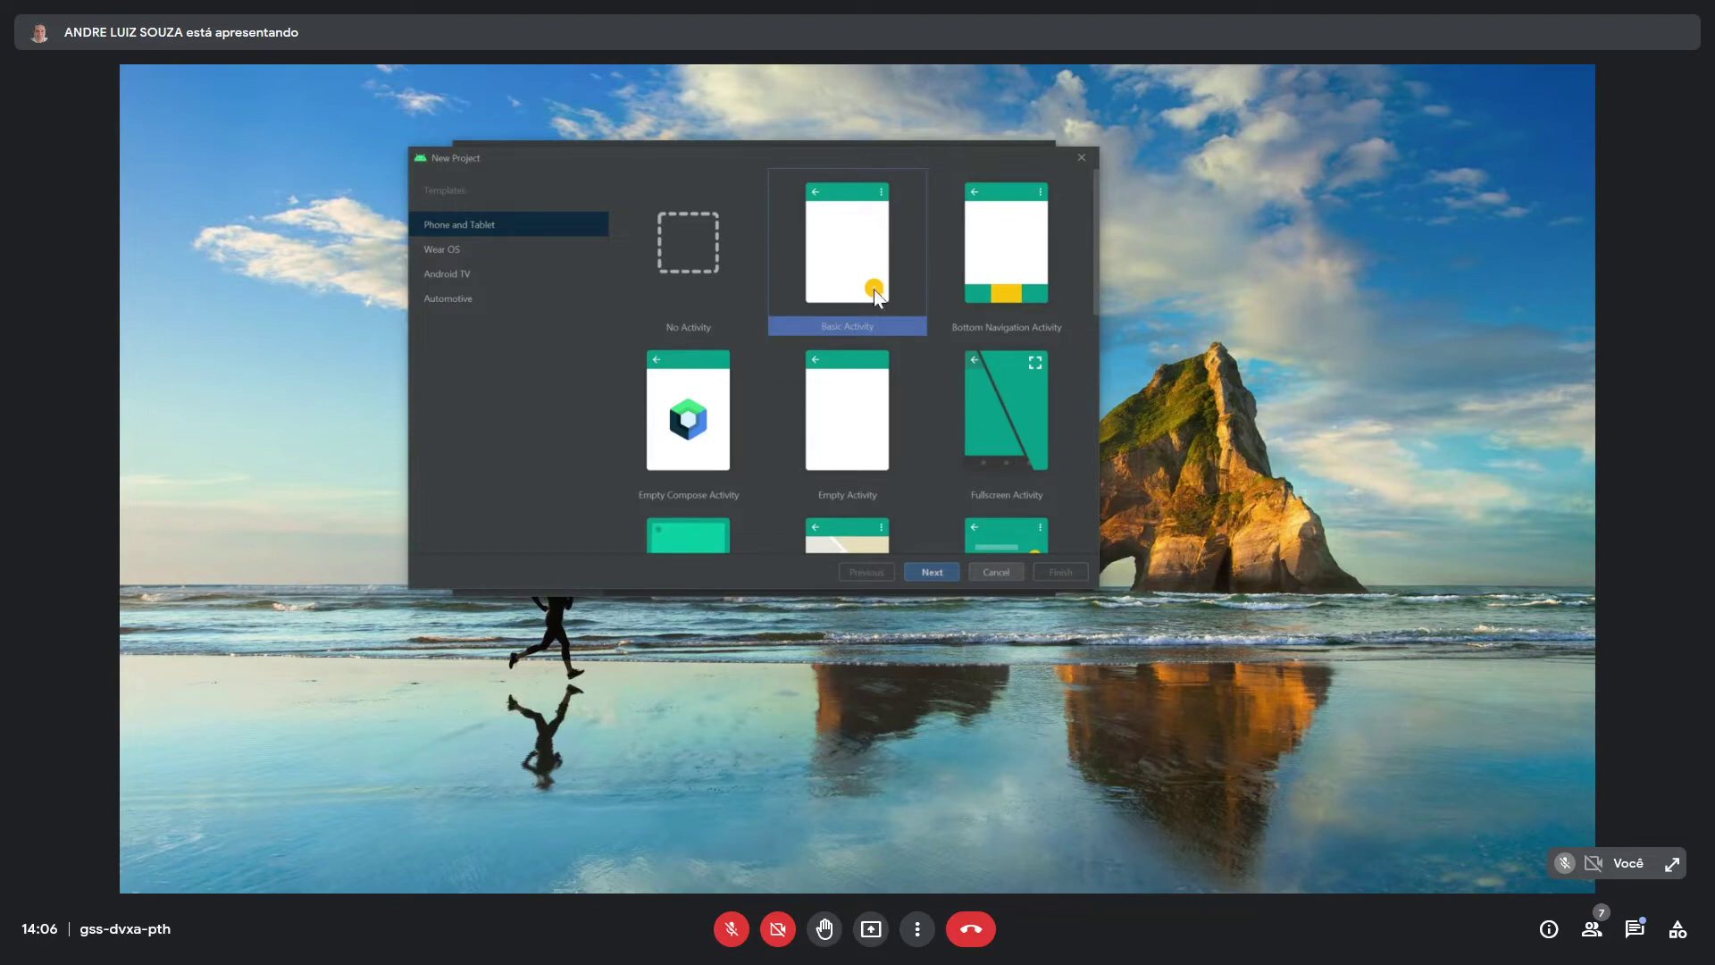
click(852, 409)
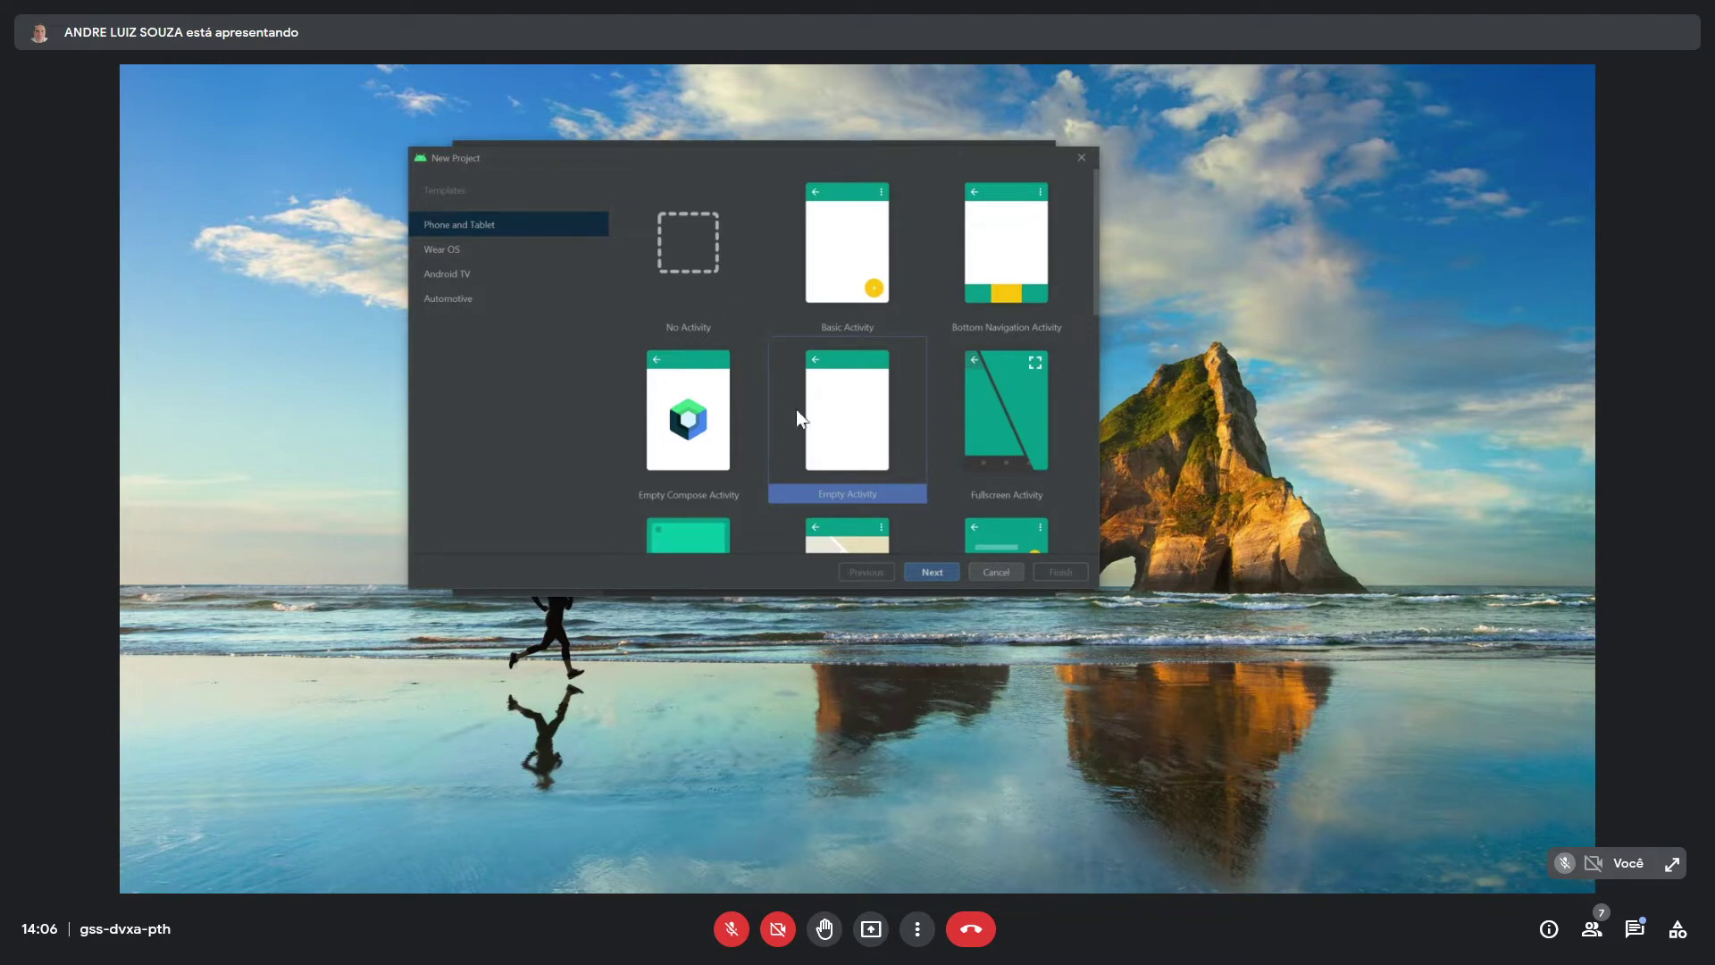
- Continue with the chosen template, name the project AppExemplo1 and create it
click(933, 569)
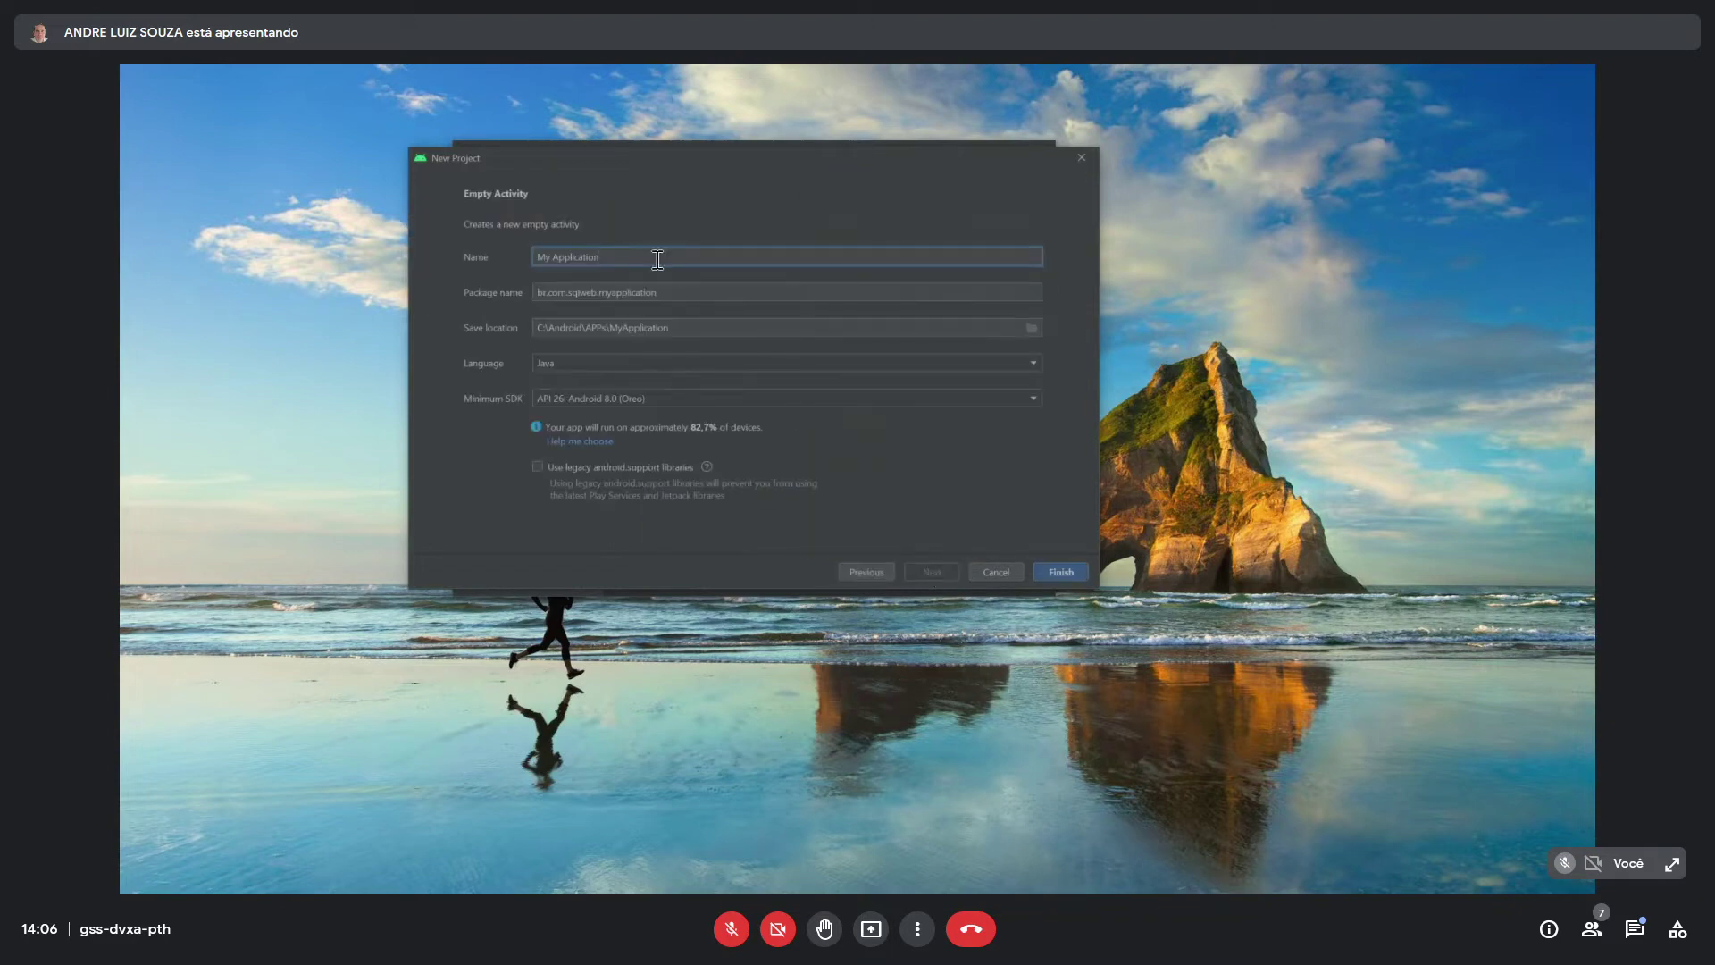
text(AppExemplo1)
click(1049, 572)
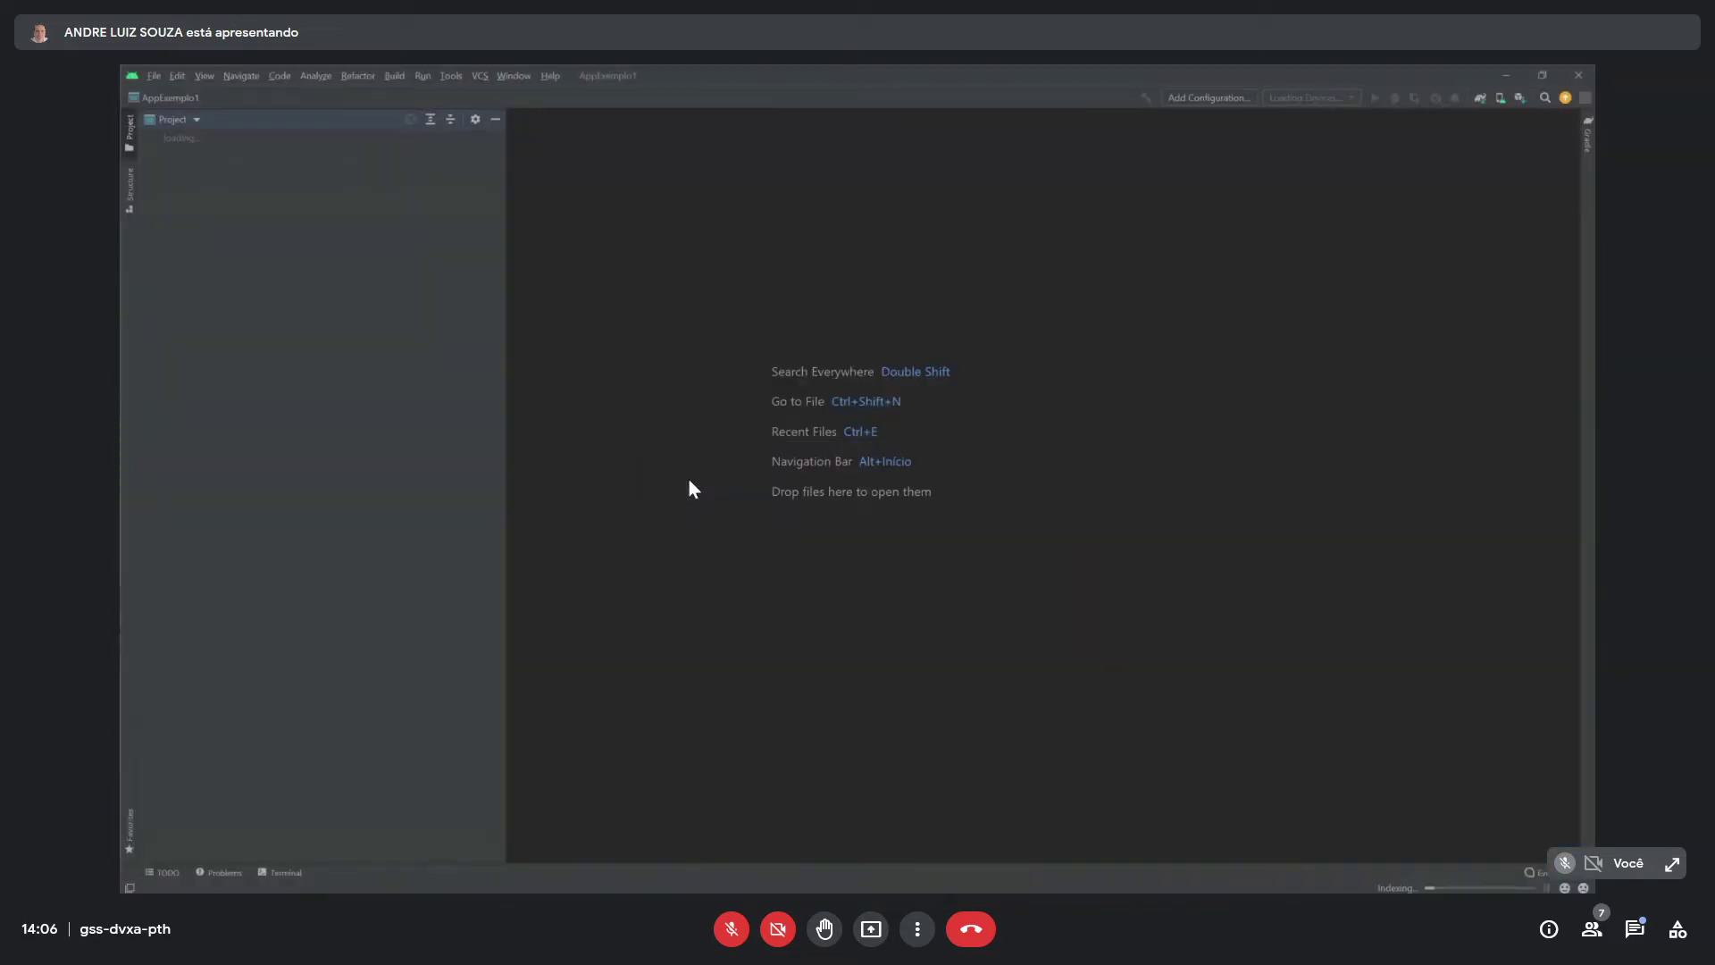